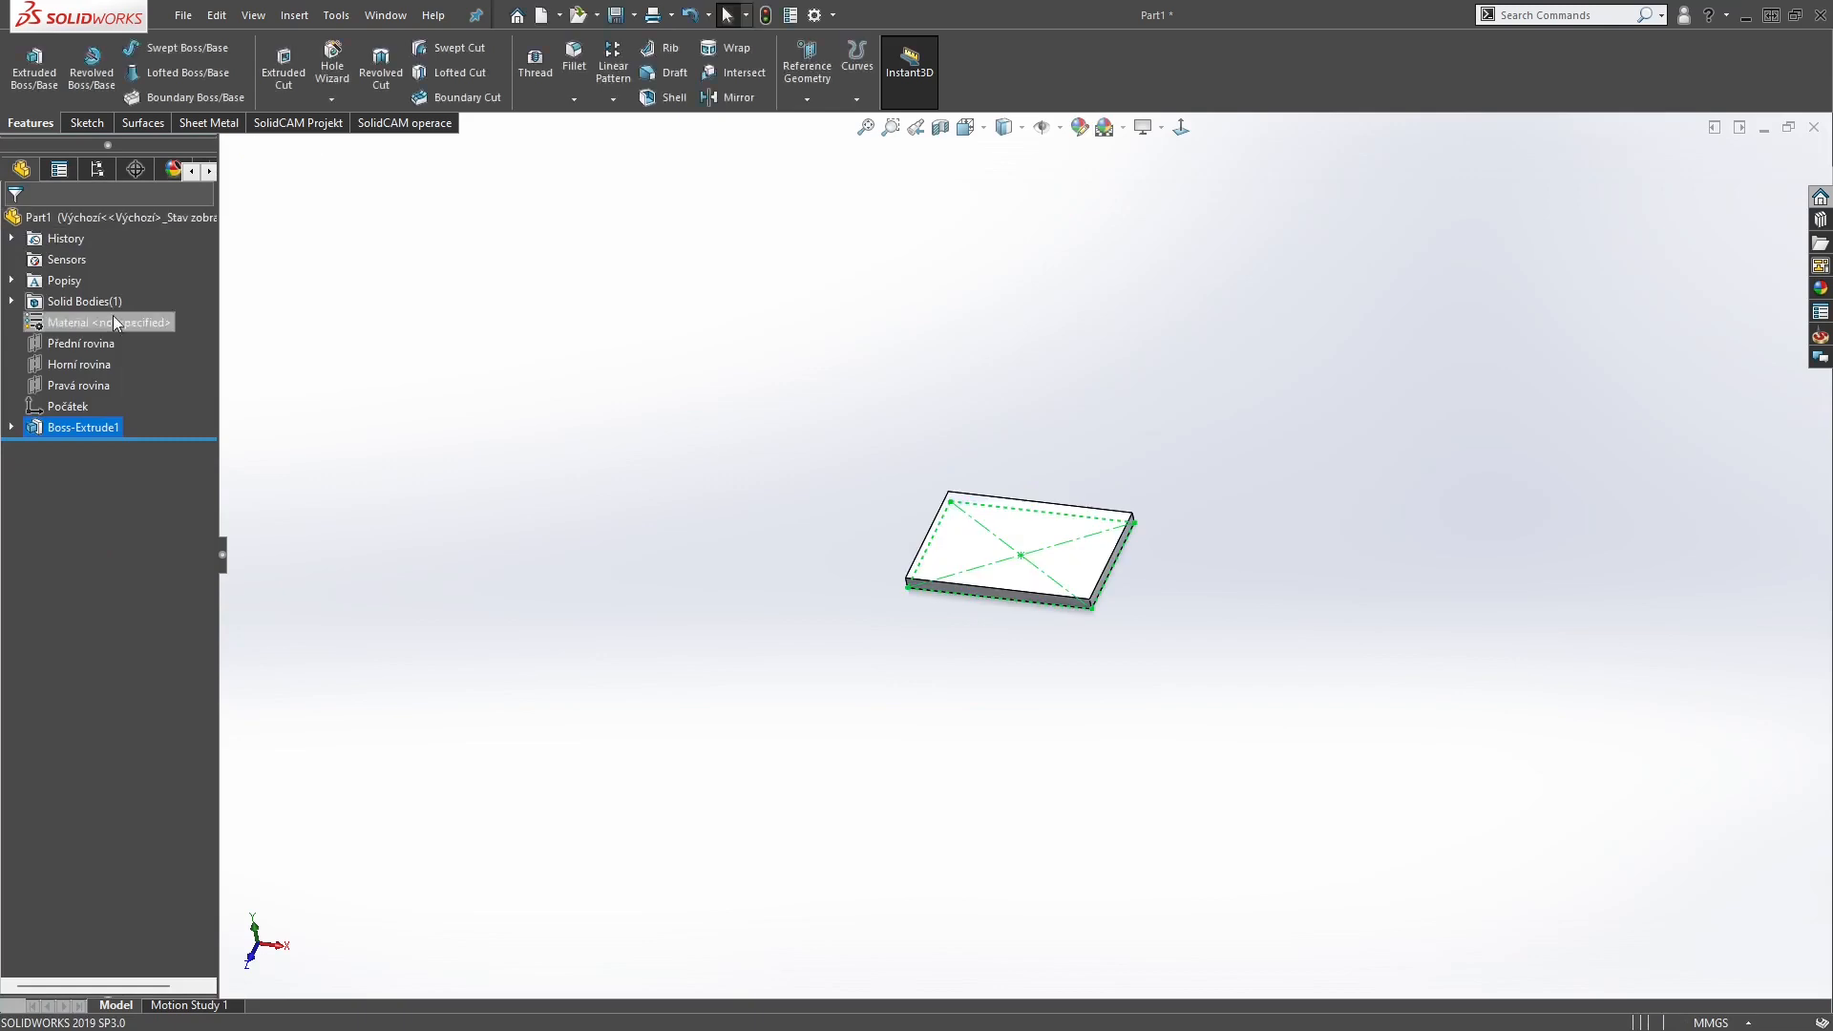
Start a sketch on the plate's top face and draw a 4.9 mm diameter circle near its upper-right corner
left_click(1086, 546)
left_click(1170, 479)
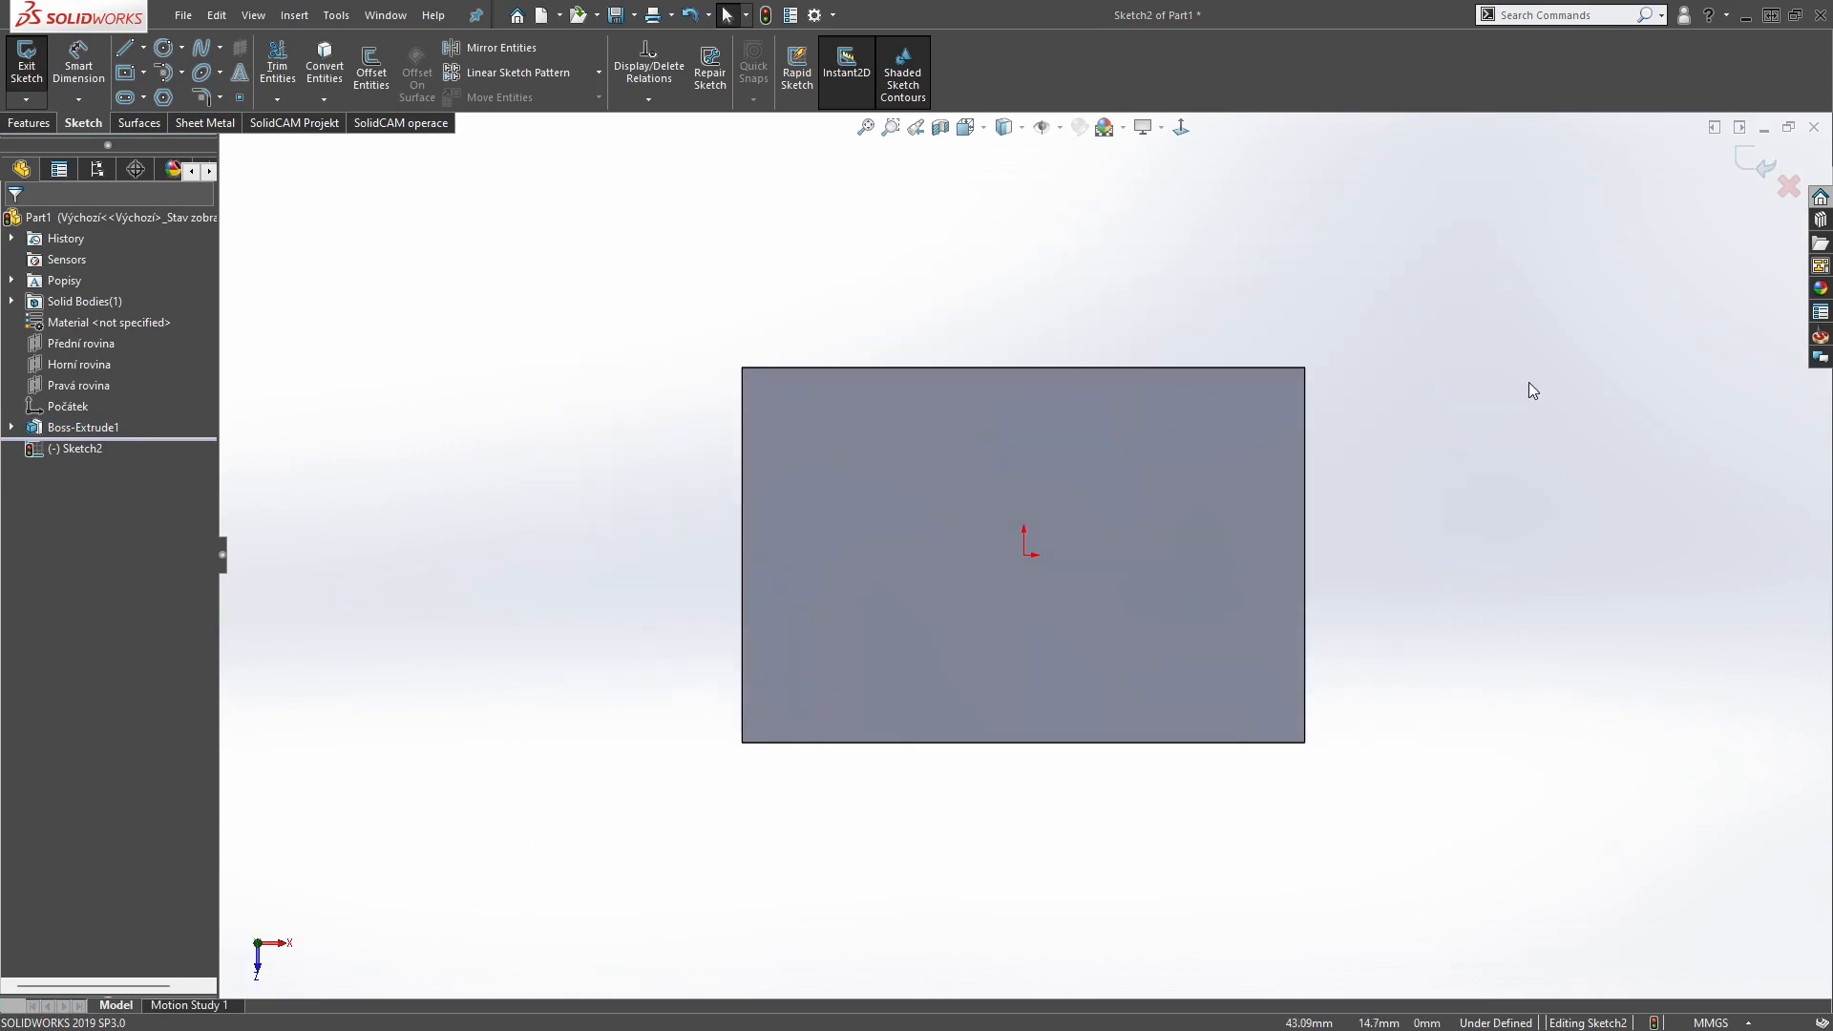
right_click_drag(1524, 351, 1512, 519)
left_click(1236, 420)
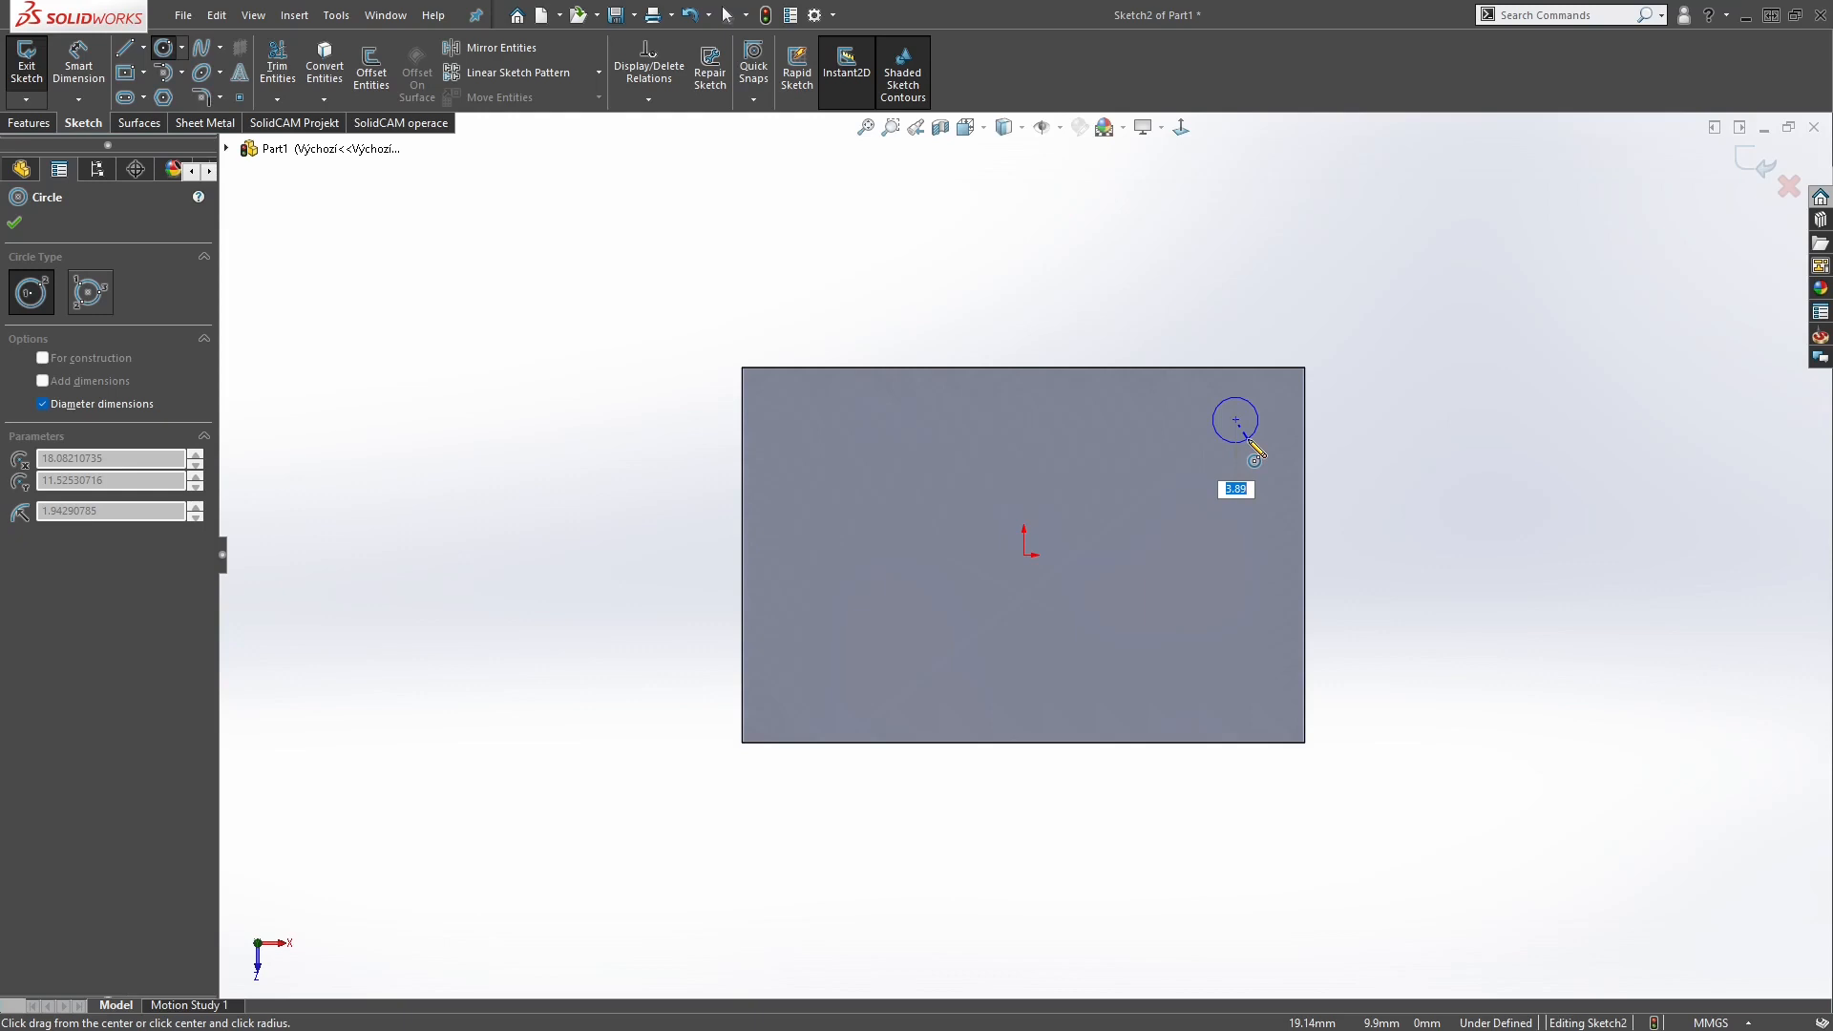
type("4")
key("Return")
Dimension the circle's centre 4 mm from the plate's right edge
right_click_drag(1406, 449, 1400, 368)
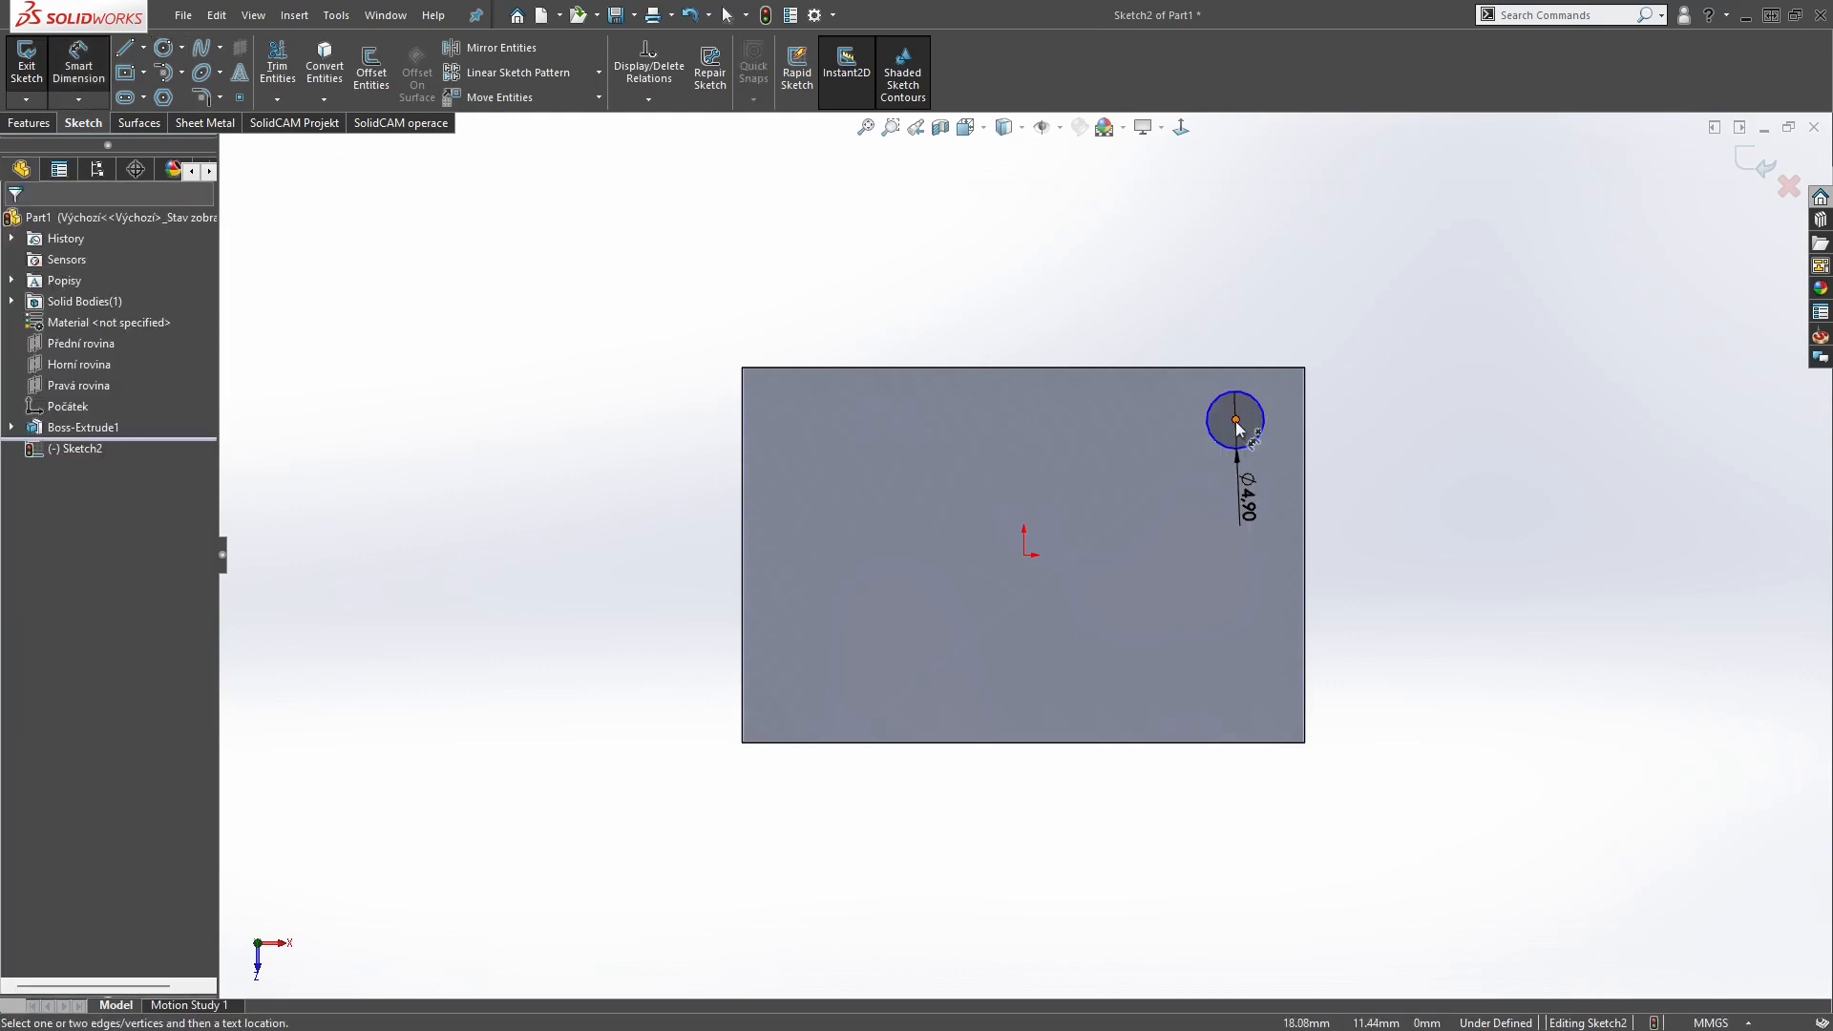
left_click(1237, 420)
left_click(1306, 409)
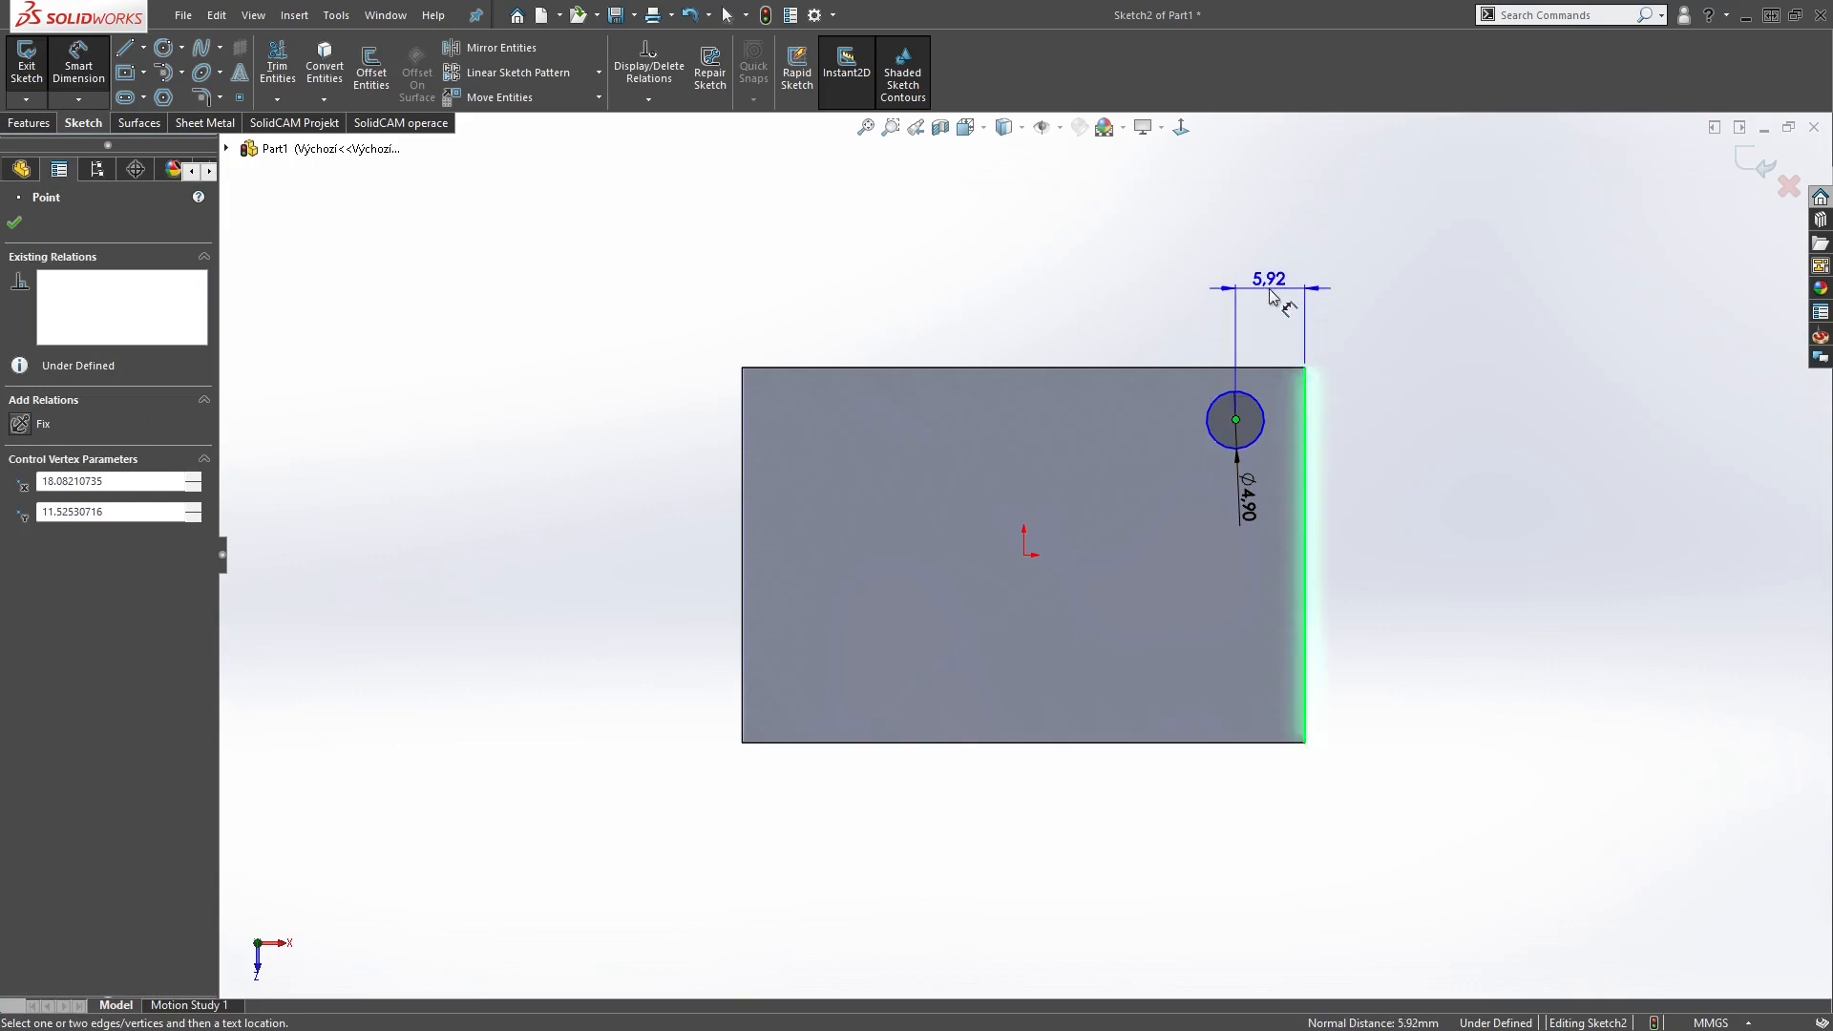
left_click(1269, 288)
type("4")
key("Return")
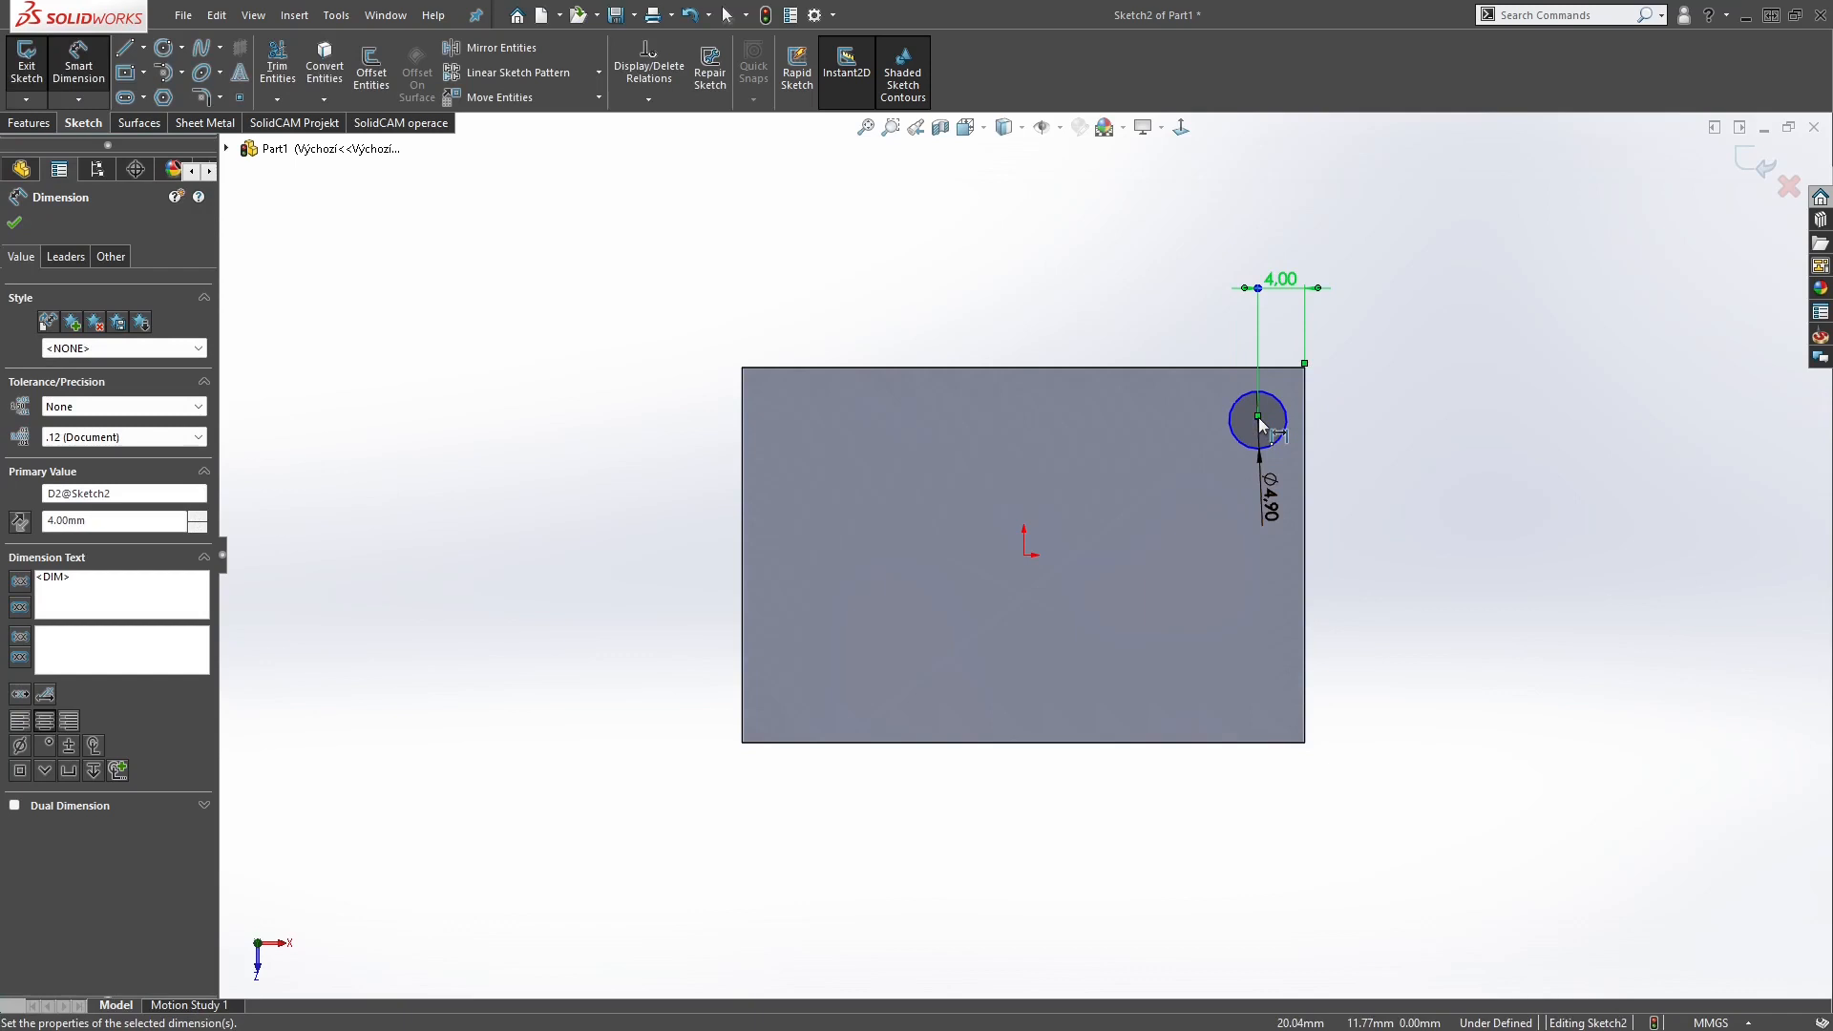
Dimension the circle's centre 4 mm from the plate's upper edge and finish dimensioning
left_click(1258, 420)
left_click(1270, 369)
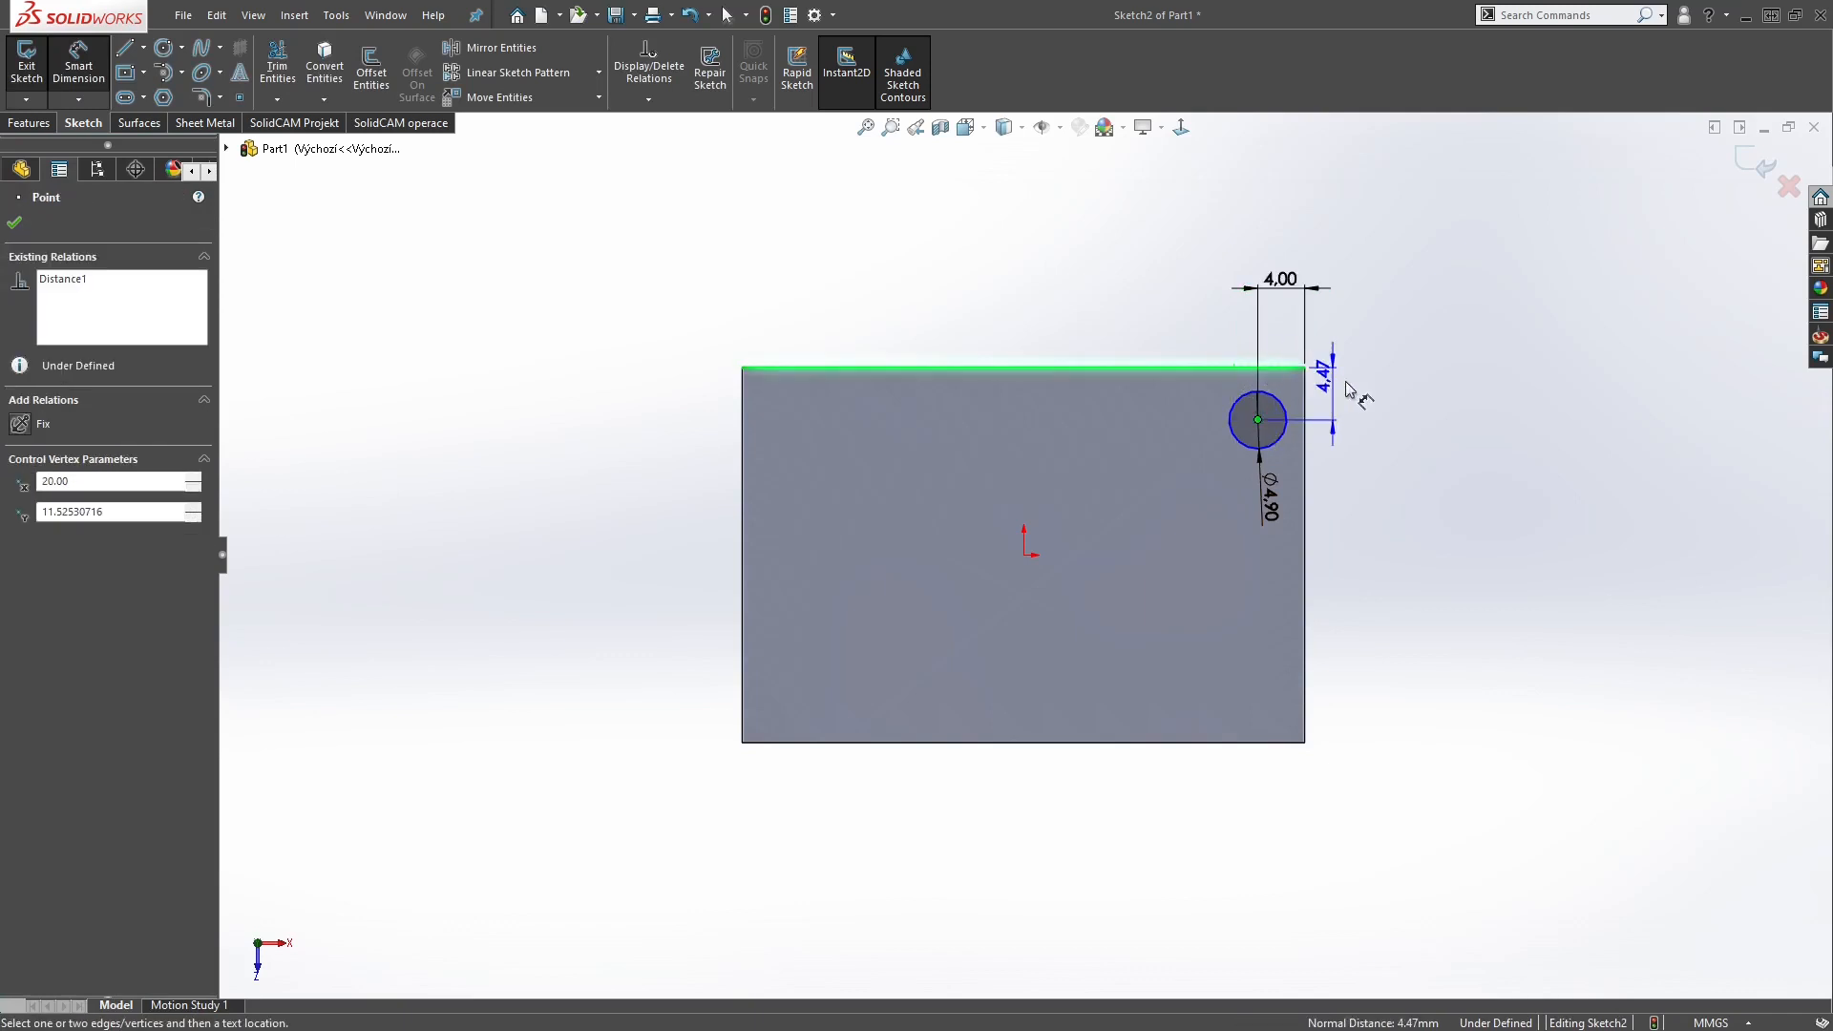
left_click(1396, 399)
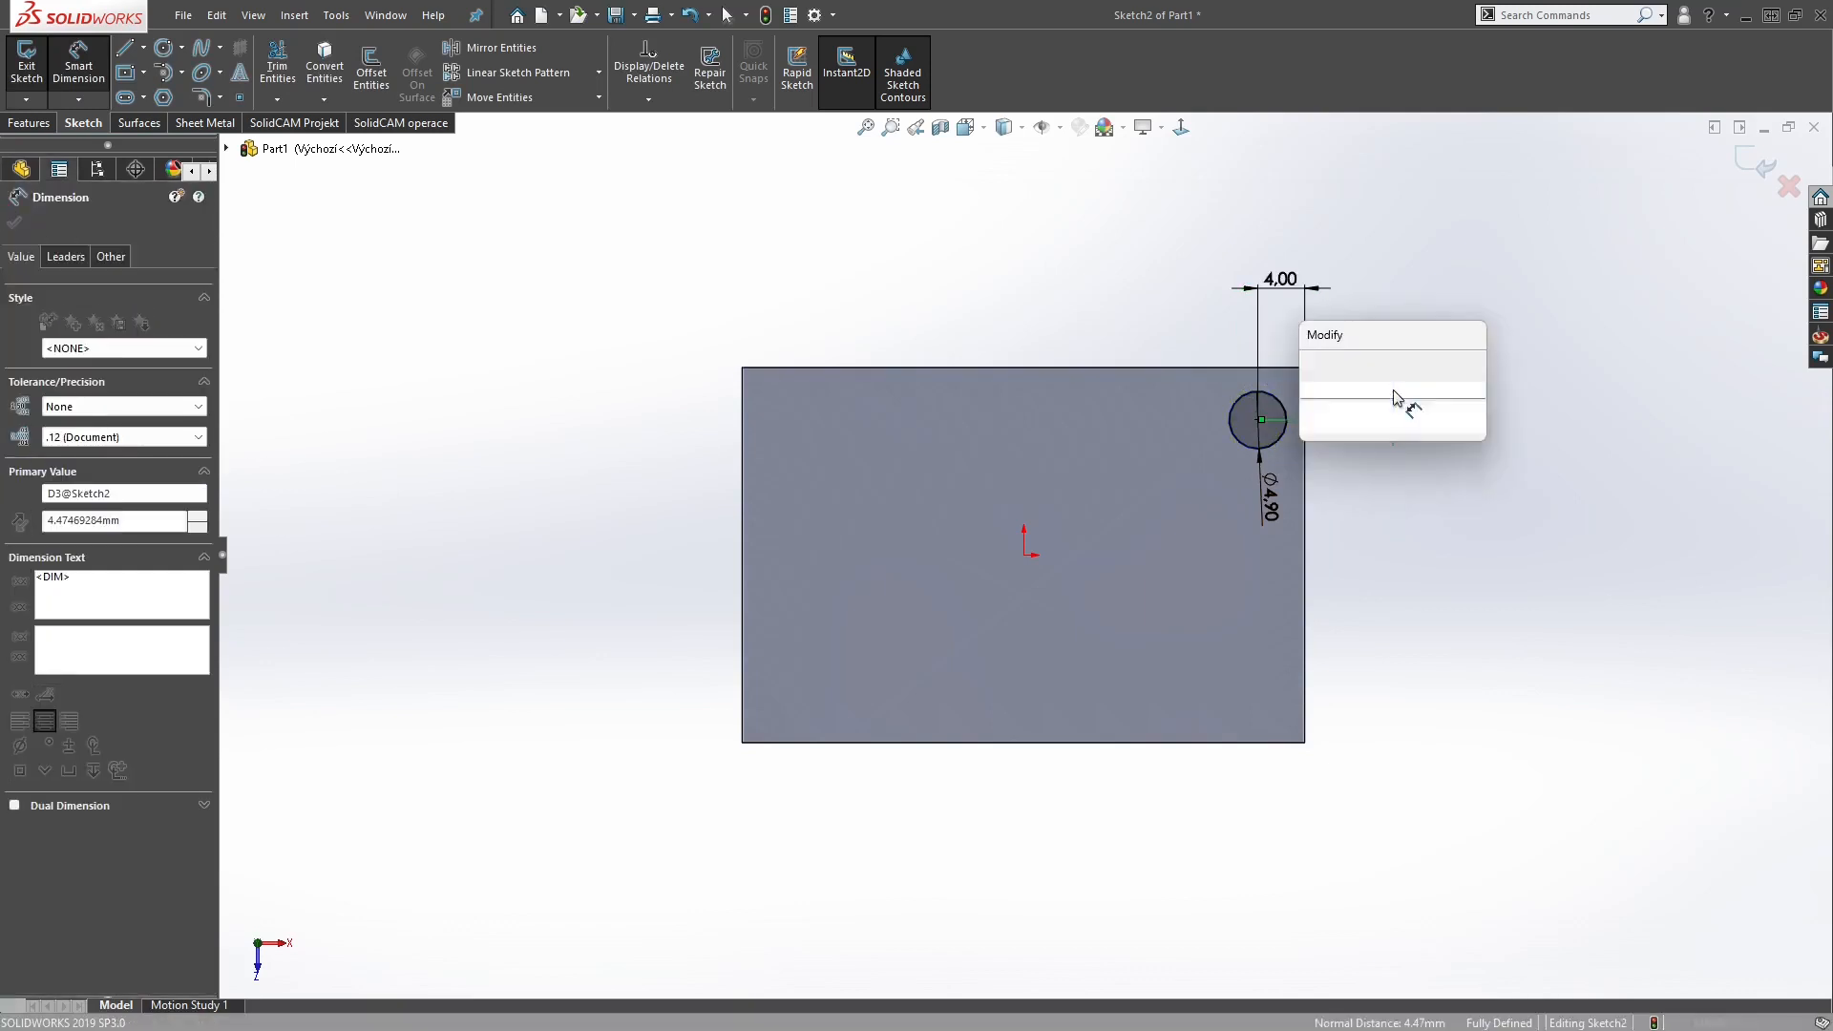
type("4")
key("Return")
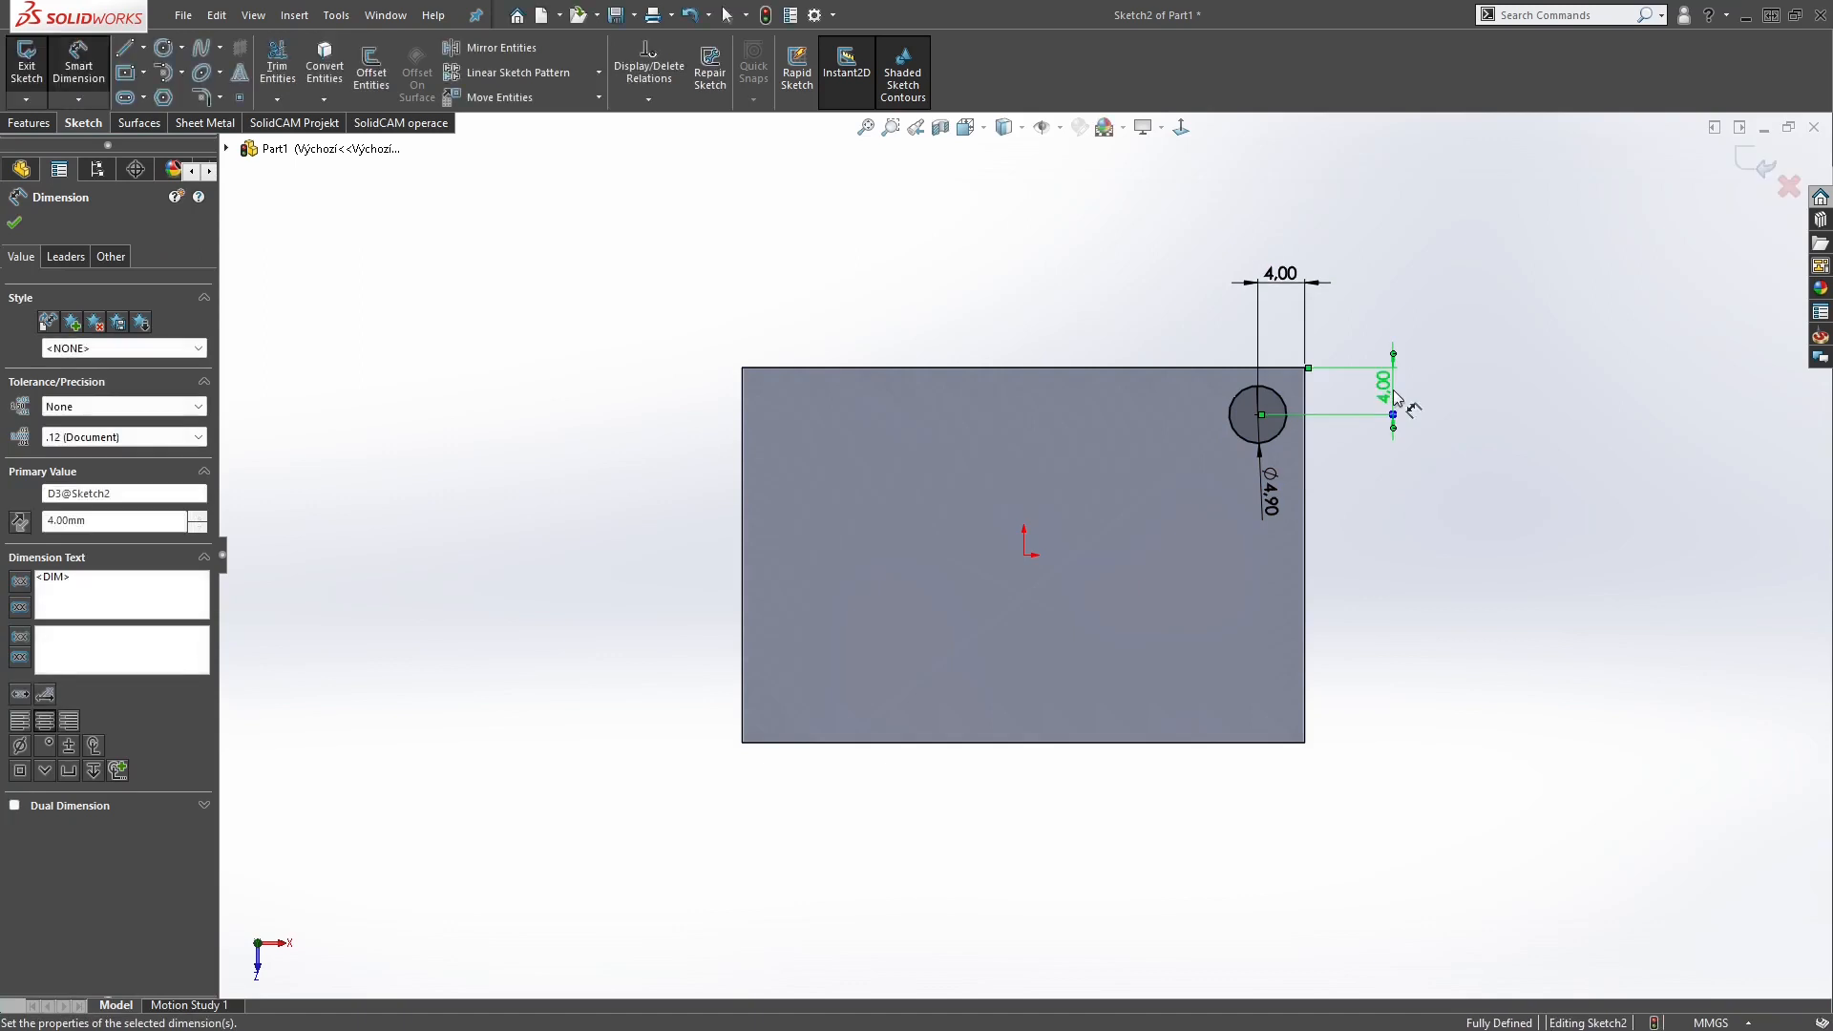
left_click(12, 225)
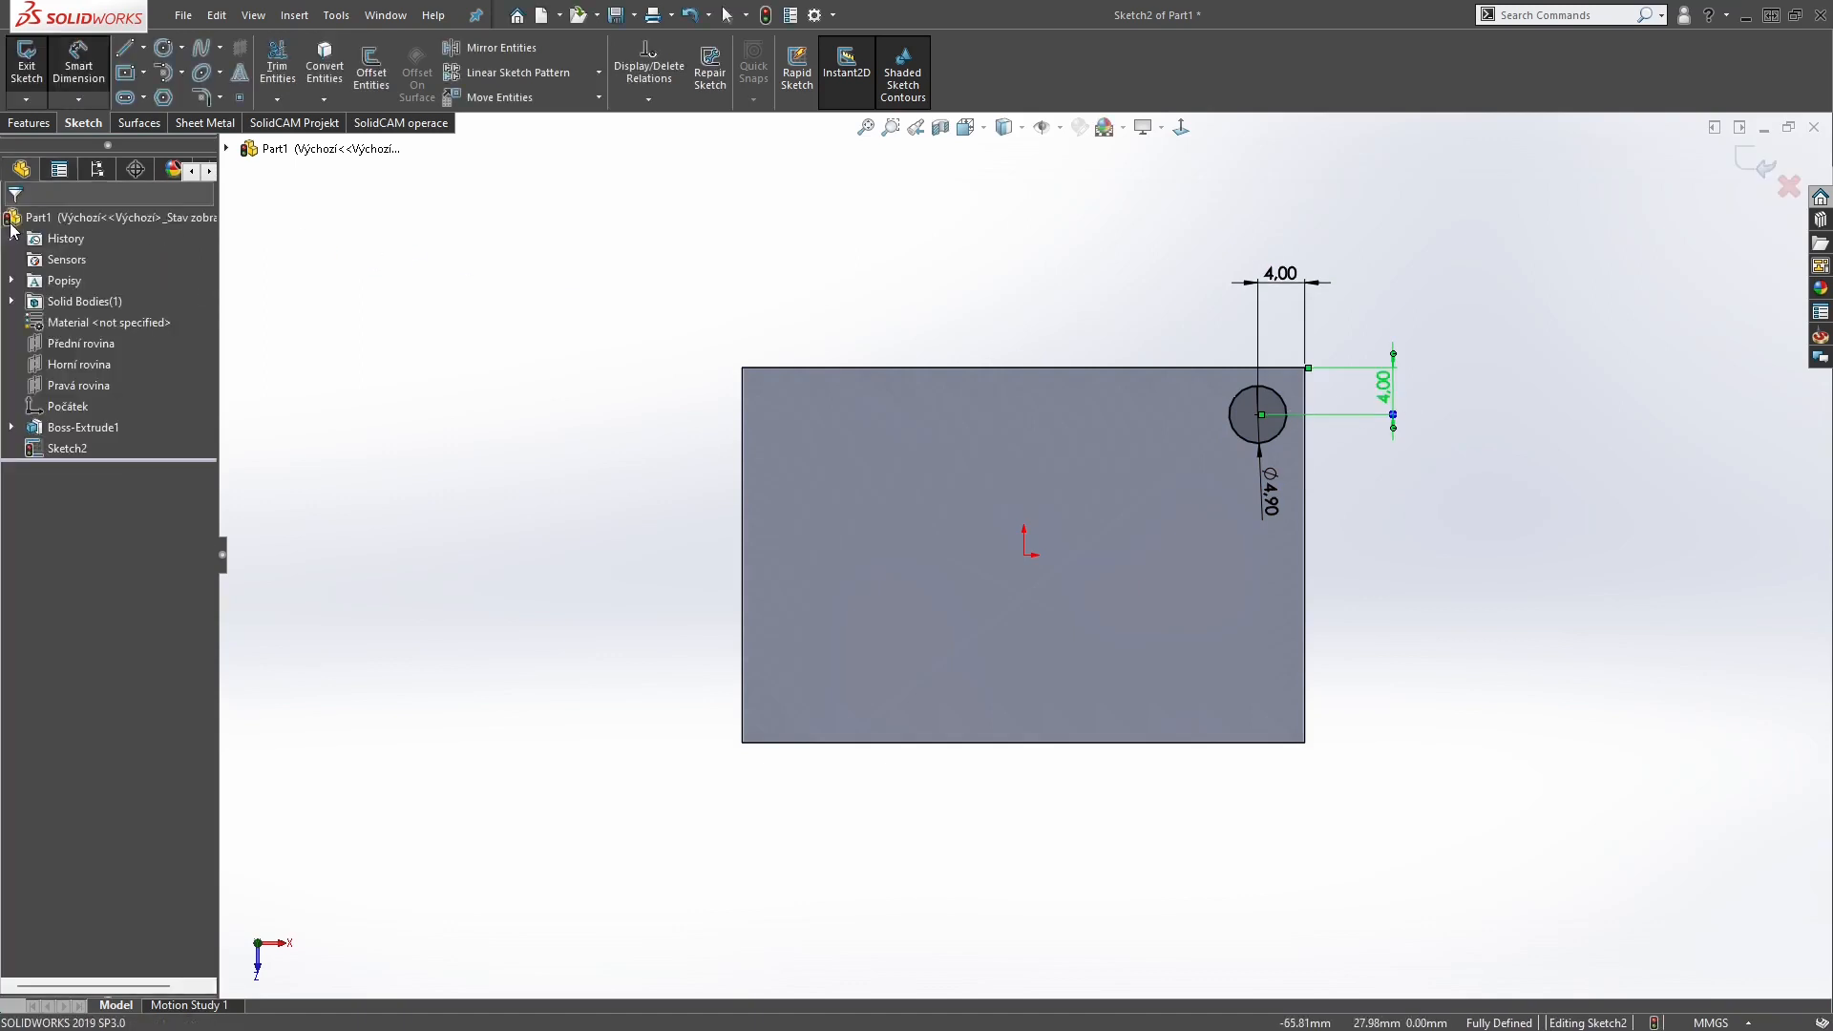
Set up a linear sketch pattern of the circle with 8 mm spacing in both directions and two instances in the second
left_click(487, 72)
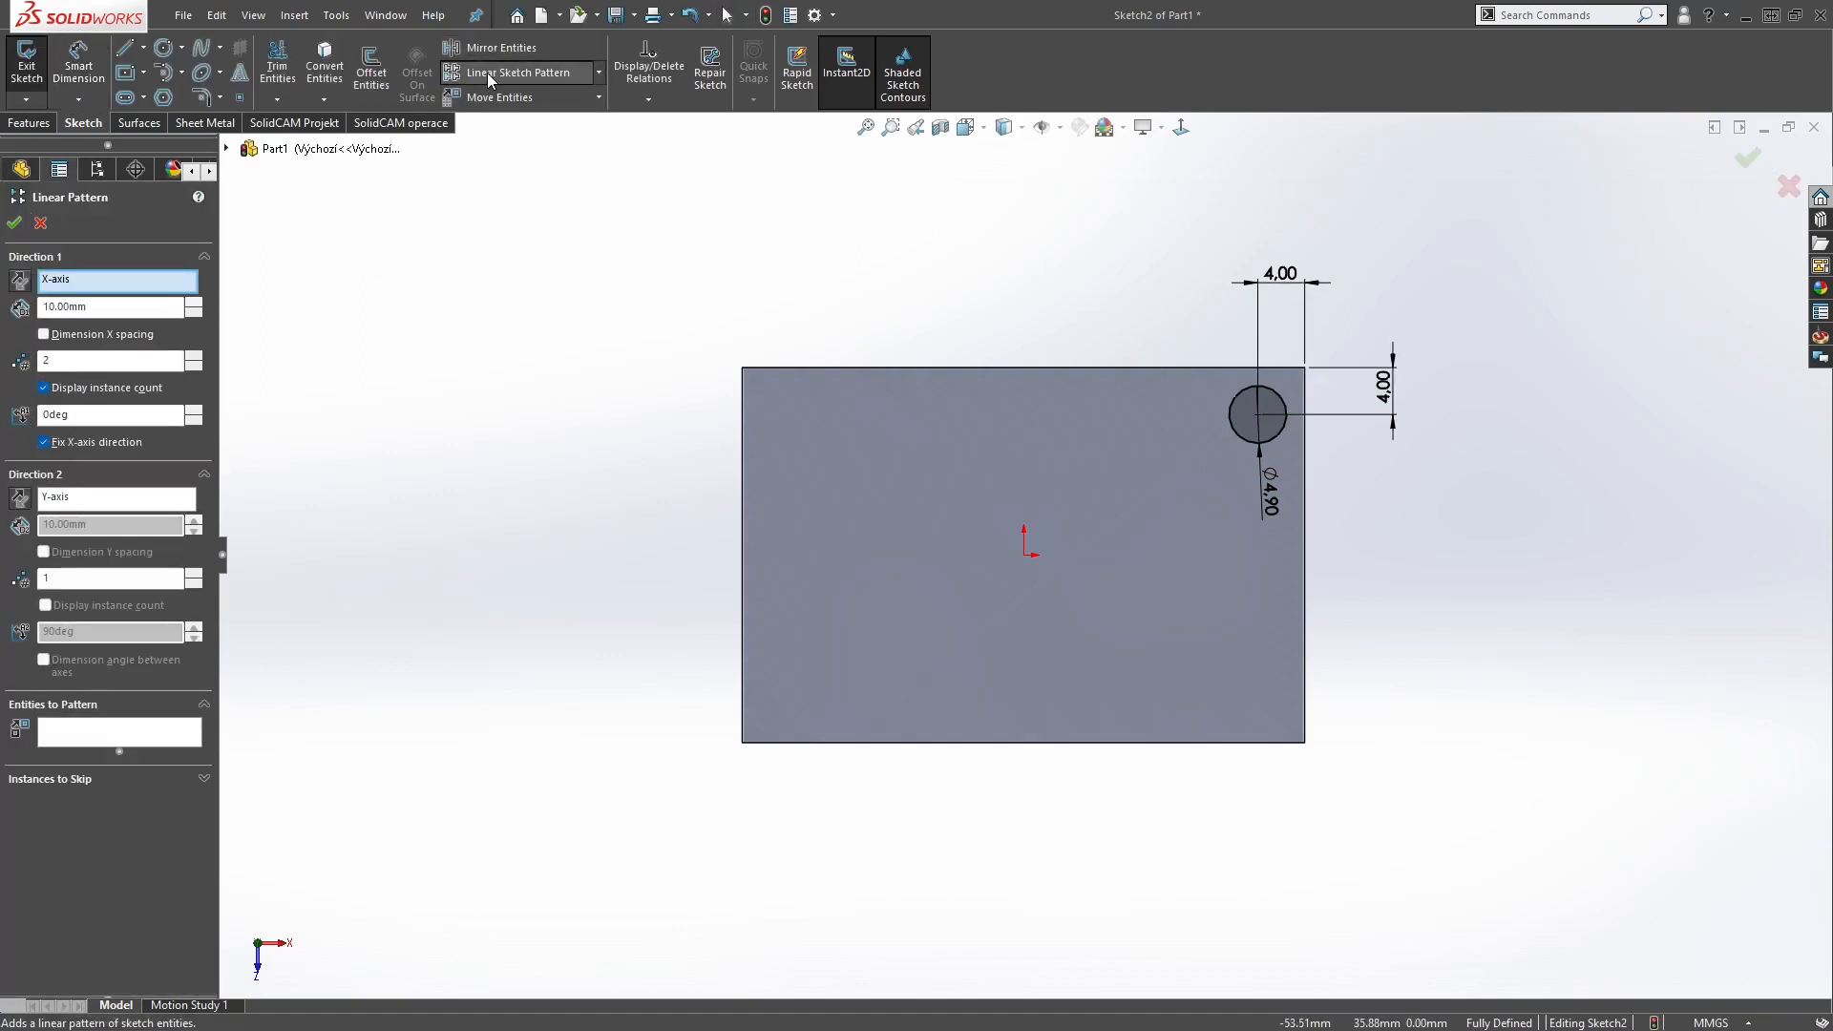
left_click_drag(105, 308, 47, 307)
type("8")
key("Return")
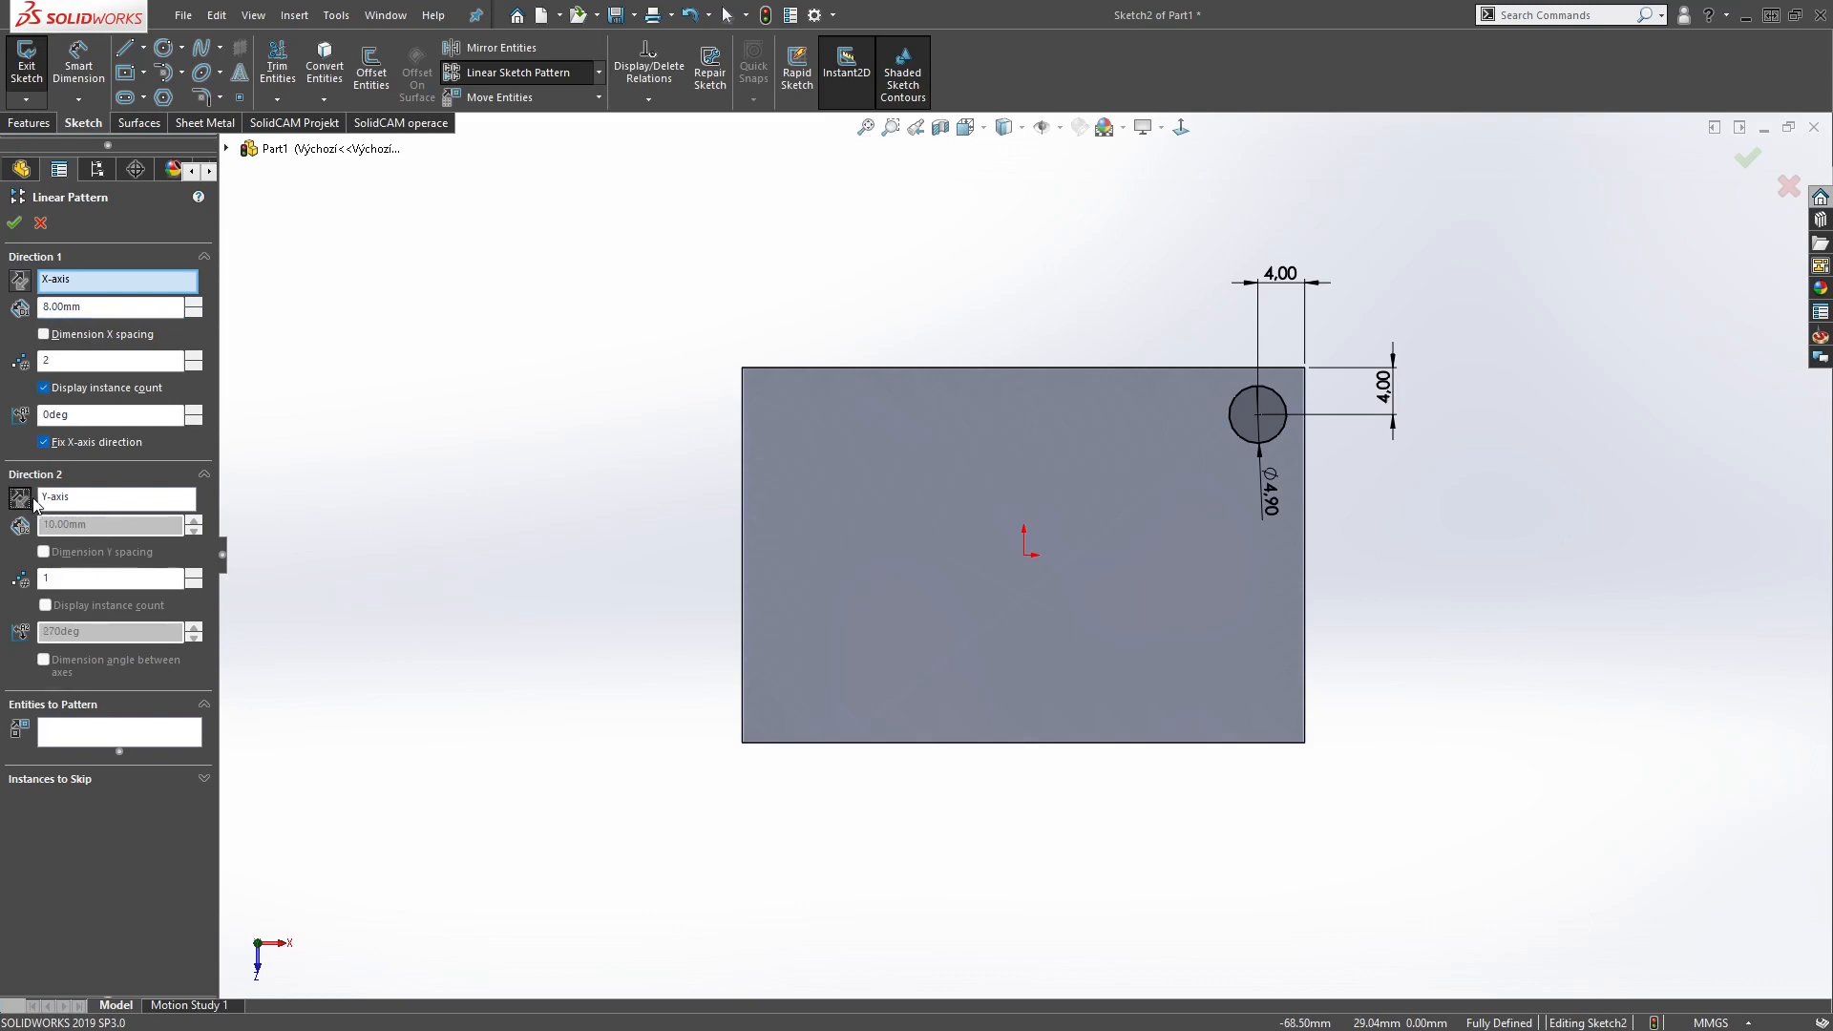
left_click(1305, 549)
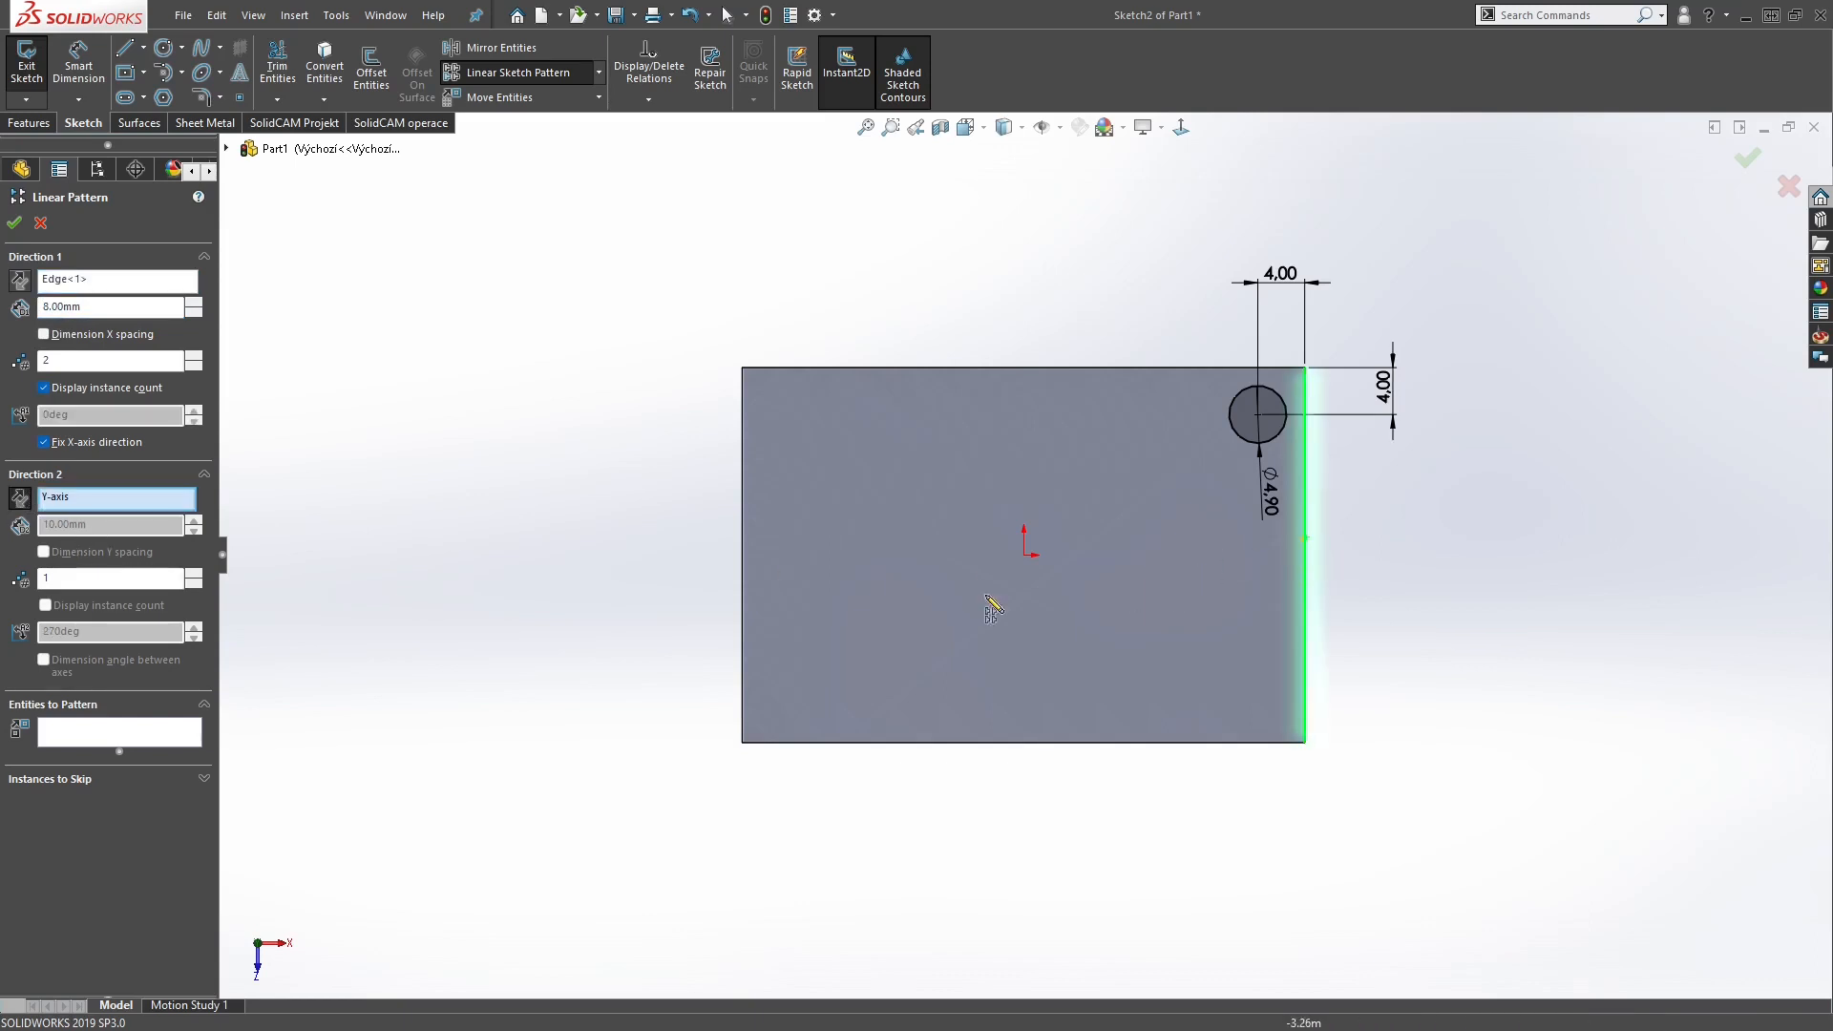
left_click(194, 572)
left_click(111, 524)
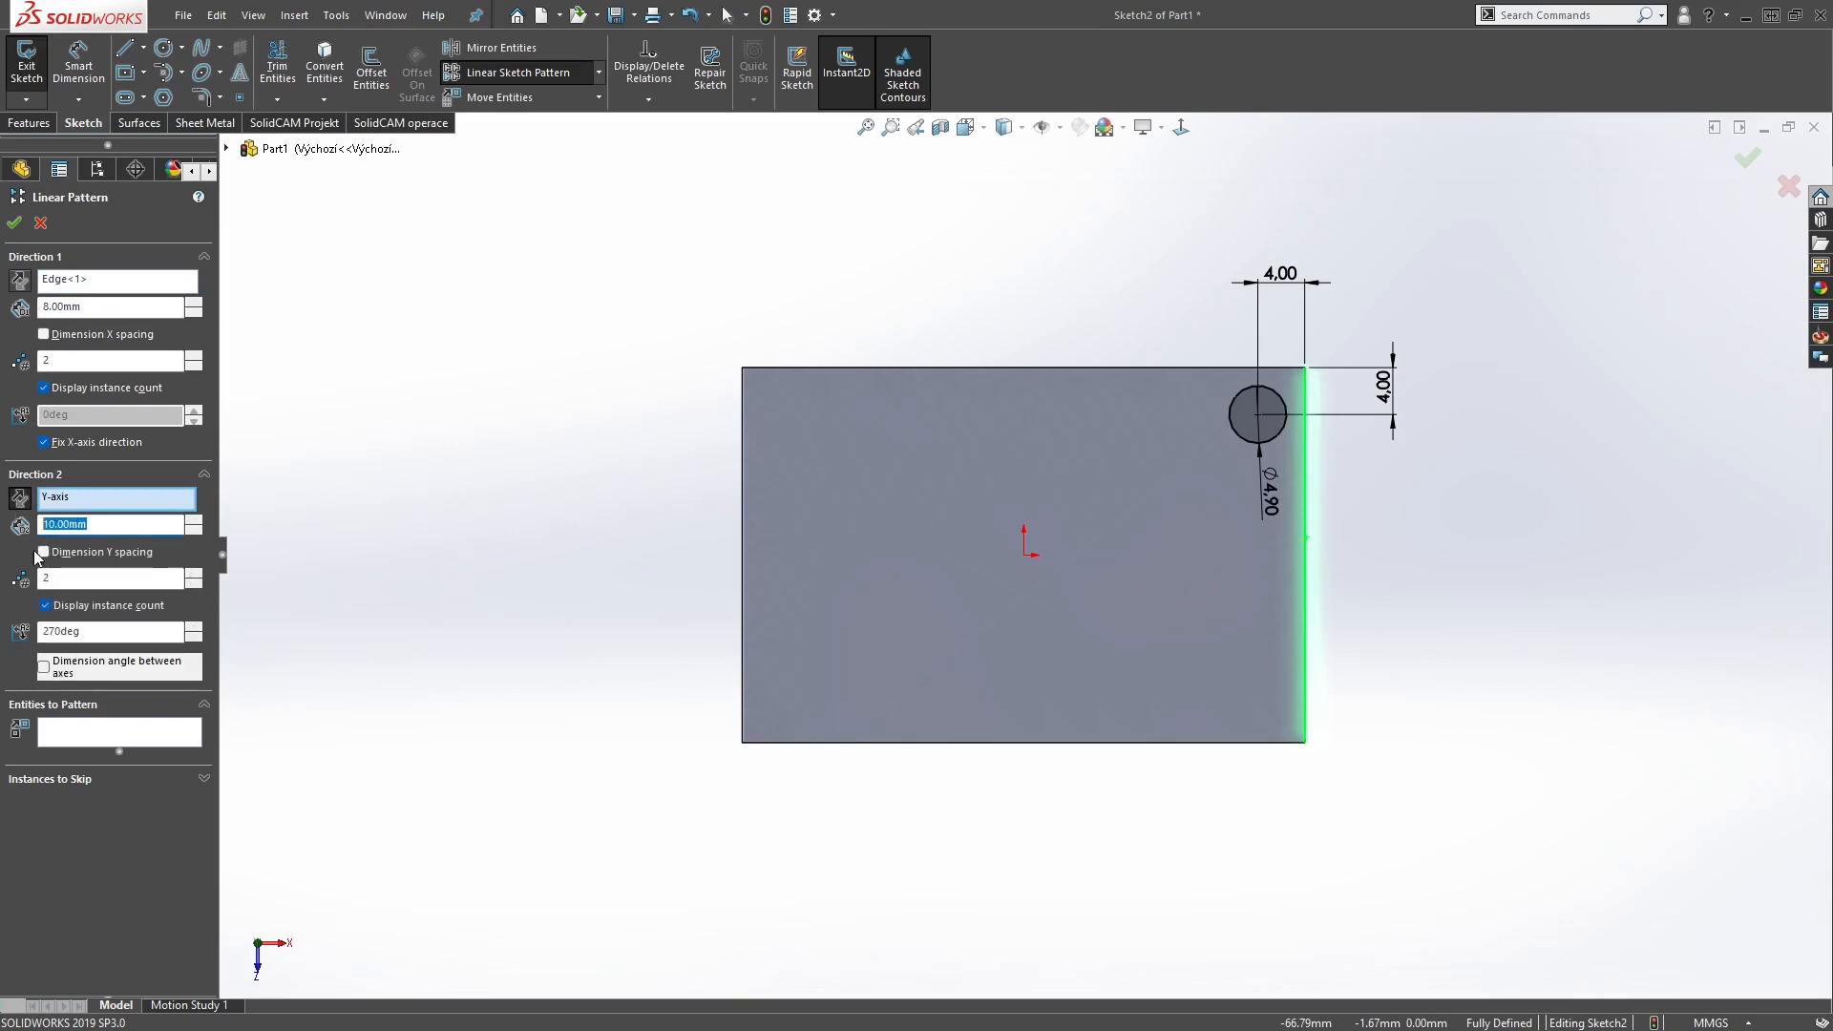
left_click(119, 732)
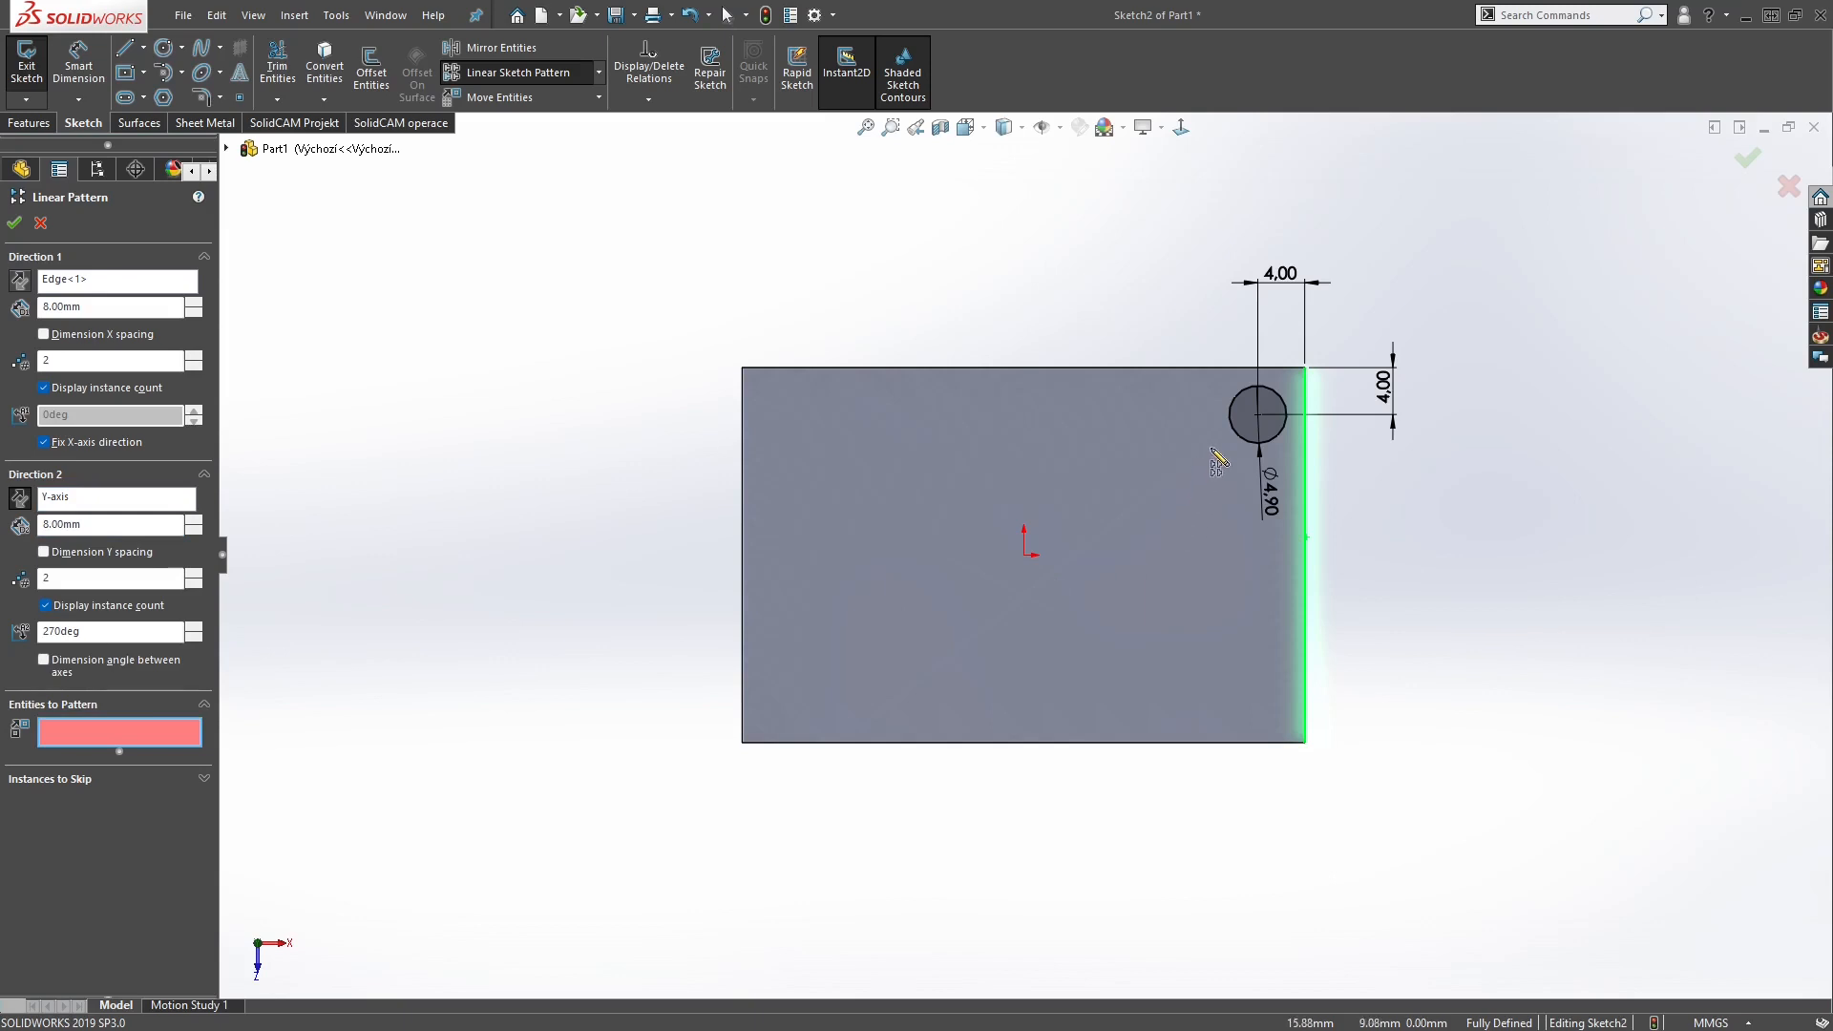
left_click(1237, 435)
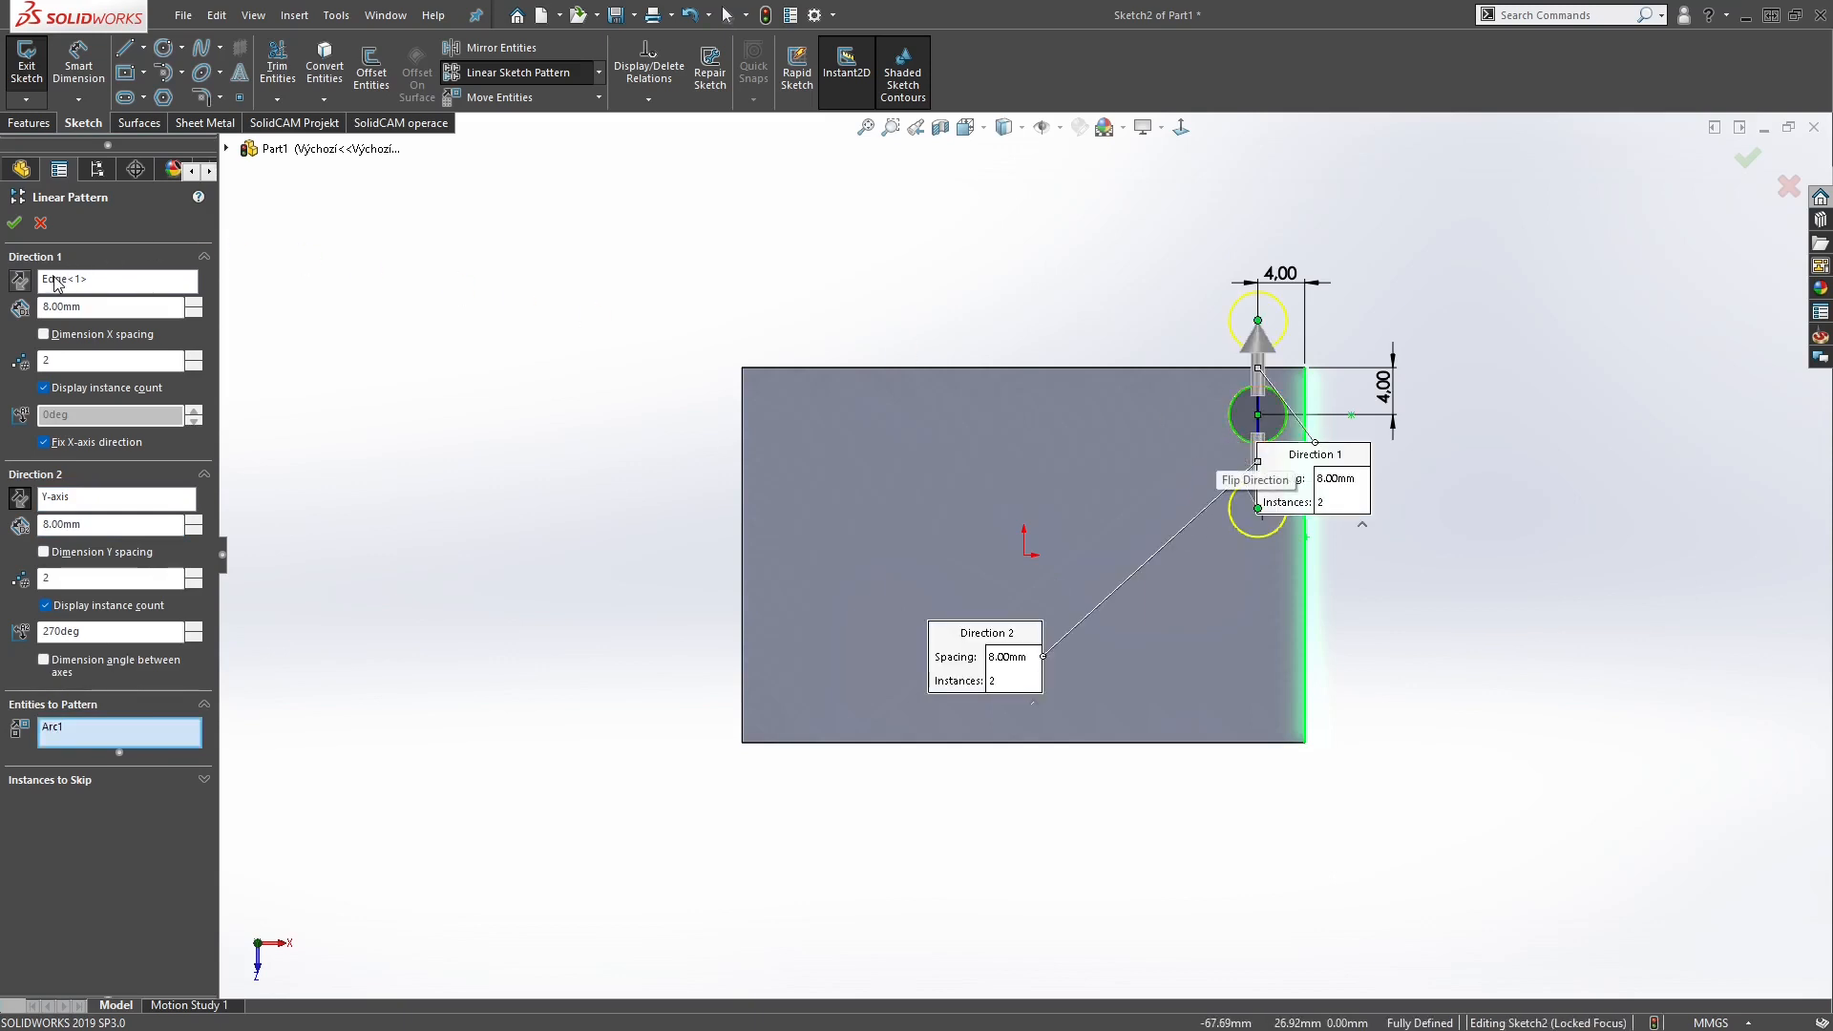
Run the pattern's first direction along the plate's upper edge with 6 instances, set 4 instances in the second, and apply it
left_click(58, 283)
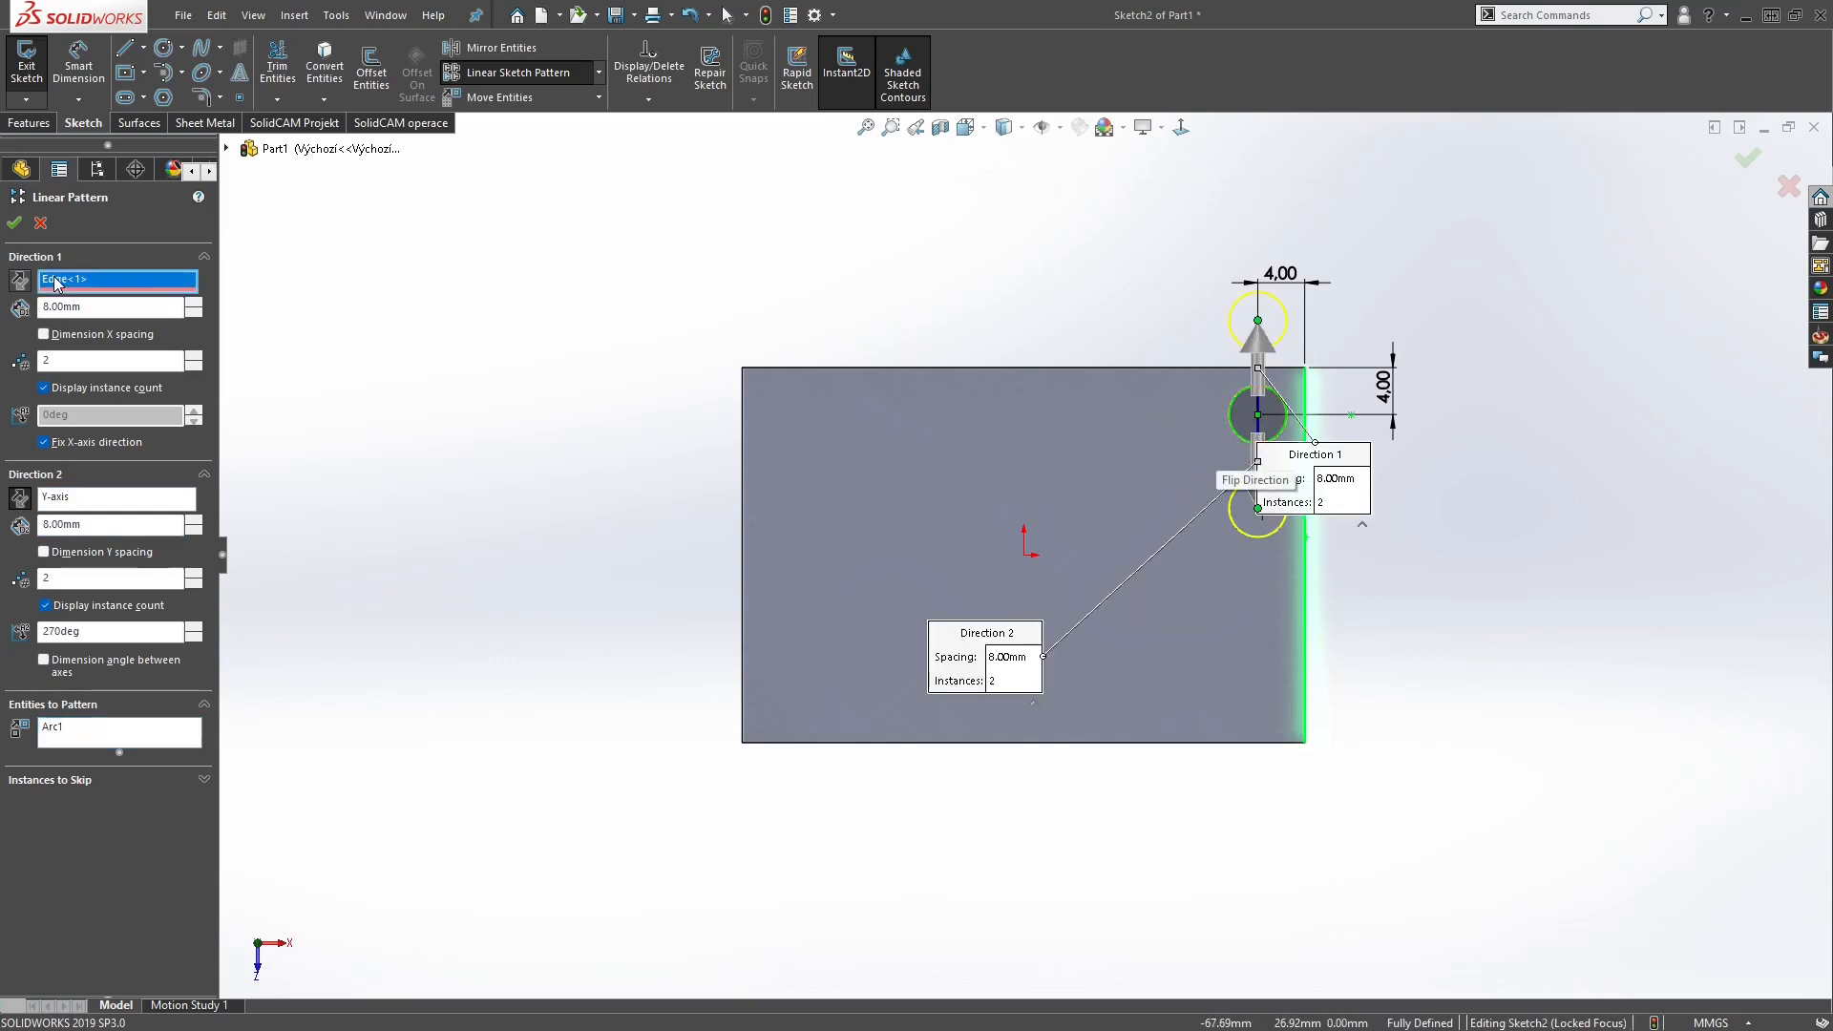
left_click(1123, 365)
left_click(195, 355)
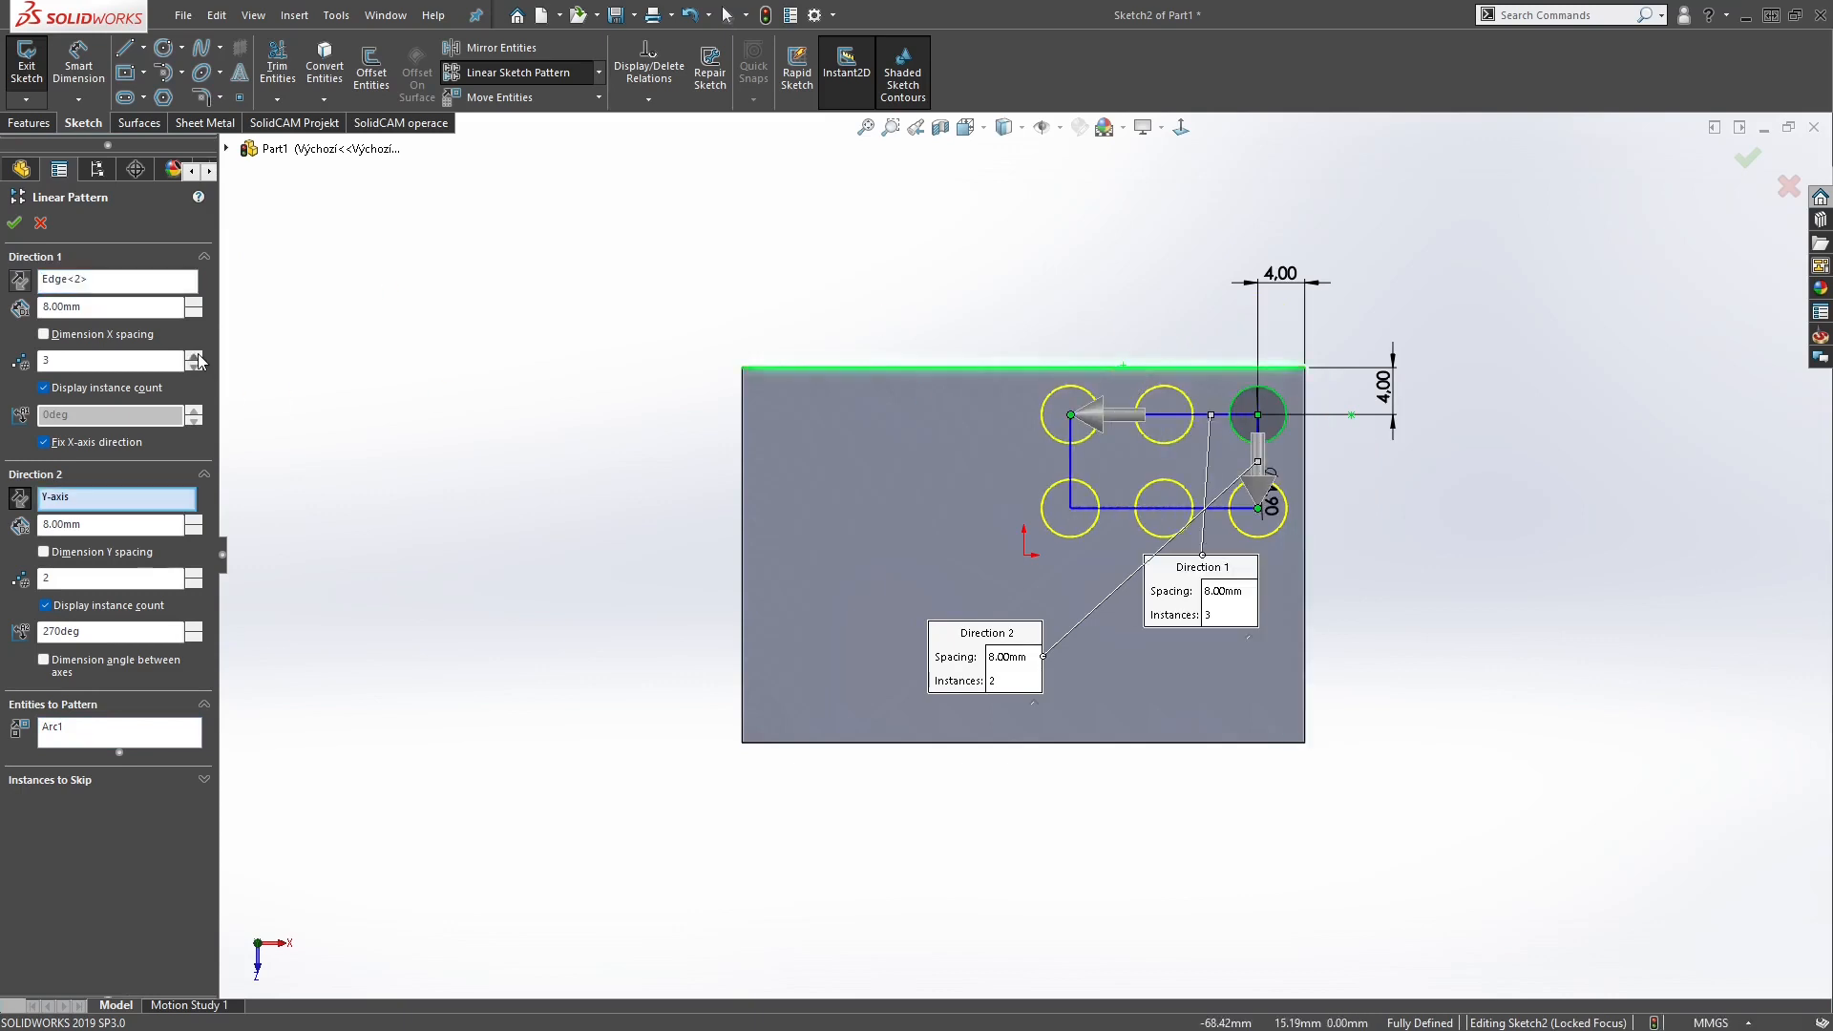
left_click(194, 355)
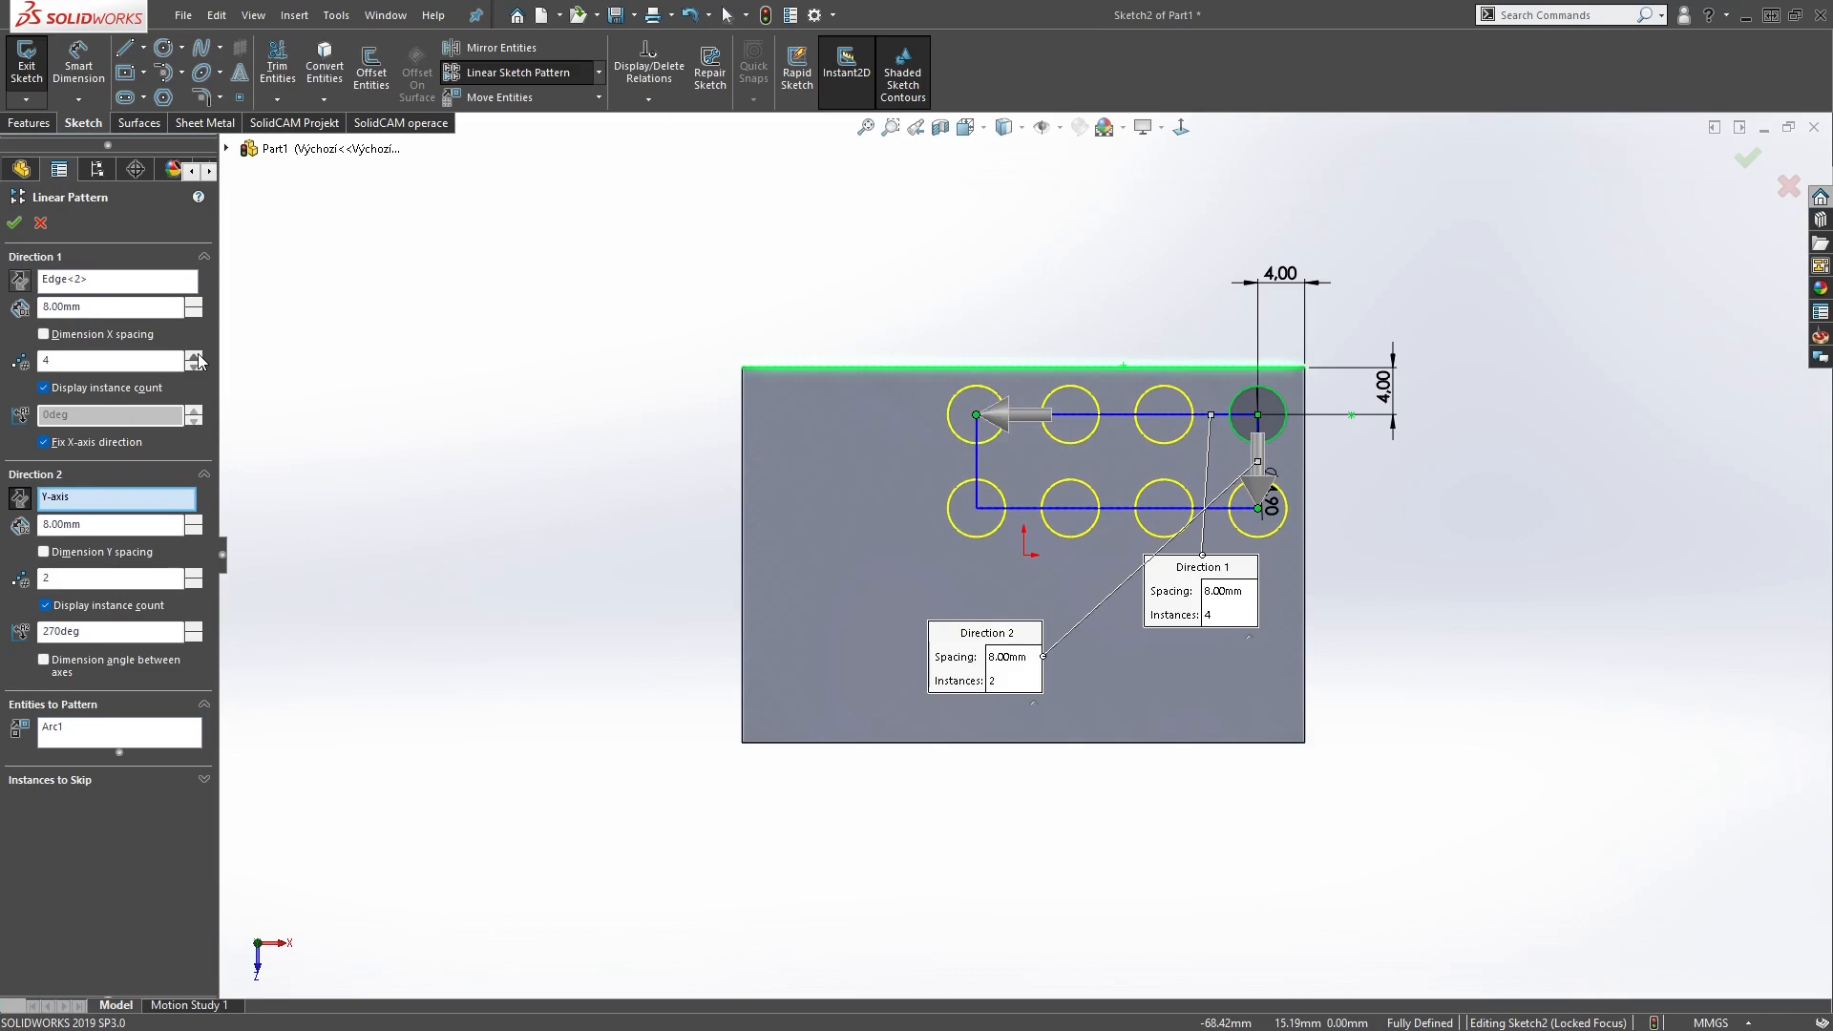
left_click(195, 355)
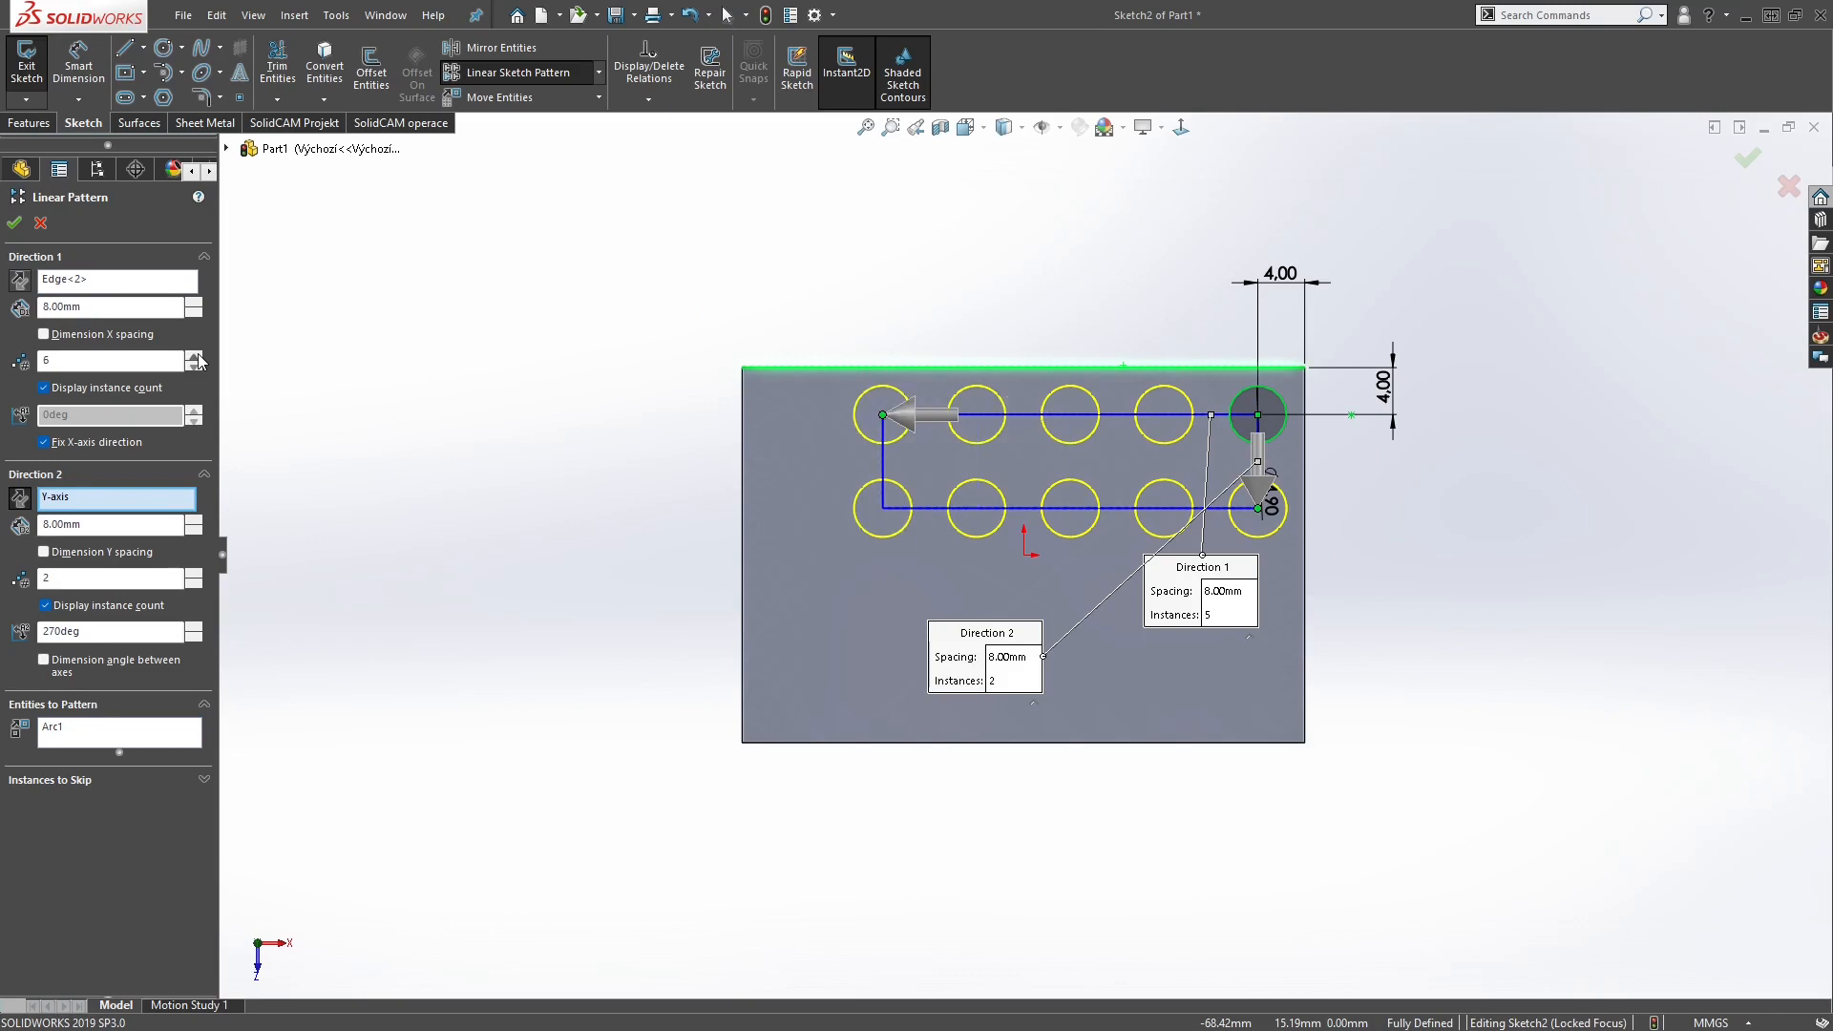
left_click(195, 574)
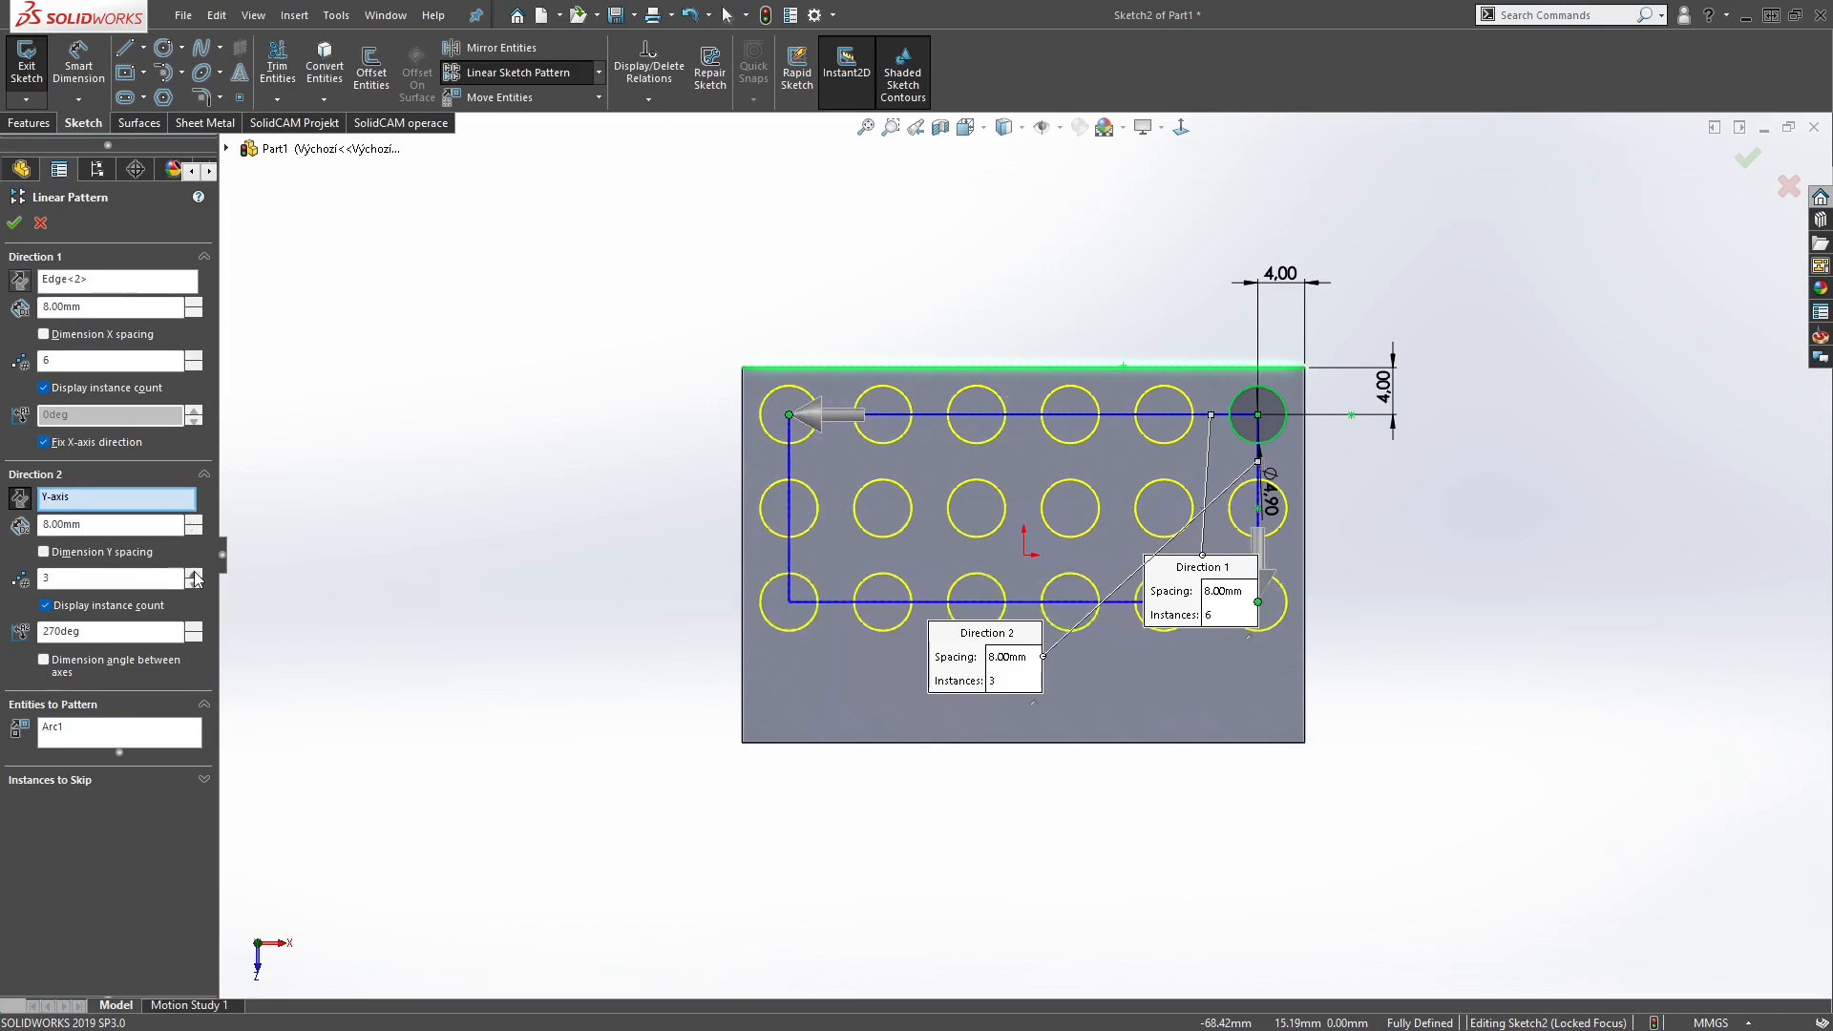
left_click(194, 574)
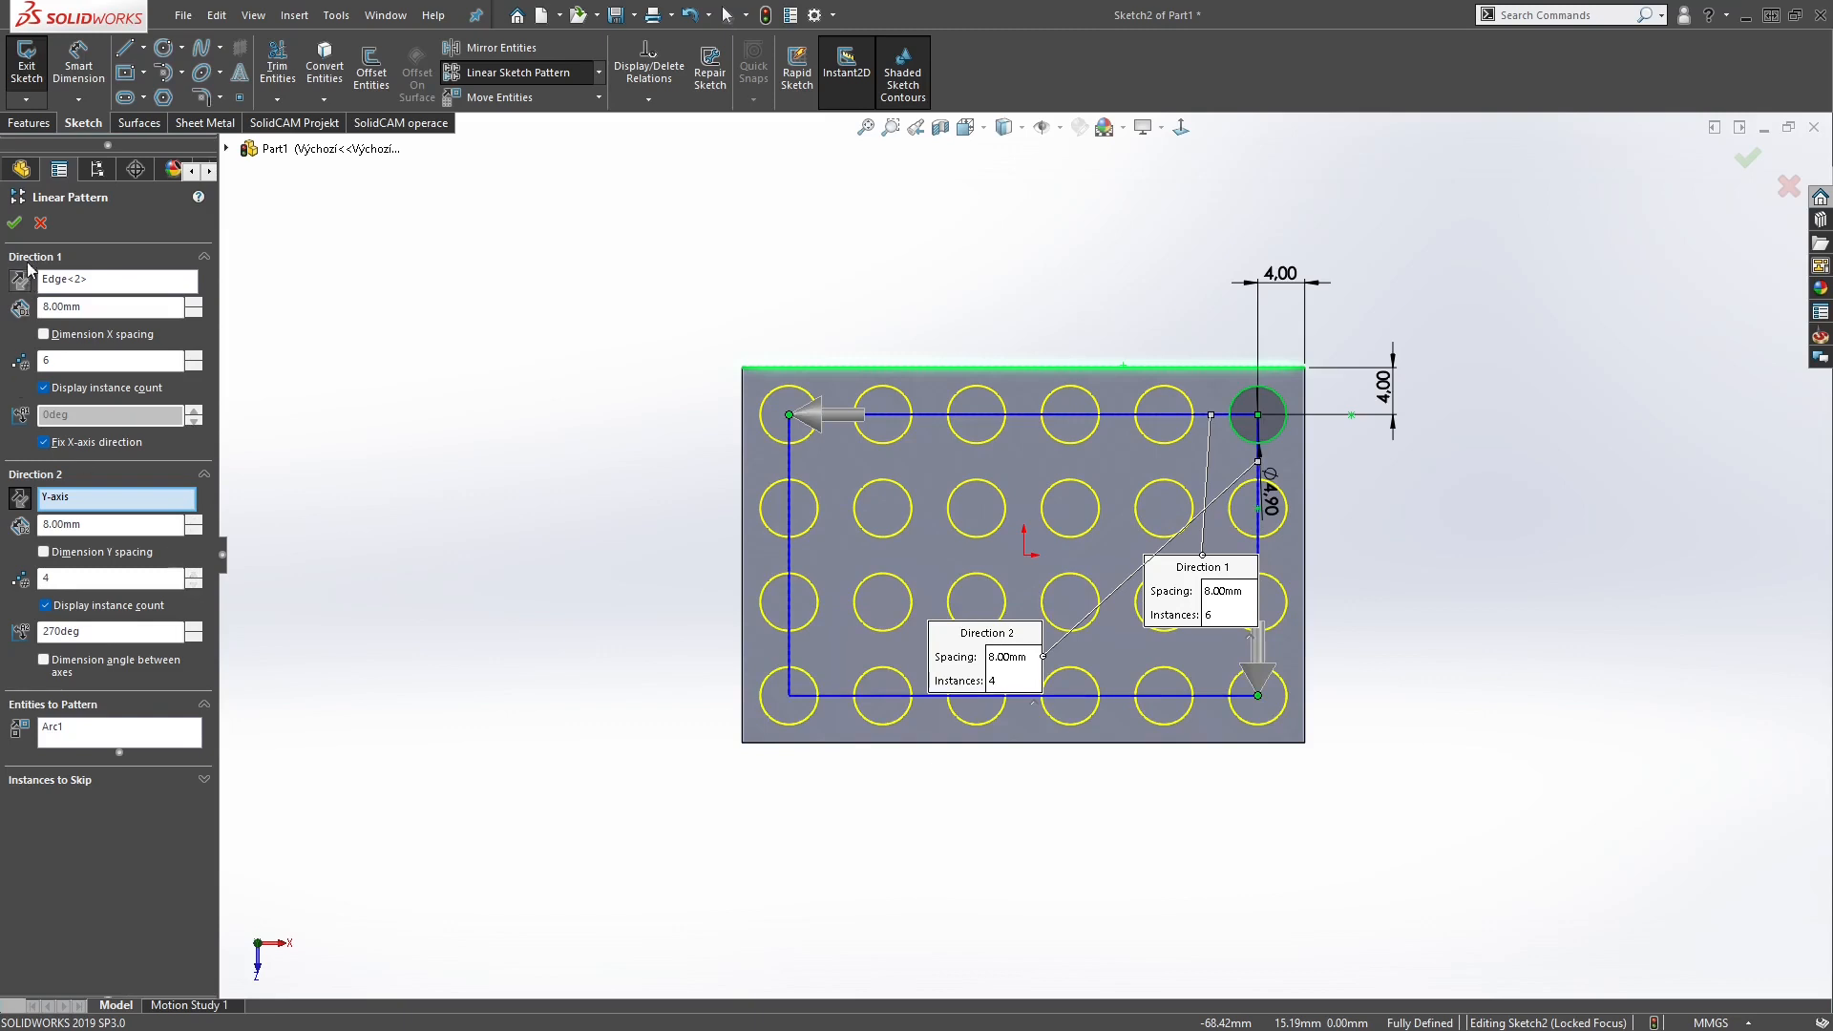
left_click(16, 226)
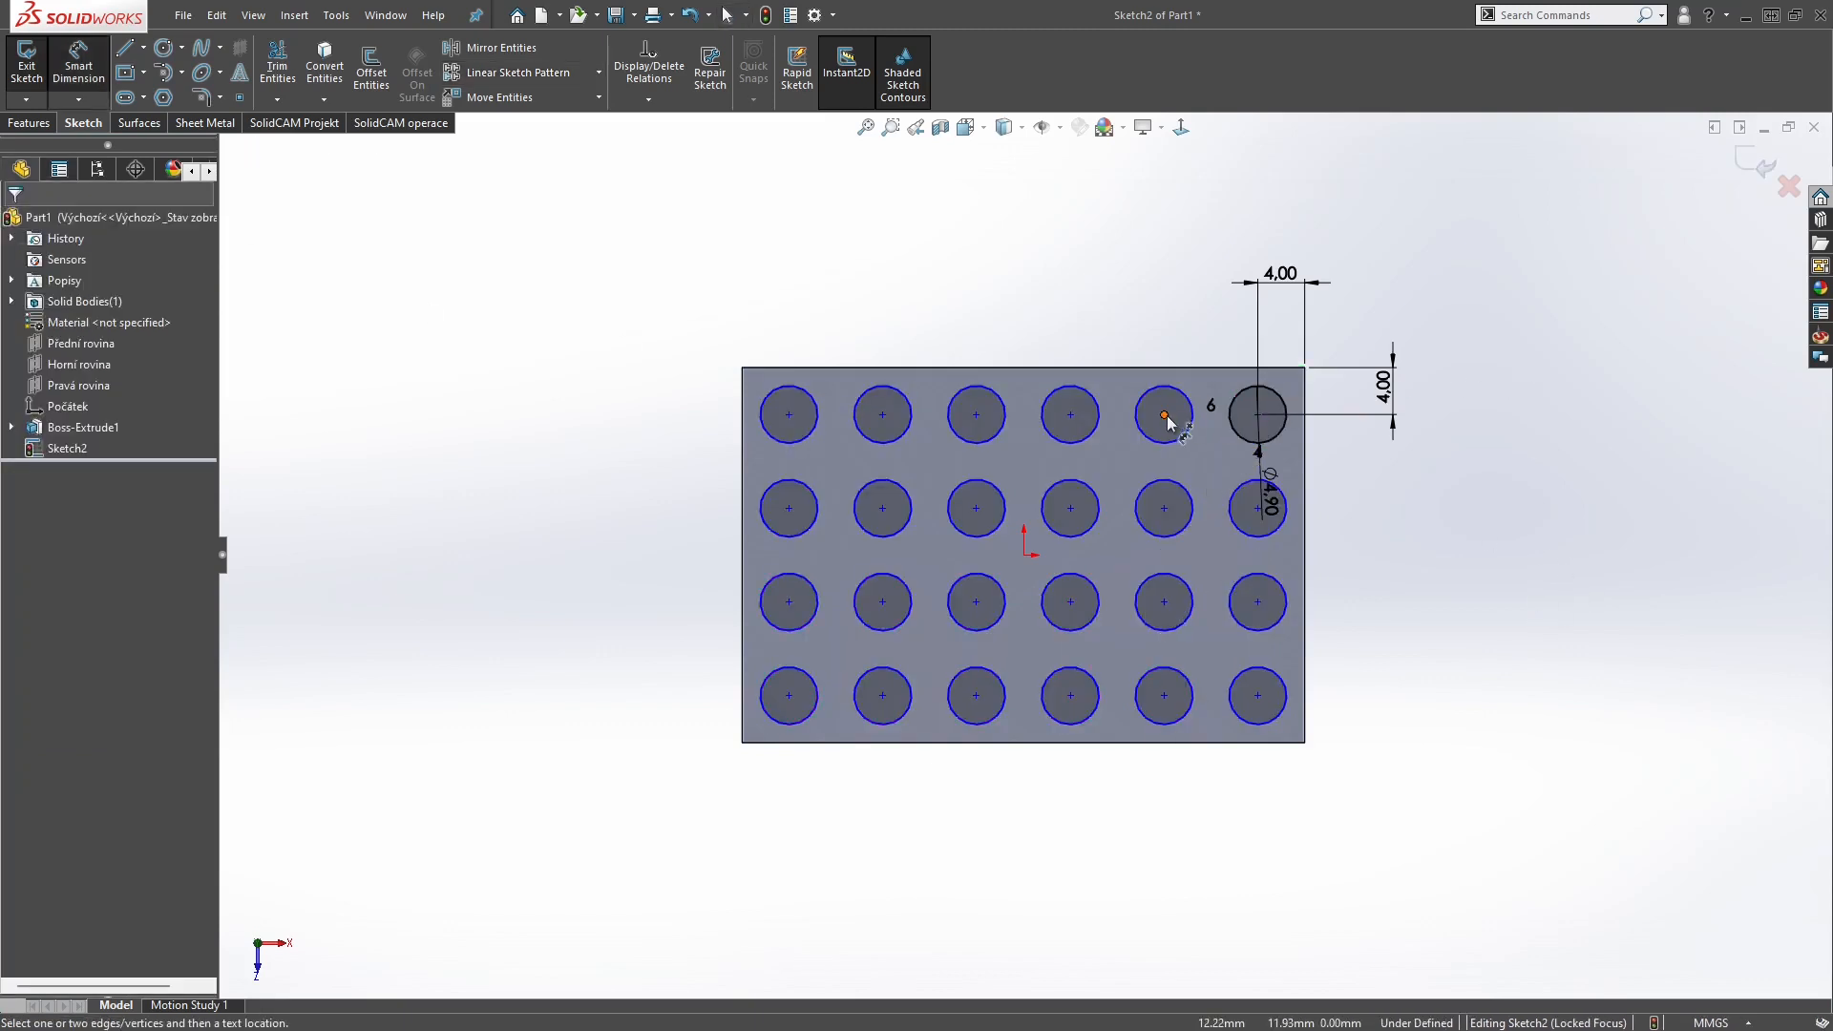
Dimension the corner circle's centre 8 mm from its horizontal and vertical neighbours, and close the sketch
left_click(1258, 414)
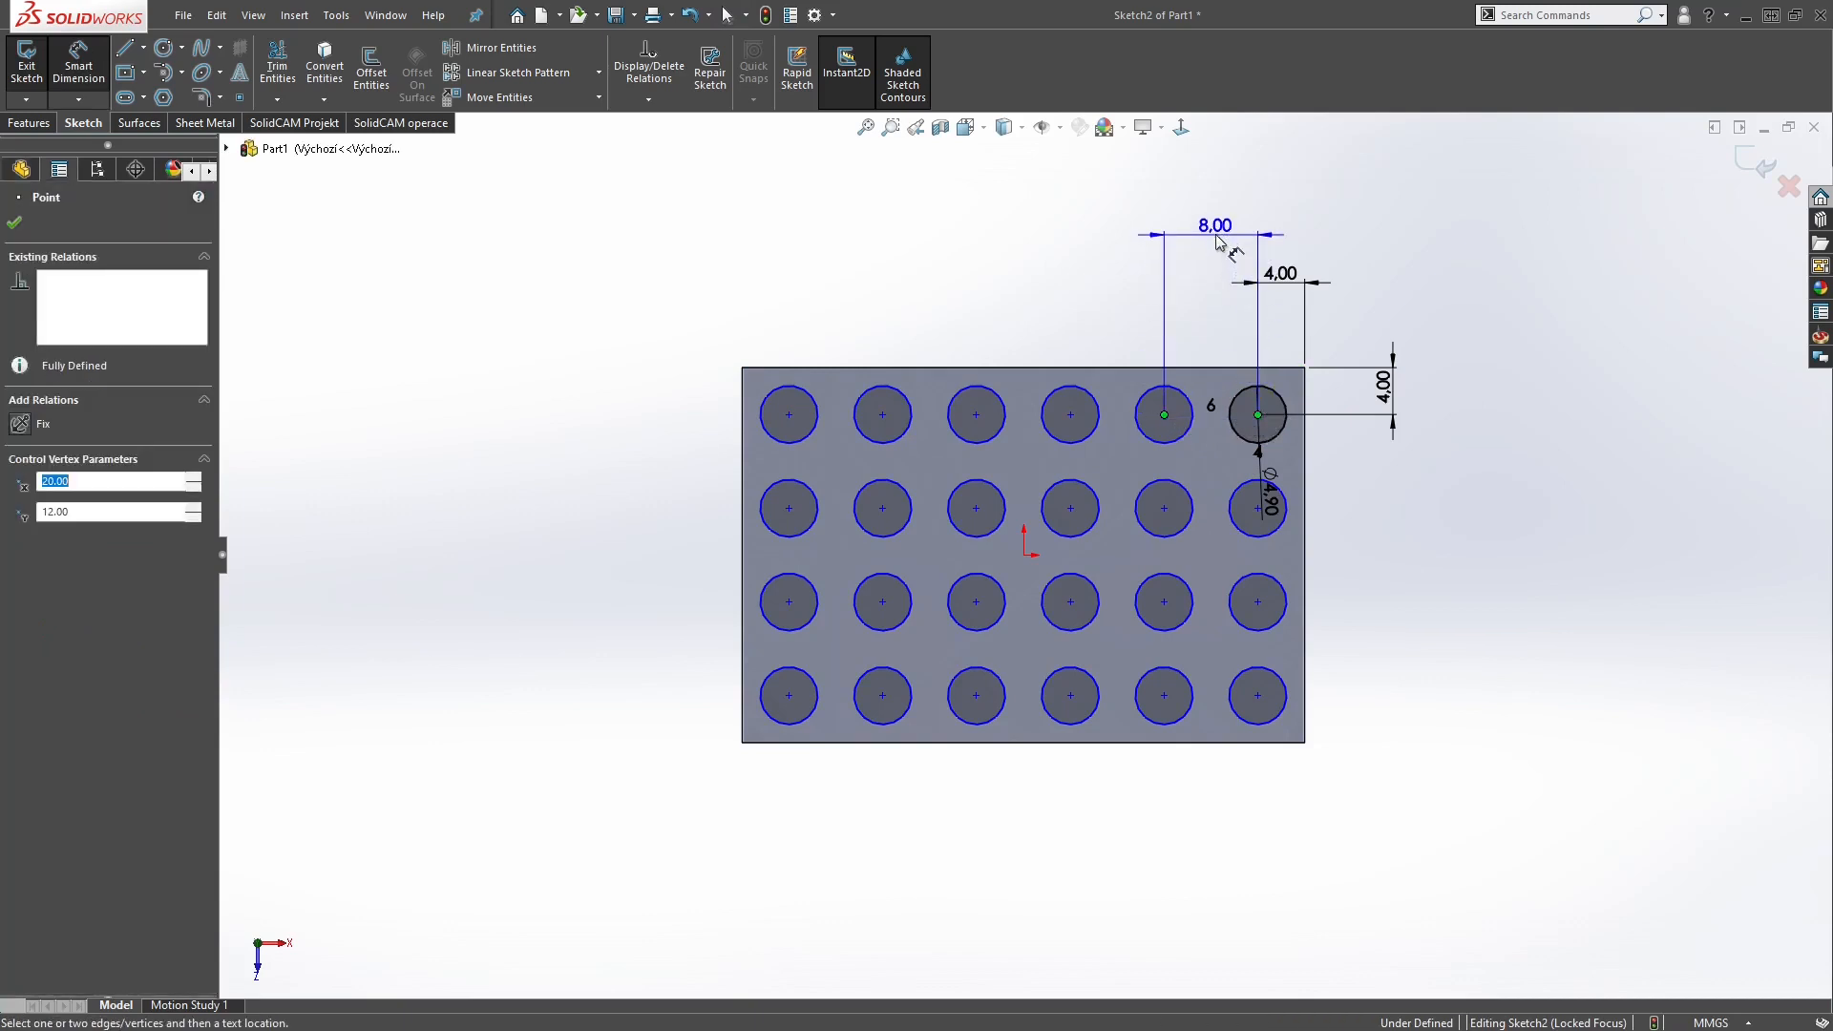
left_click(1218, 241)
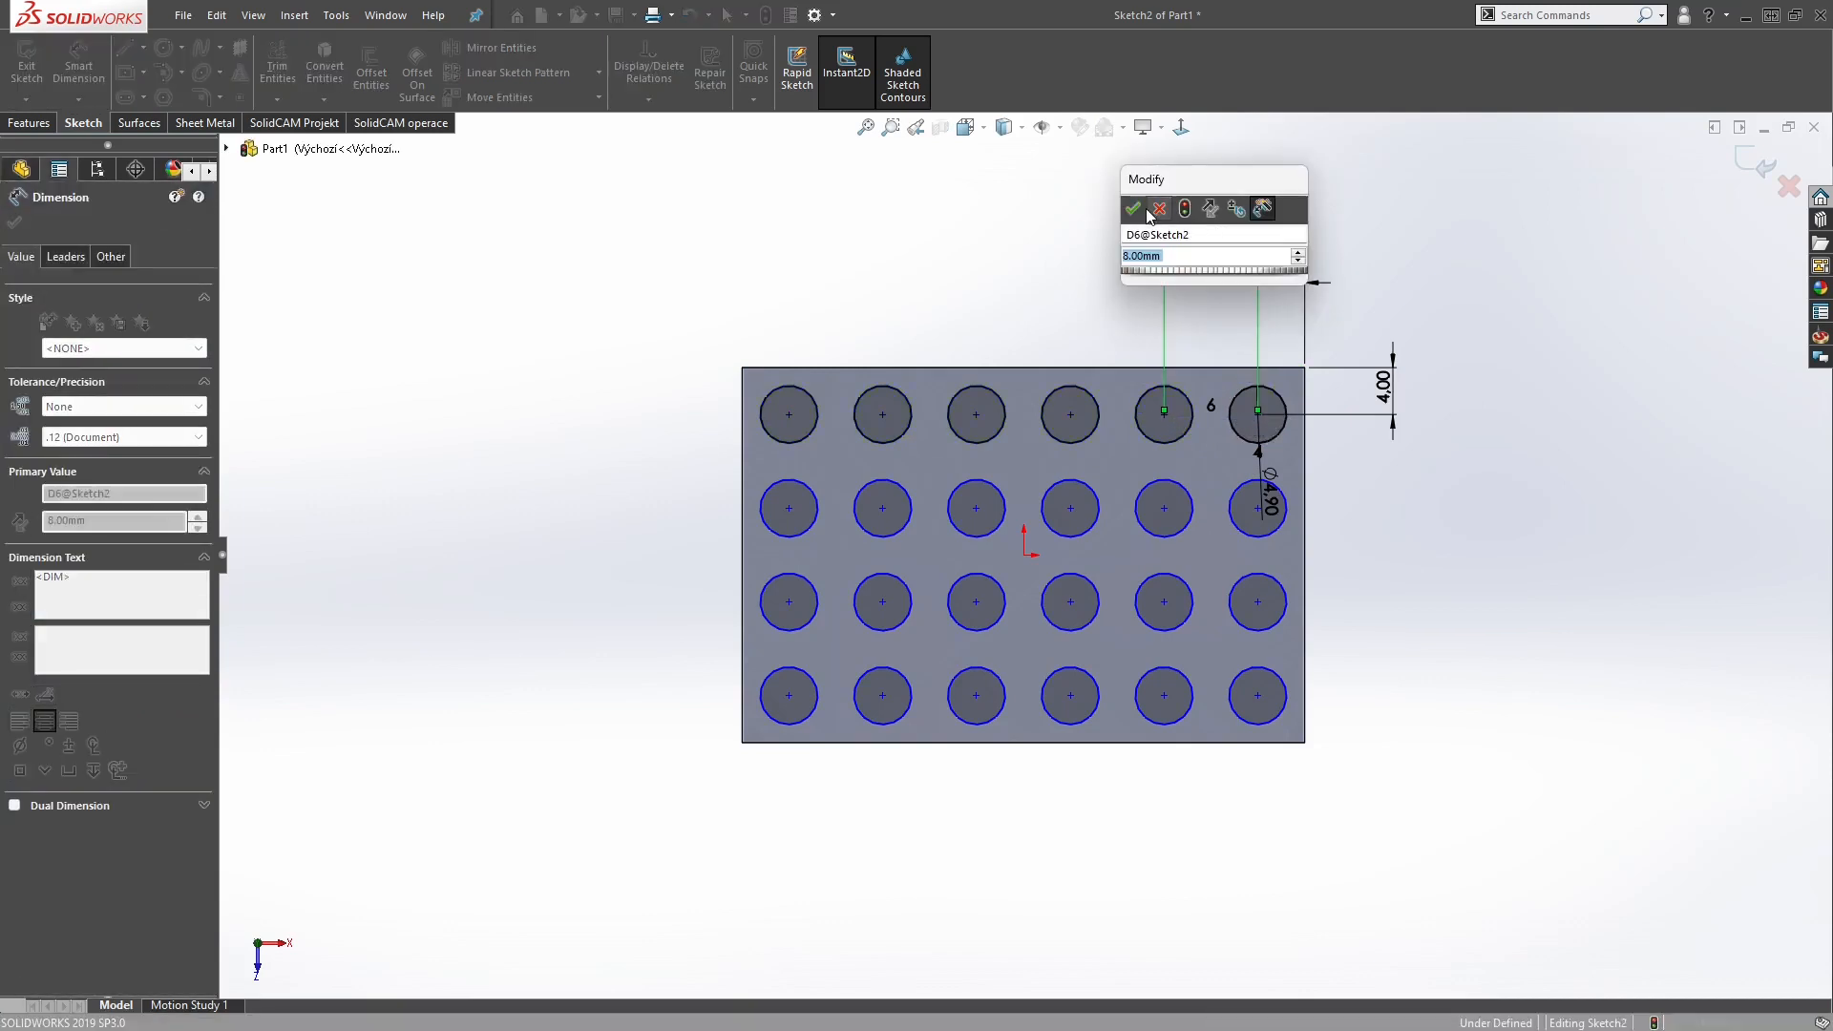
left_click(1134, 210)
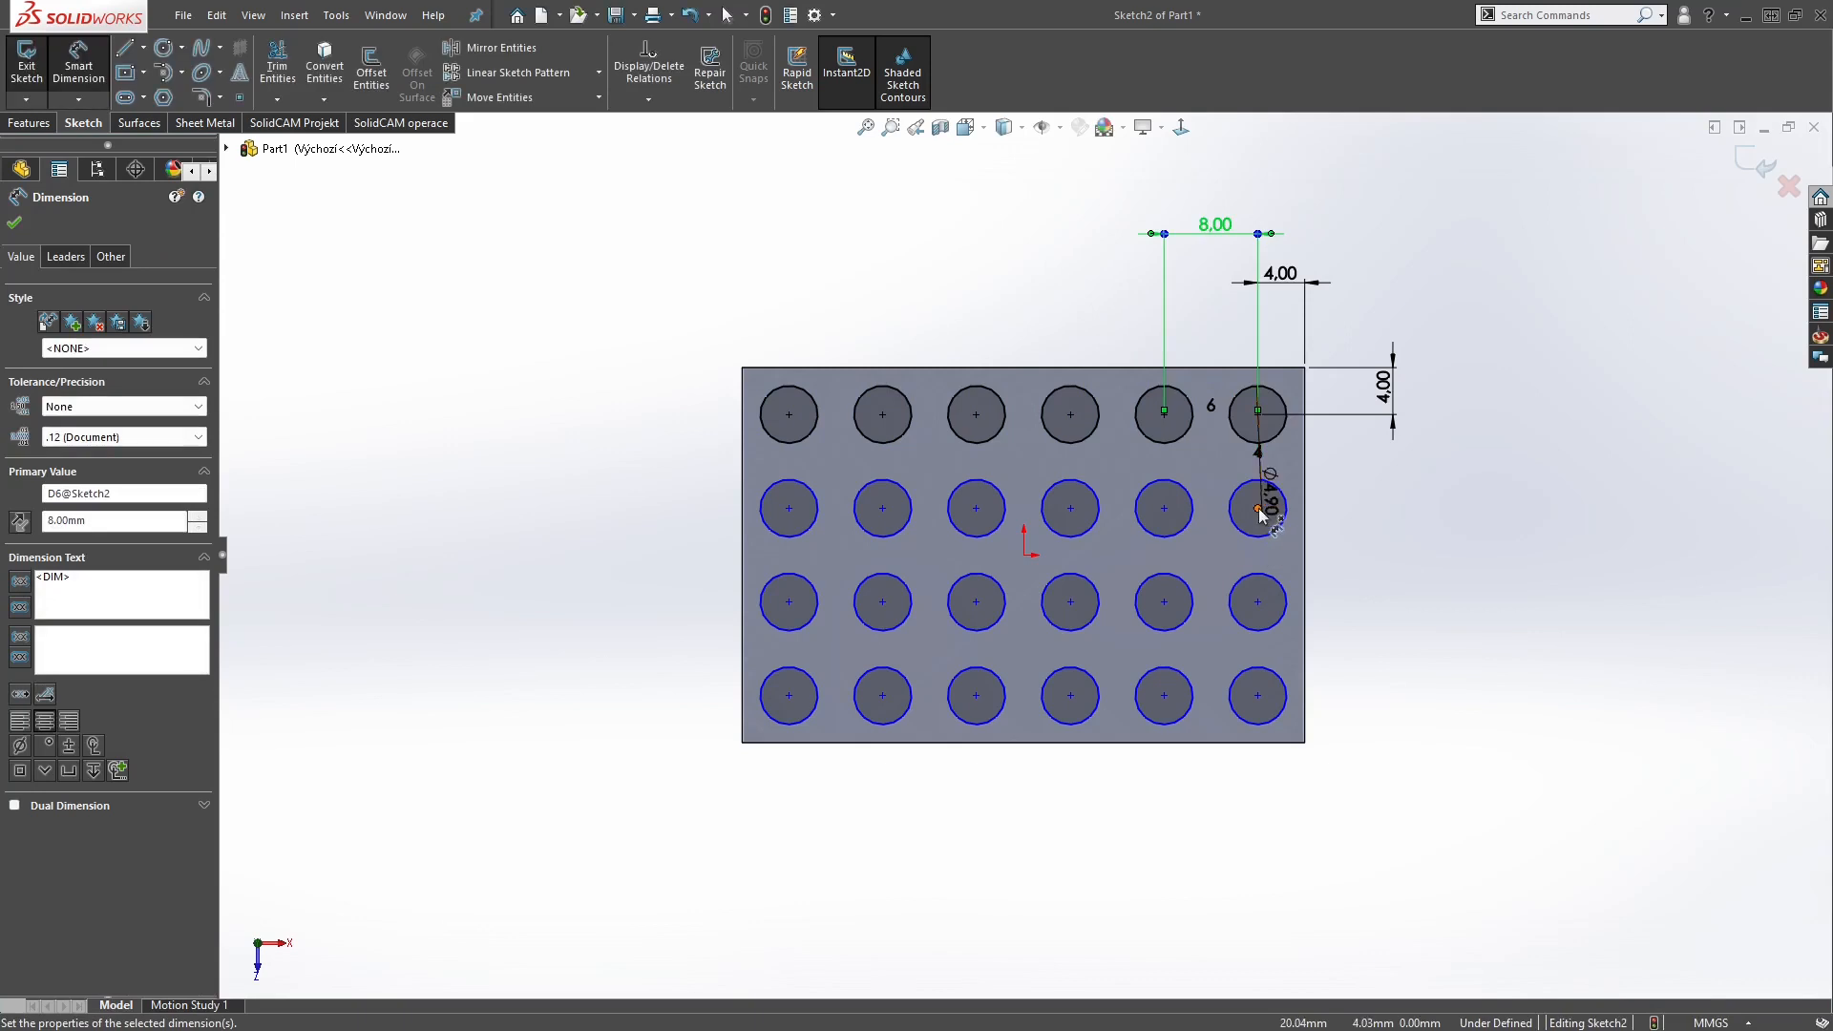
left_click(1257, 415)
left_click(1259, 416)
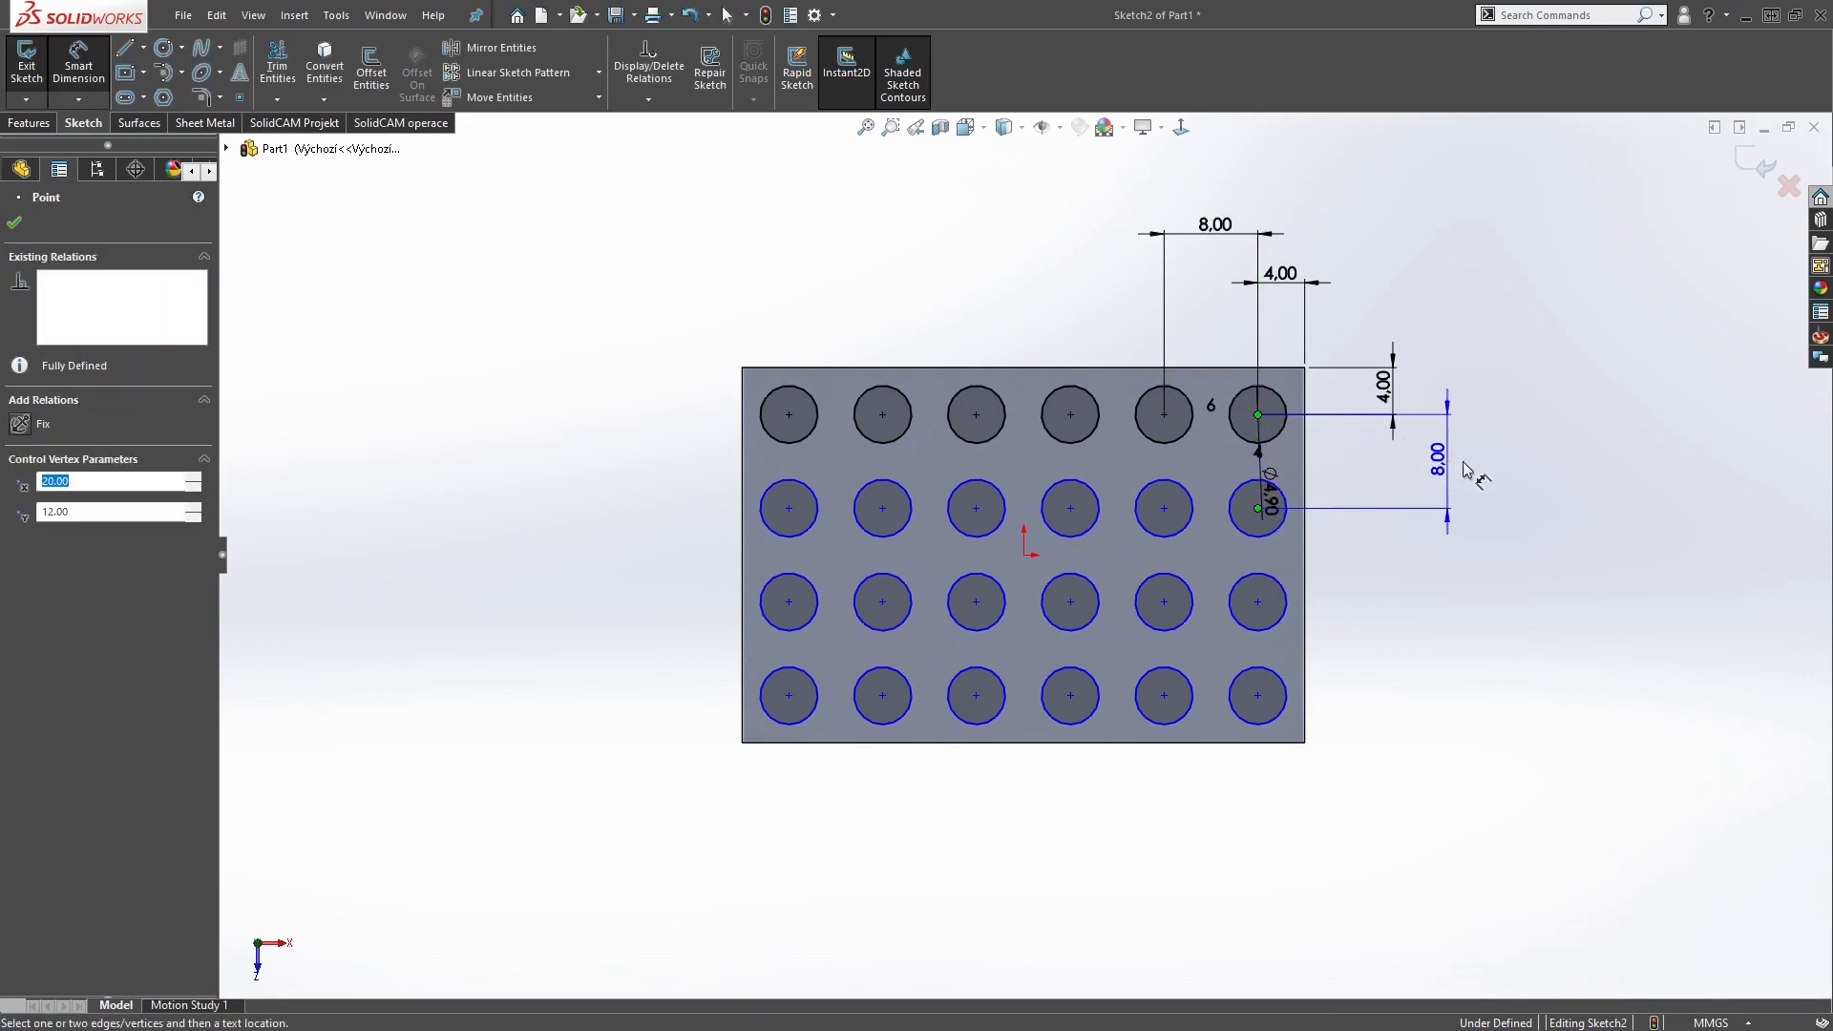
left_click(1464, 468)
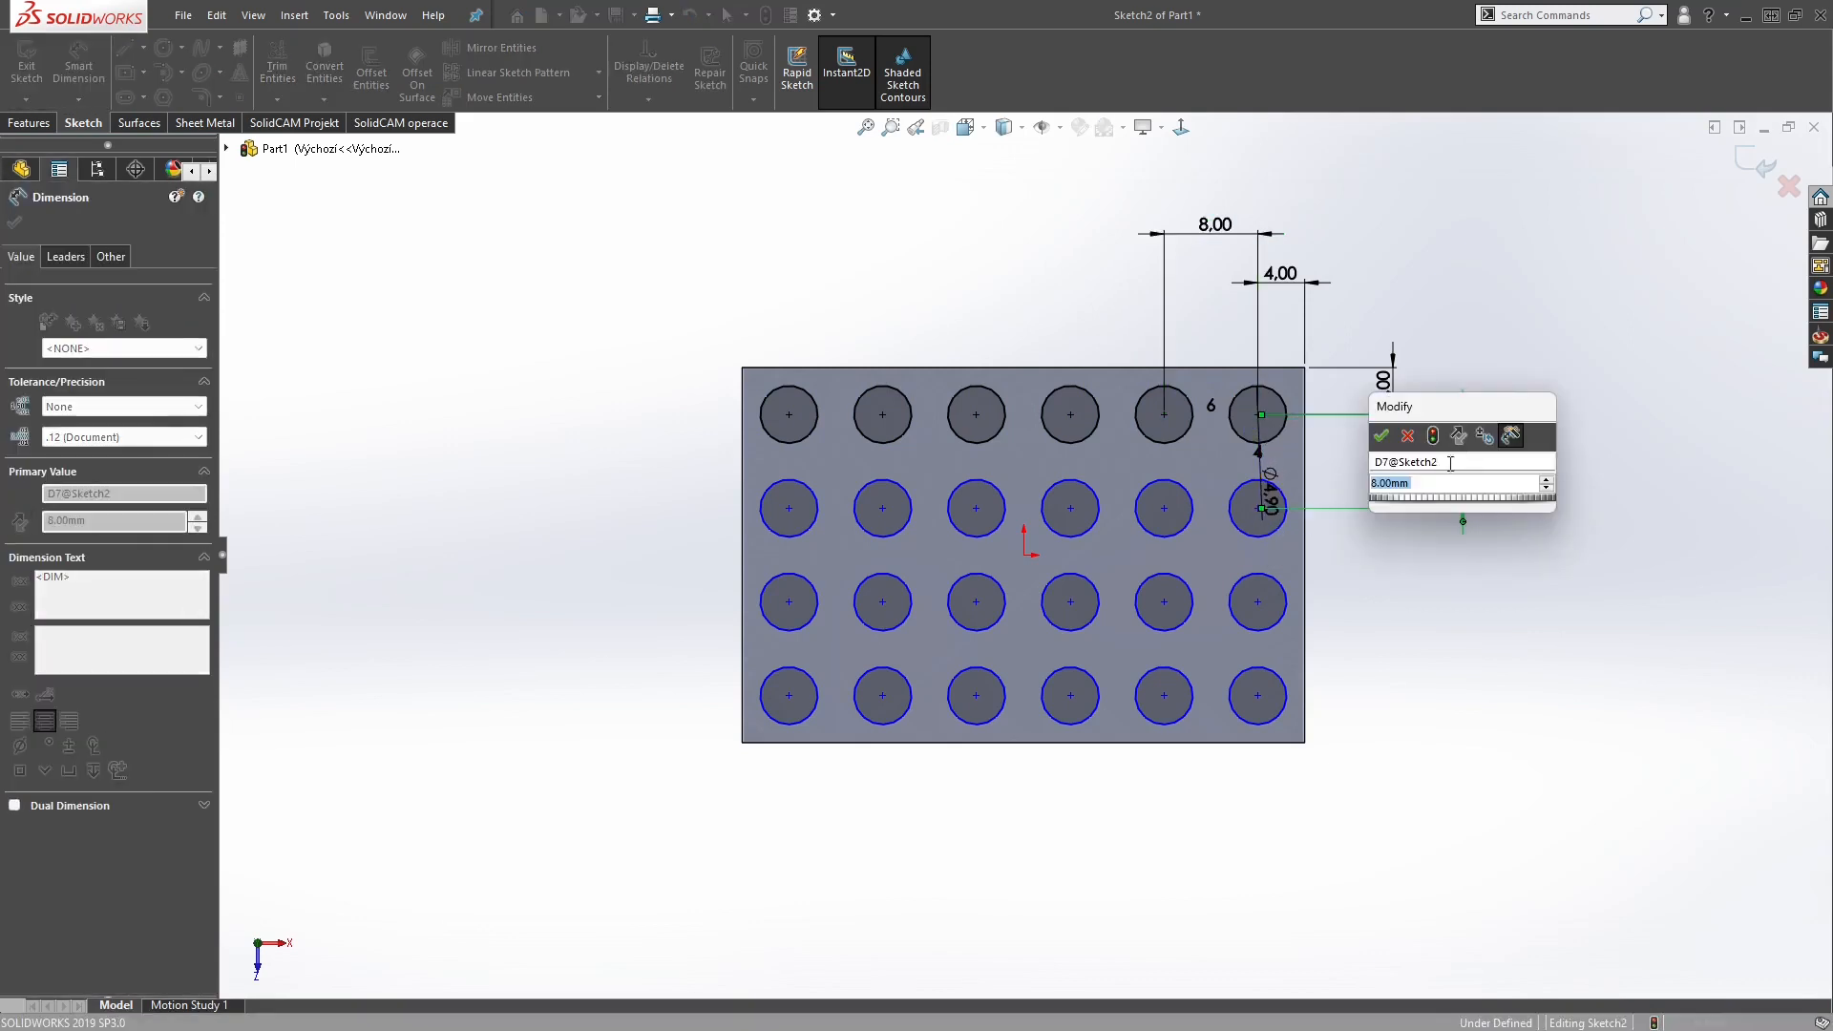
left_click(1381, 437)
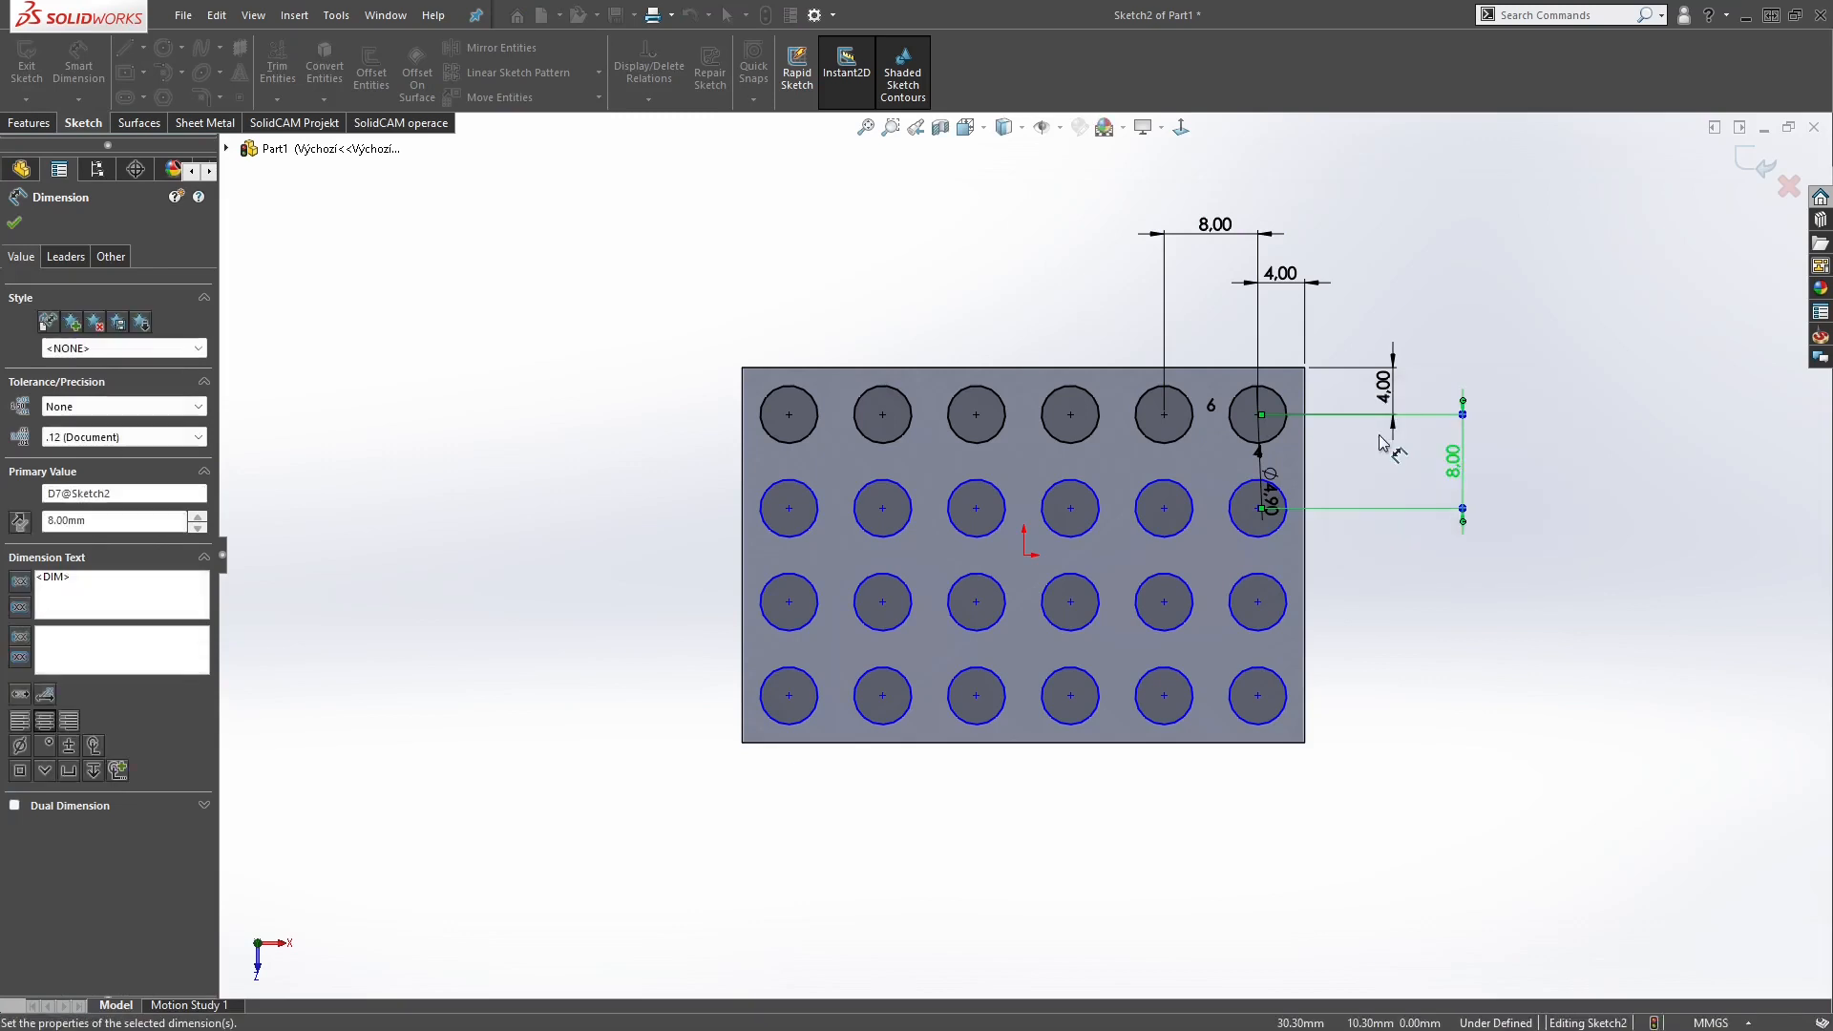
left_click(1757, 164)
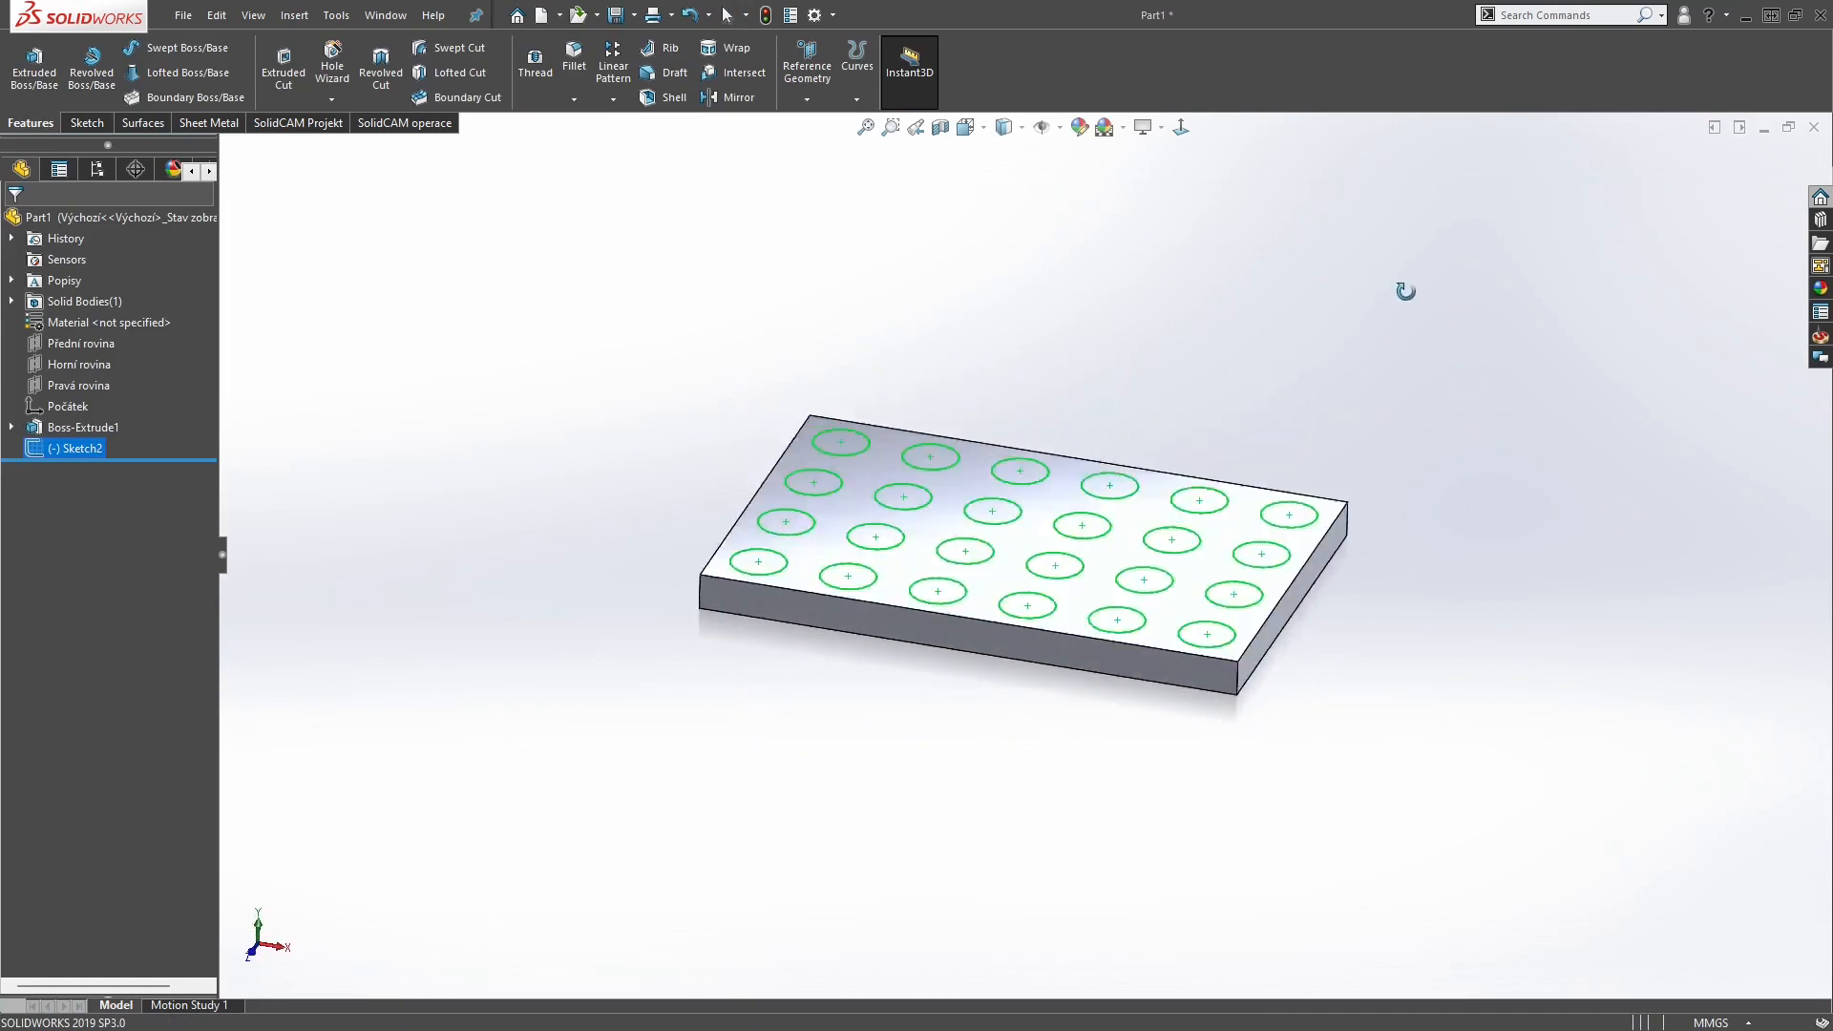
Extrude the patterned circles 1.8 mm upward from the plate as merged studs
left_click(35, 72)
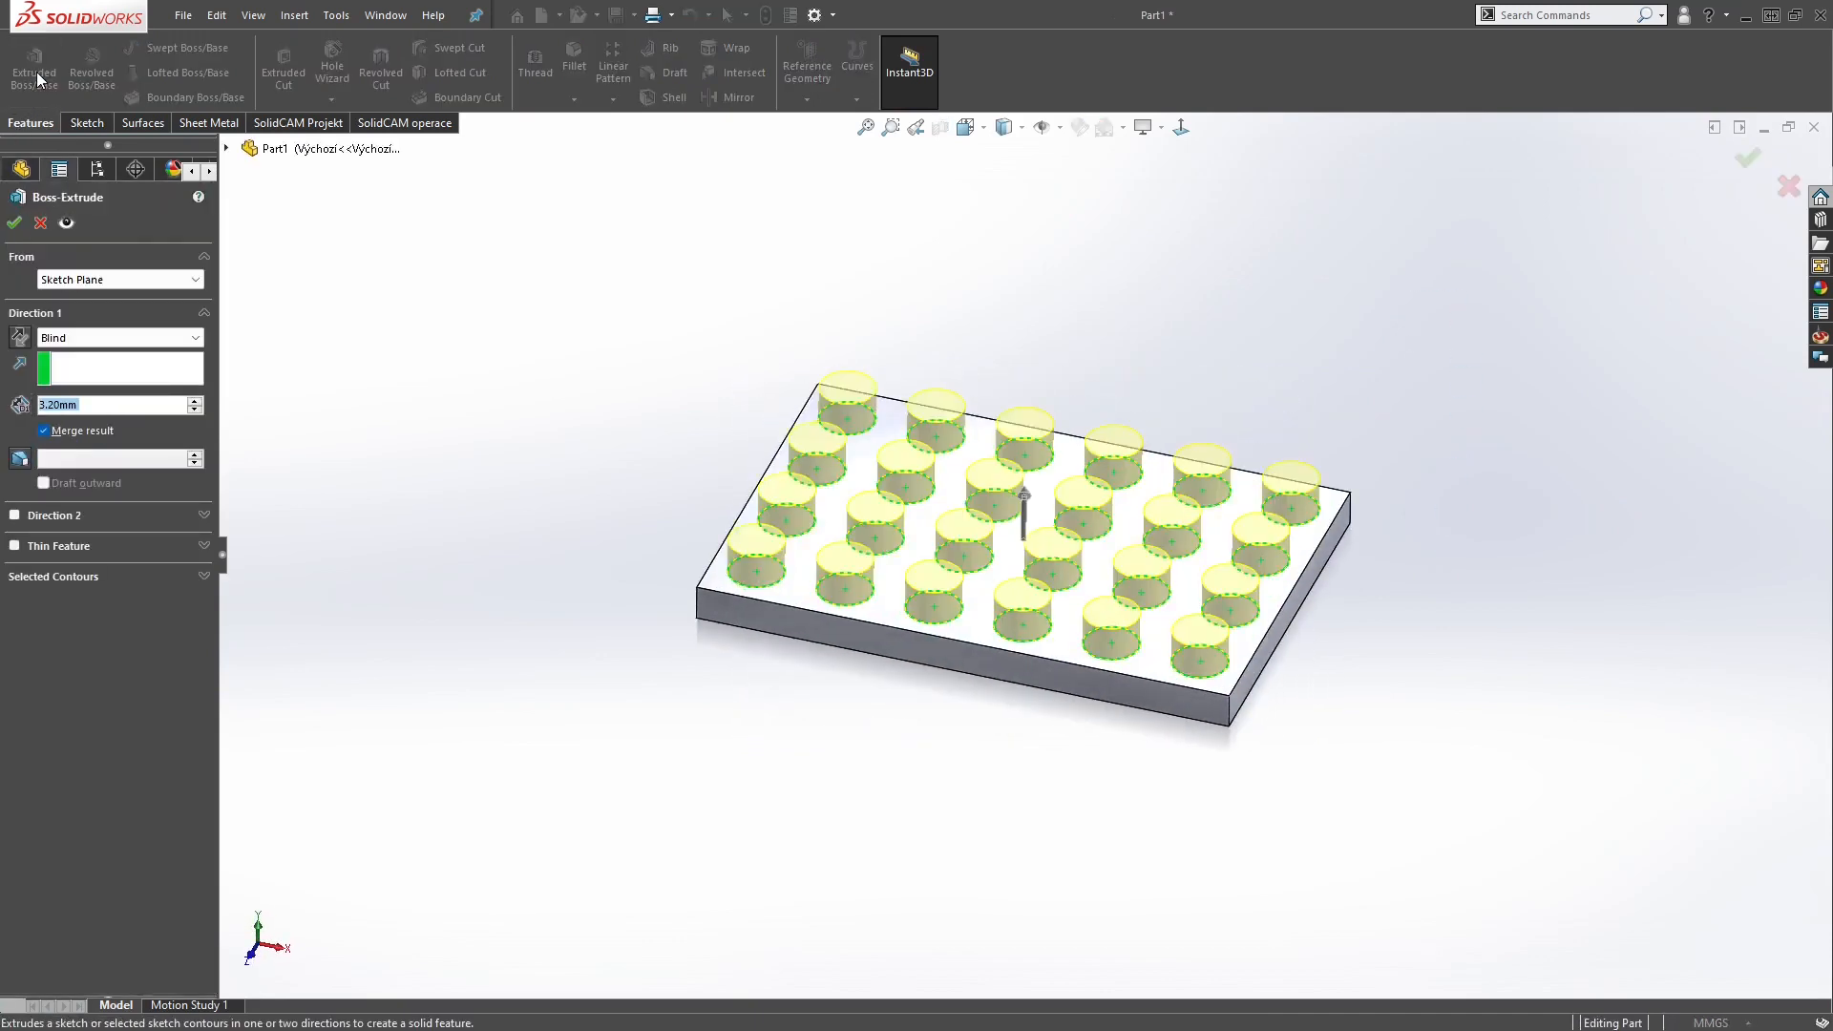
type("1,8")
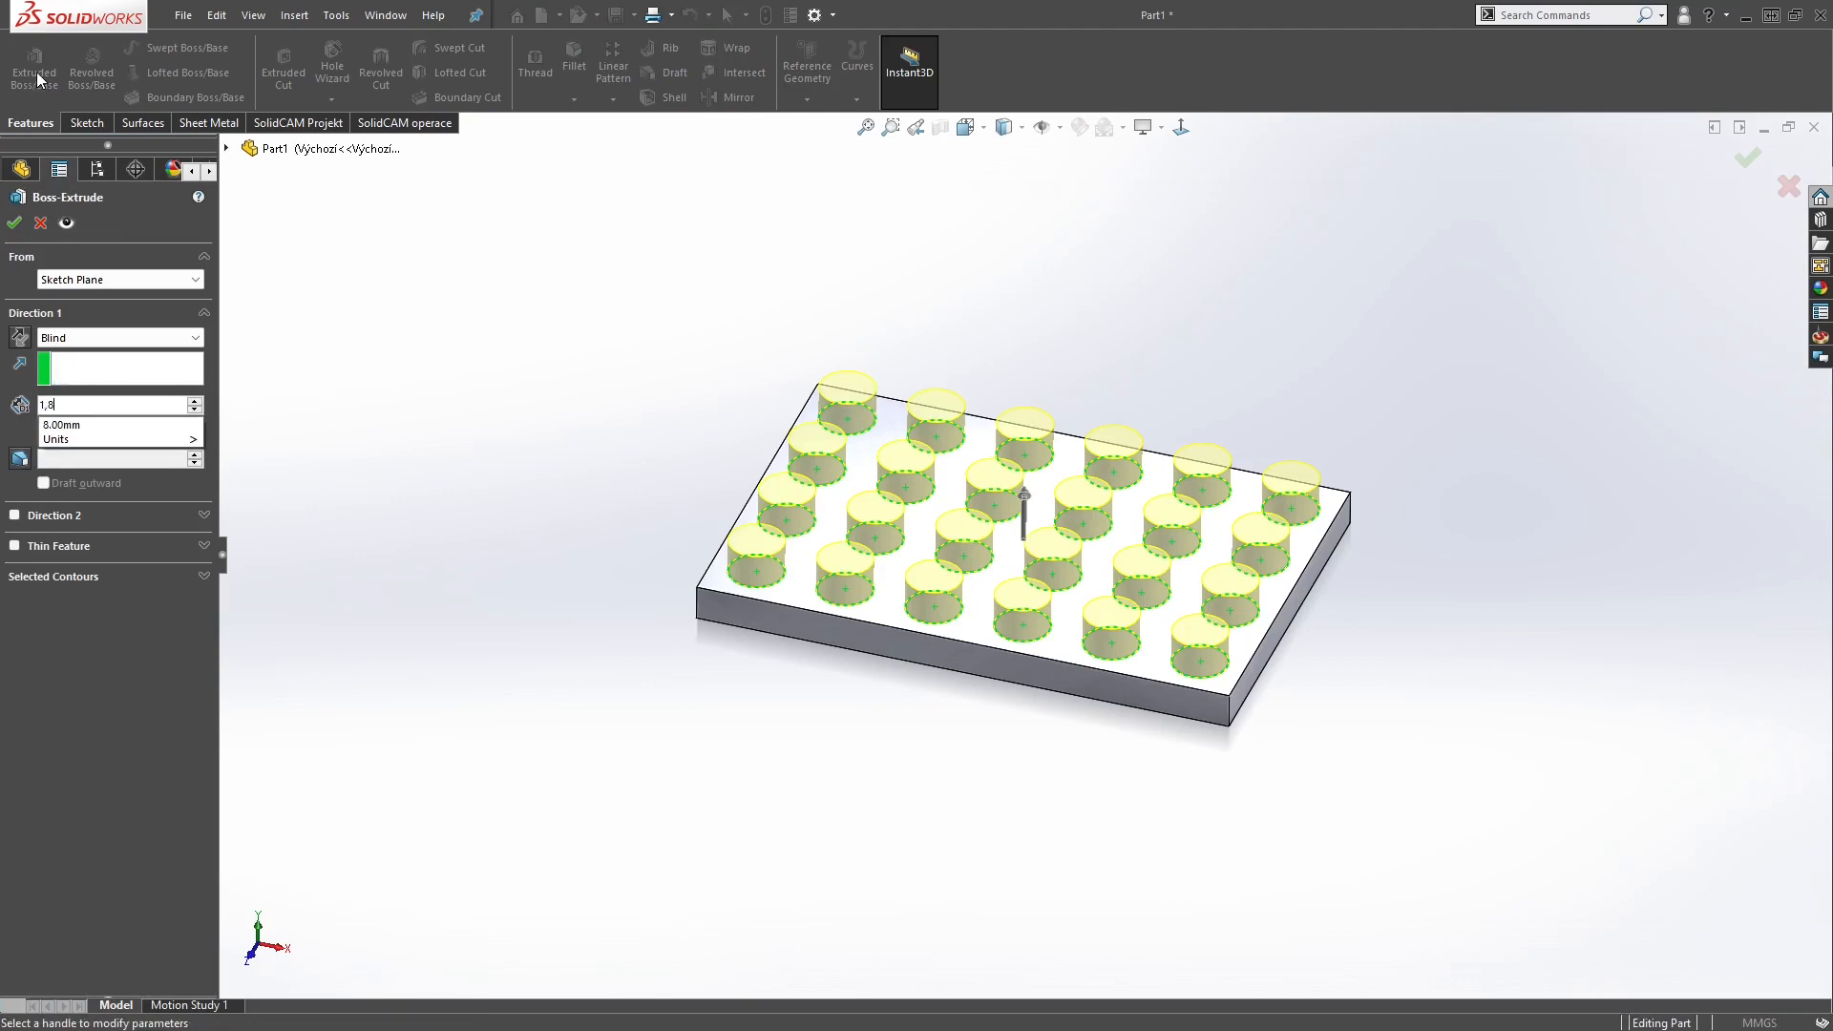
key("Return")
left_click(15, 225)
Start a shell with 1.55 mm wall thickness and remove the plate's flat bottom face
middle_click_drag(1370, 677, 1174, 431)
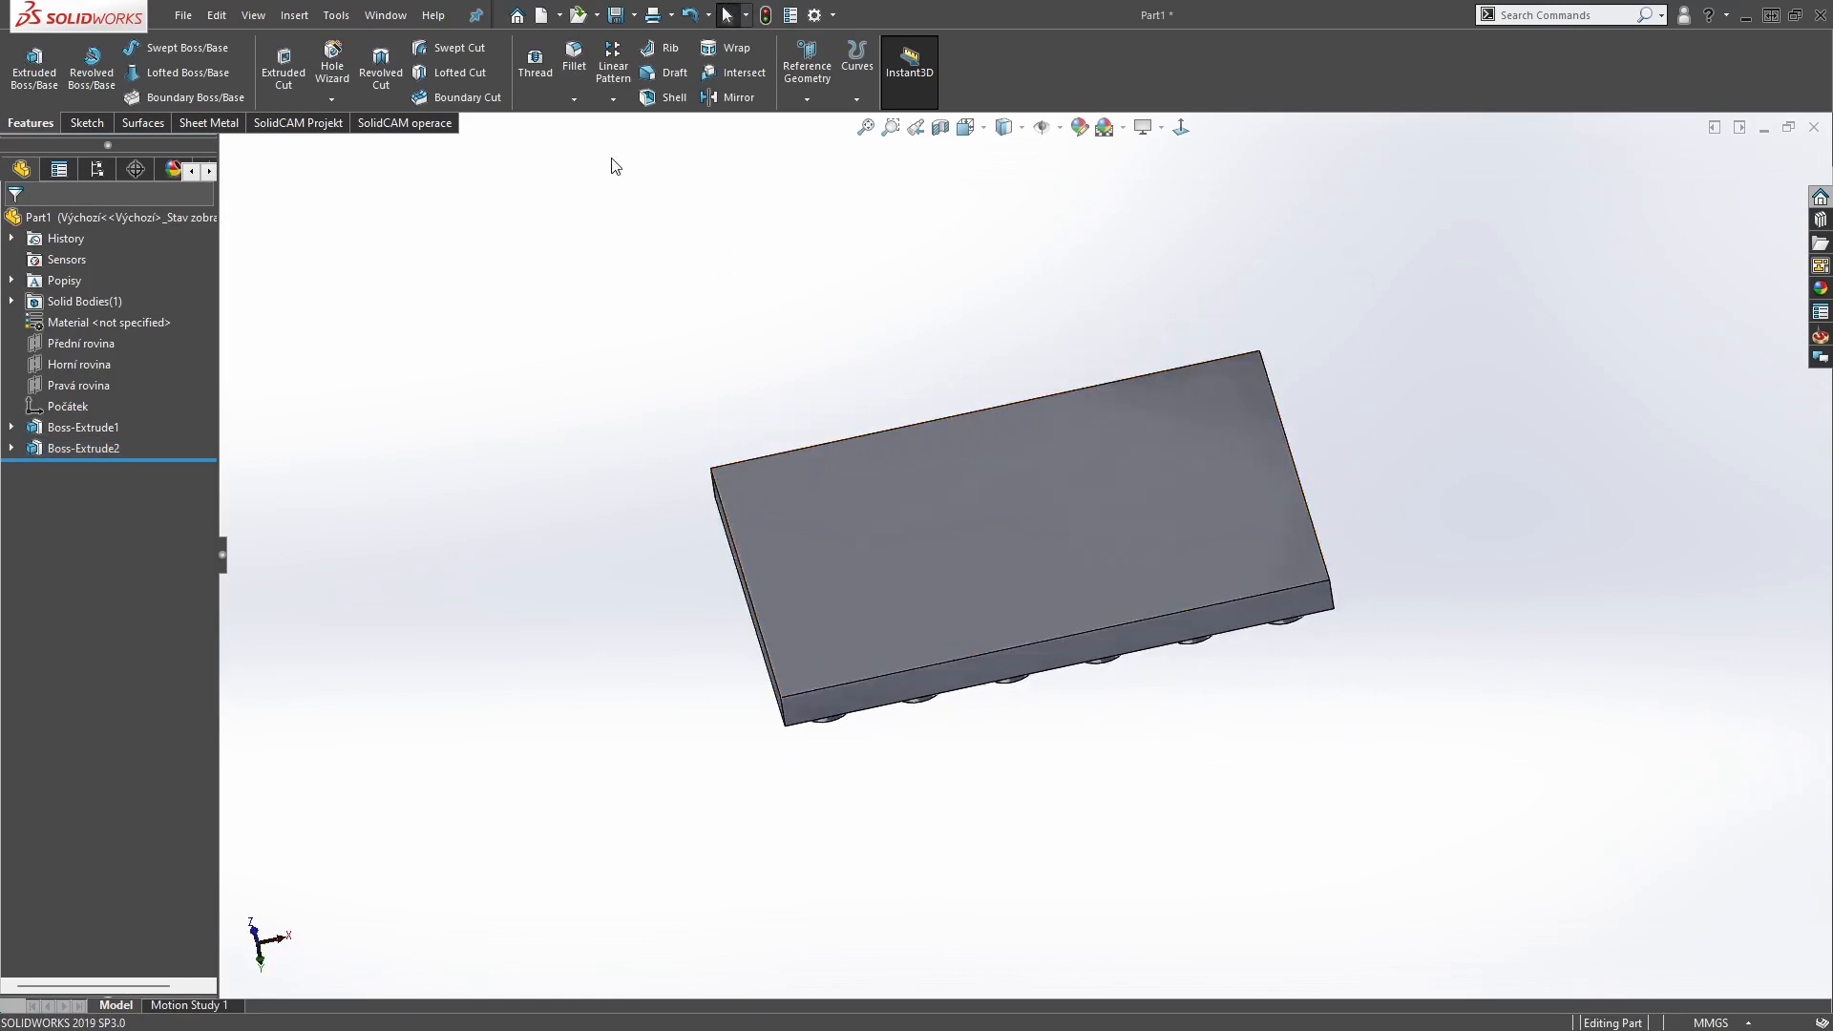
left_click(649, 100)
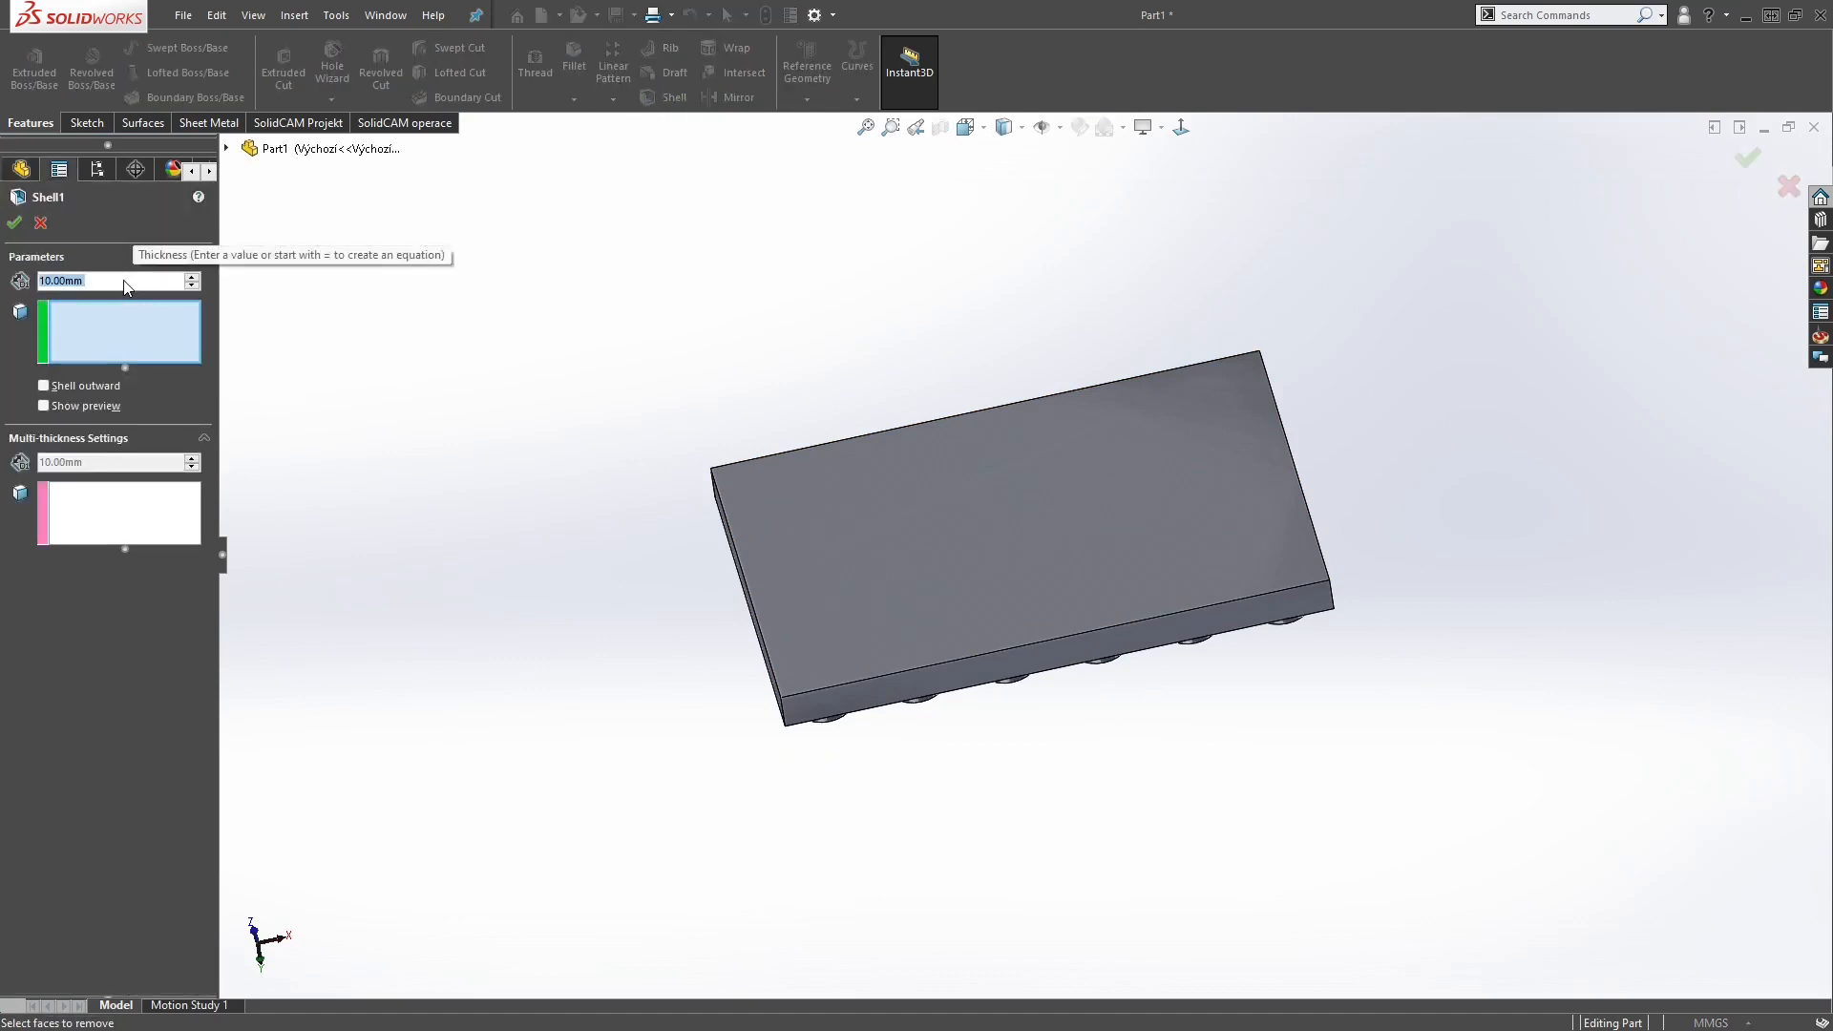
type("1,55")
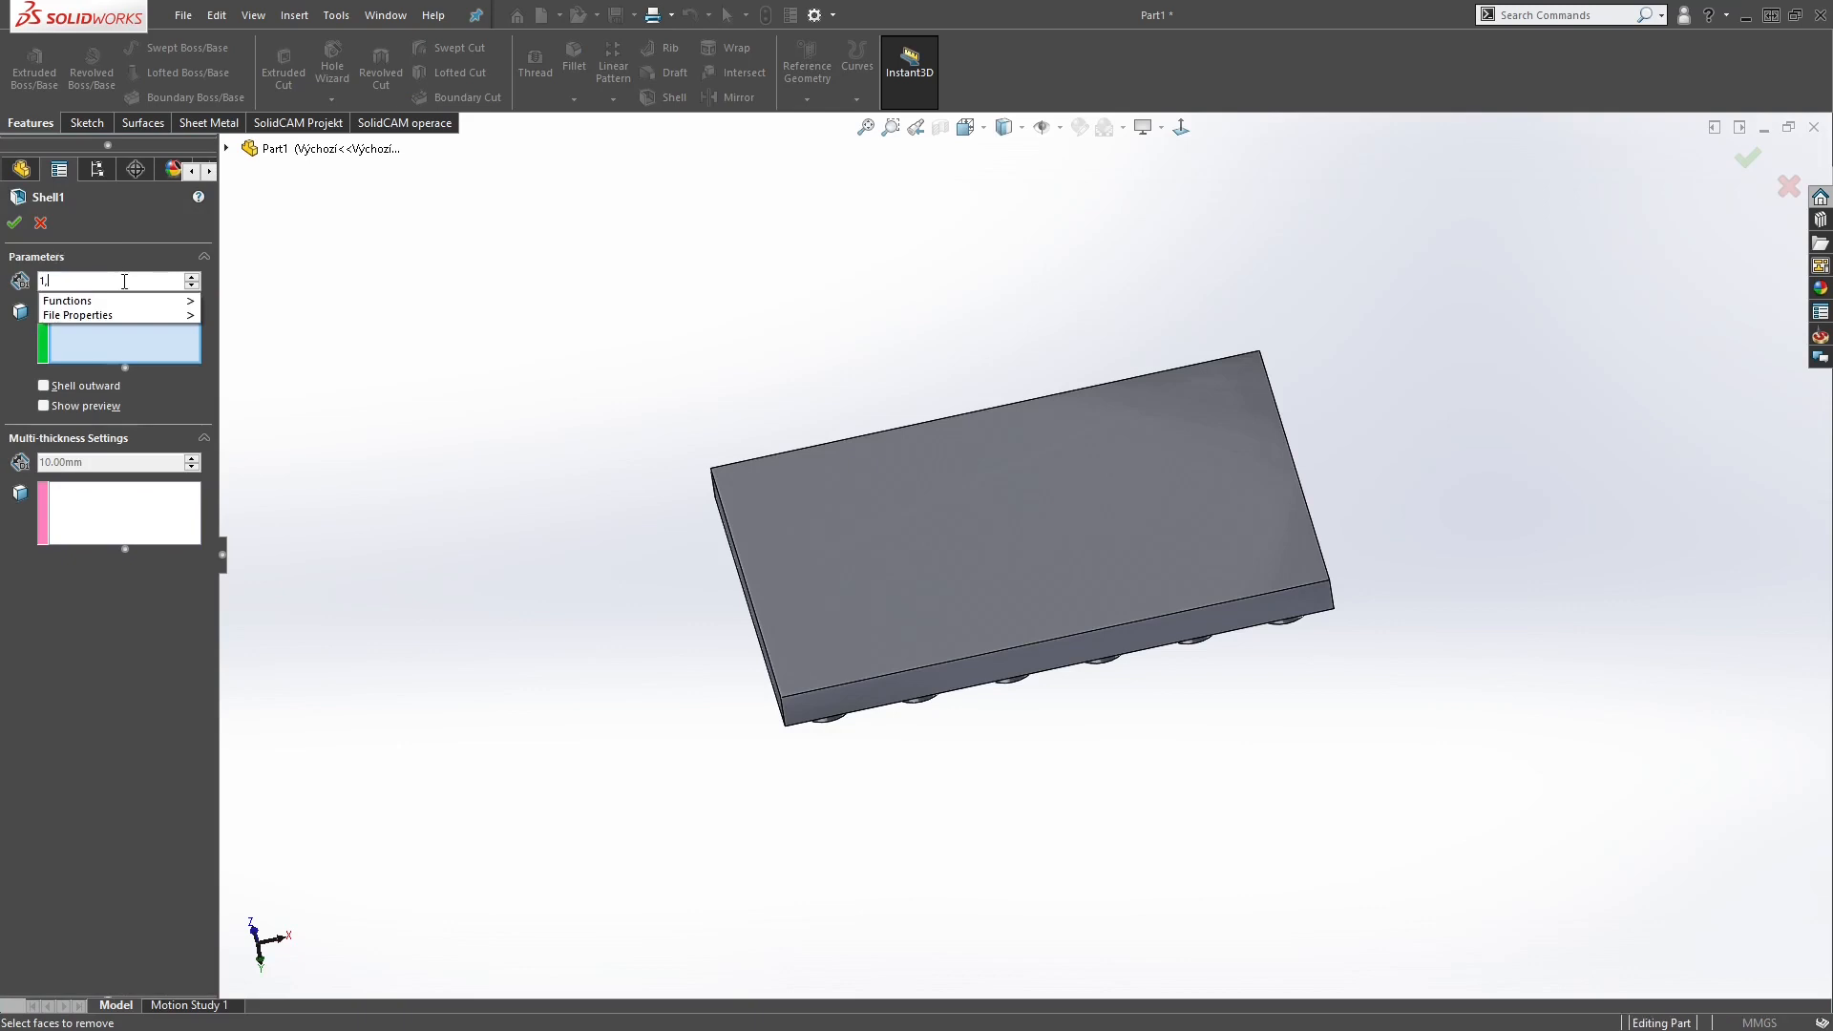
left_click(1060, 537)
Give the studded top face its own 1 mm thickness in the multi-thickness settings and apply the shell
left_click(93, 502)
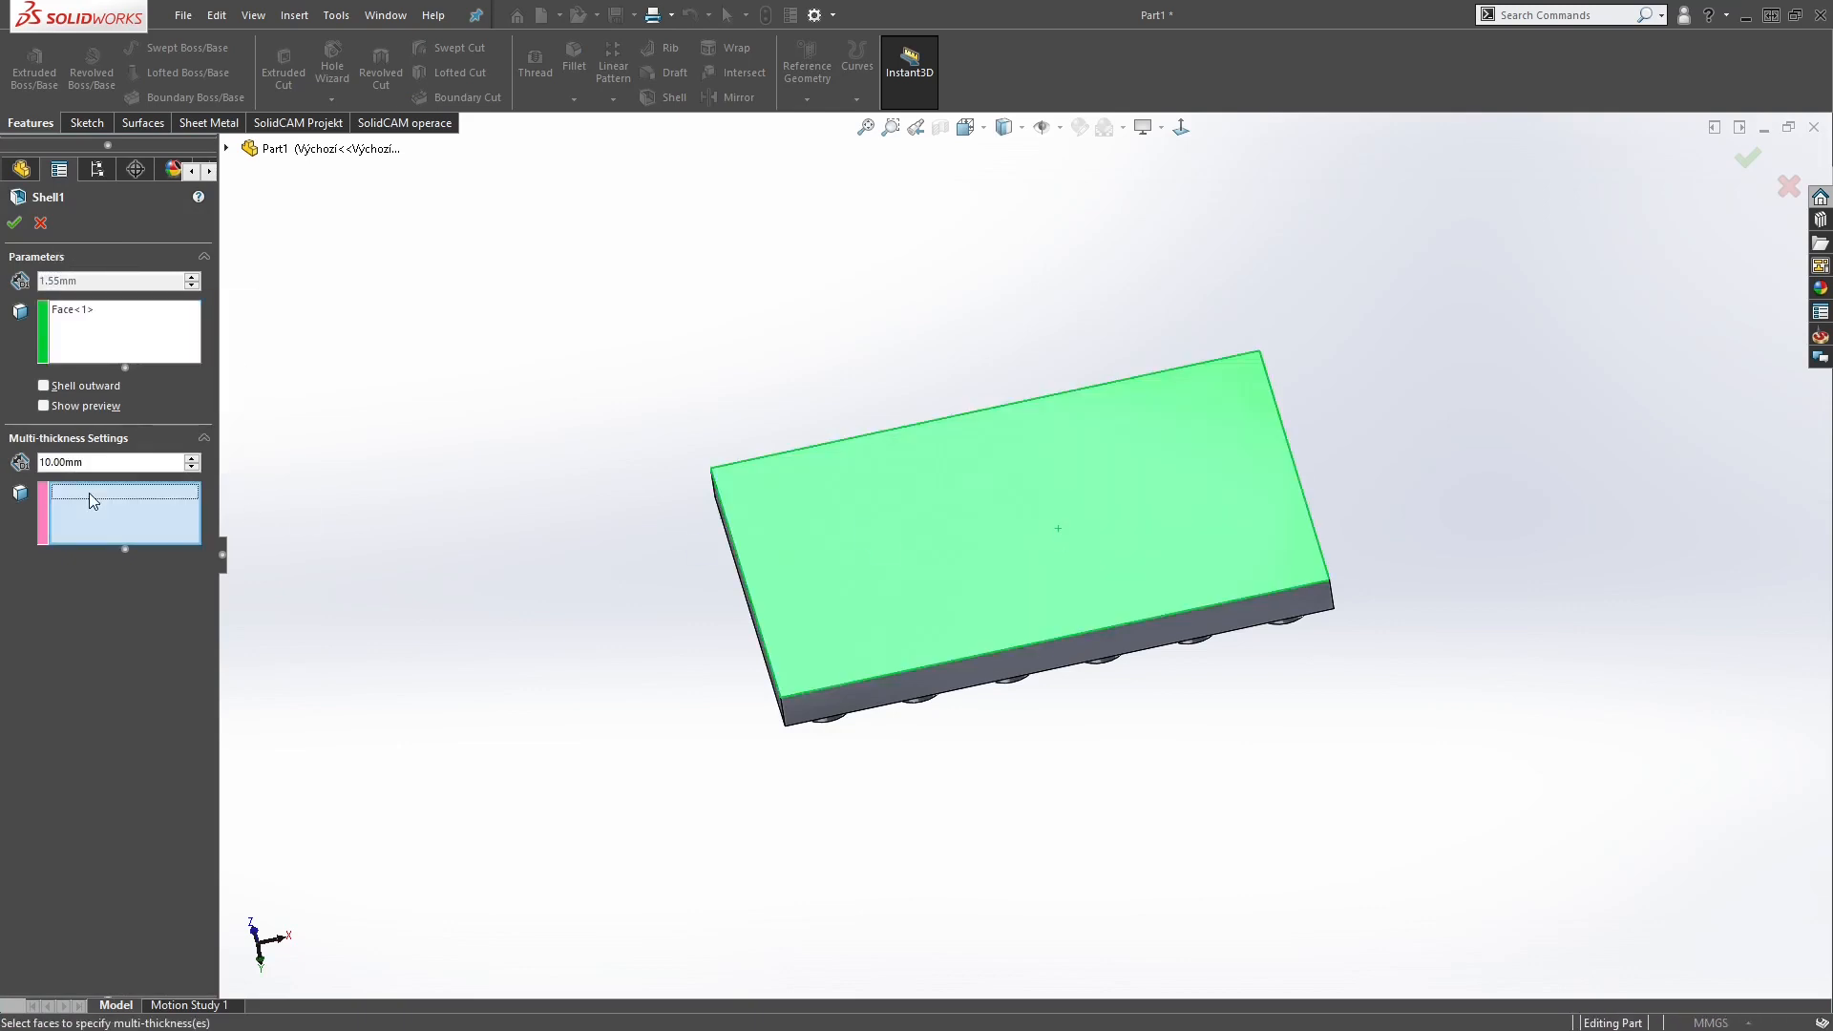
left_click_drag(104, 464, 41, 463)
type("1")
left_click(84, 513)
middle_click_drag(892, 518, 1356, 725)
left_click(1089, 475)
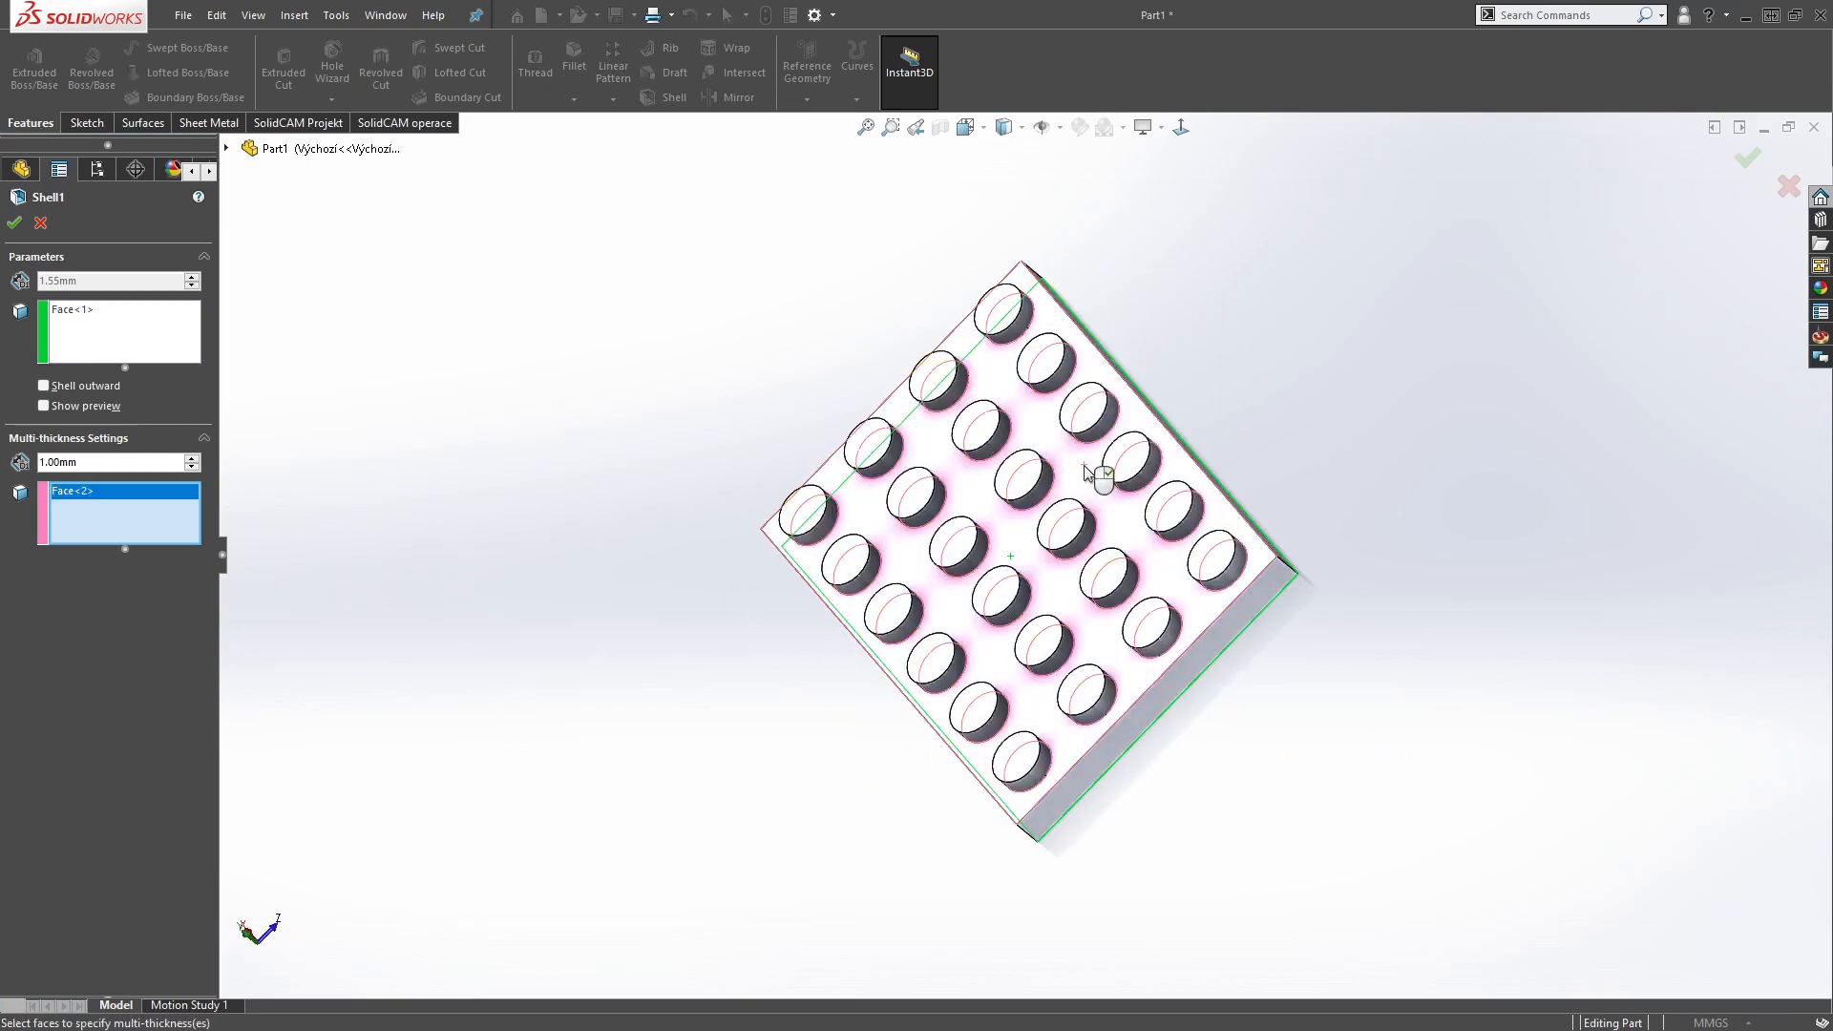
left_click(15, 223)
Sketch two concentric circles of 5 mm and 6.6 mm diameter on the shell's inner floor, between the four stud recesses nearest the upper-right corner
middle_click_drag(504, 417, 1102, 474)
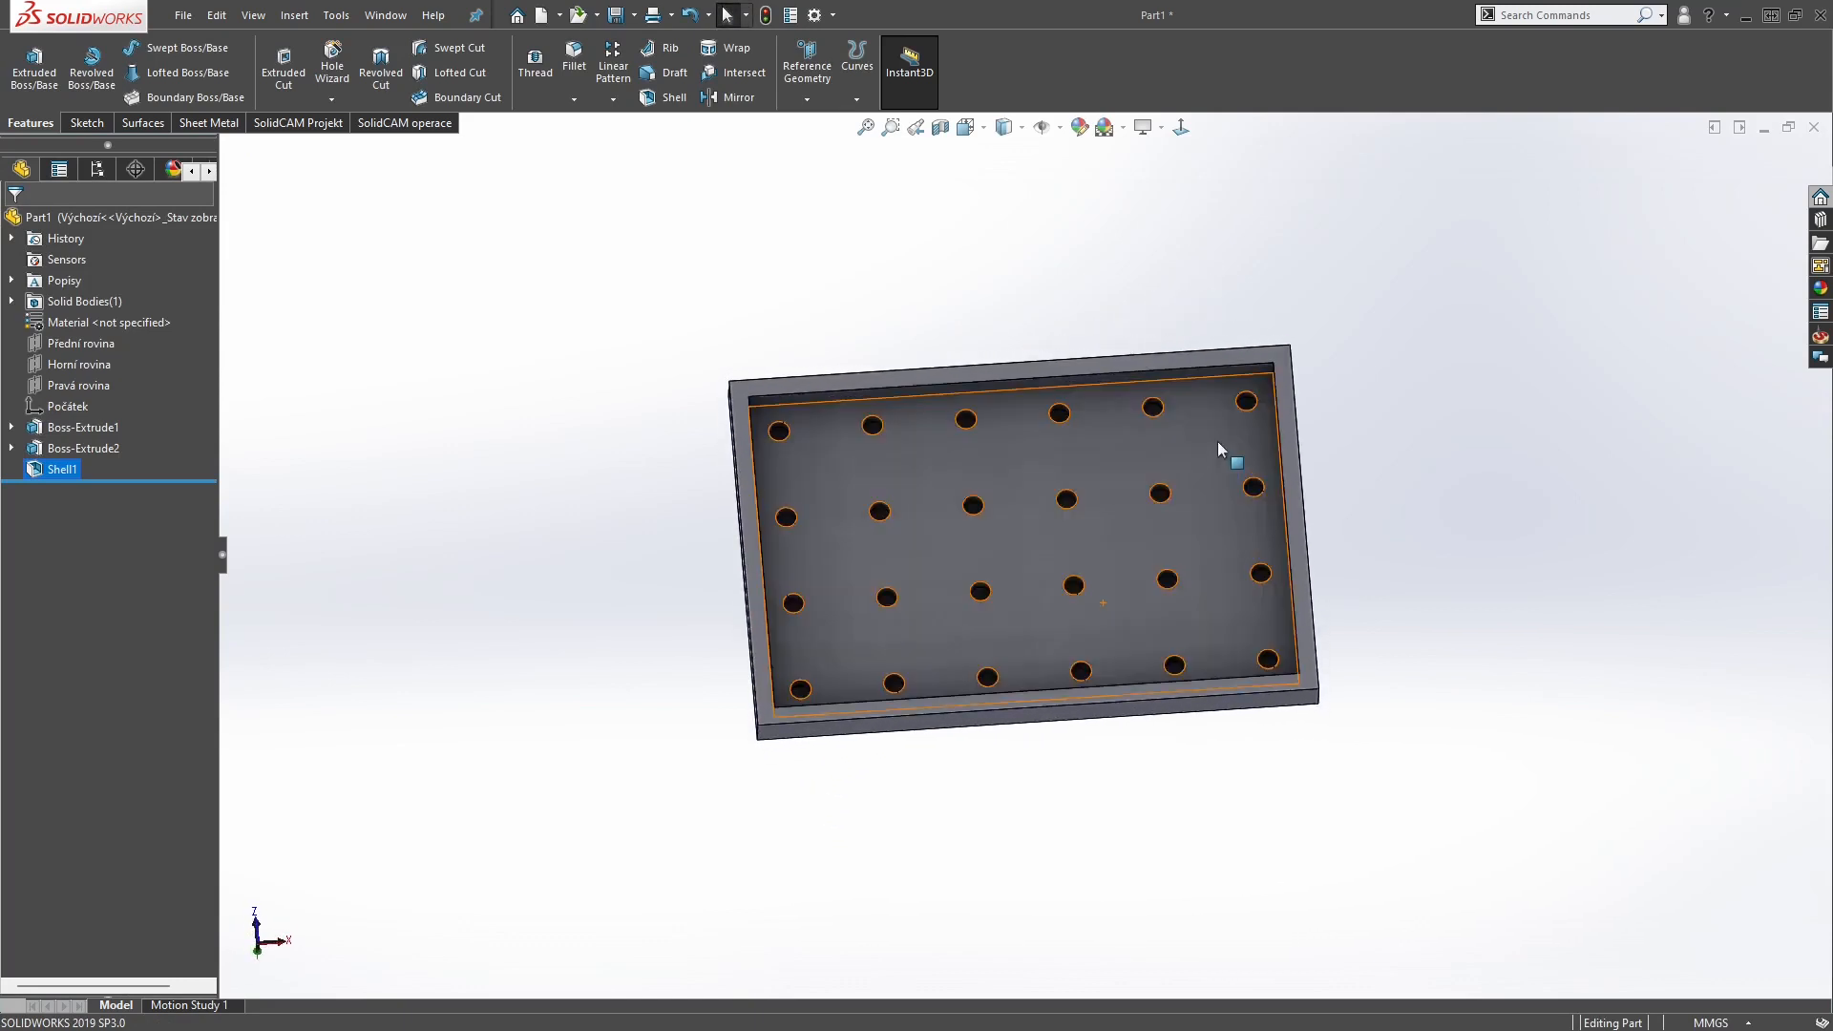
left_click(1218, 442)
left_click(1303, 383)
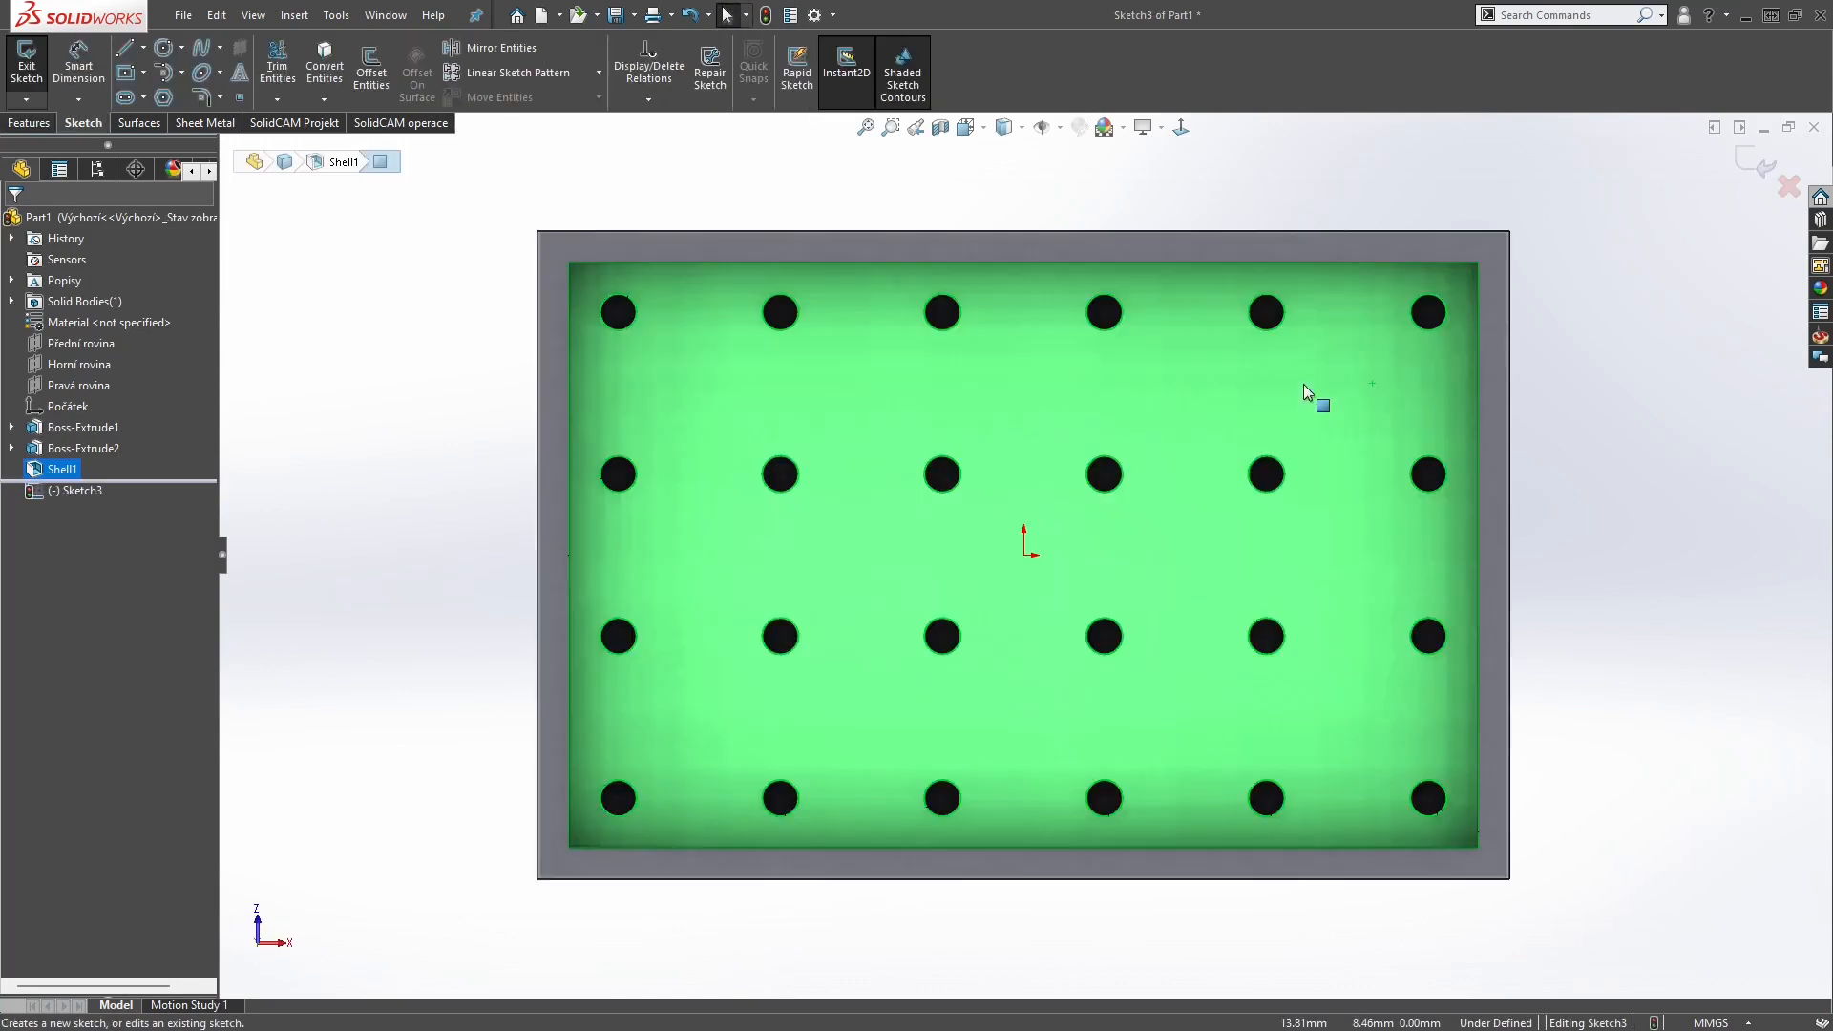
left_click(1353, 385)
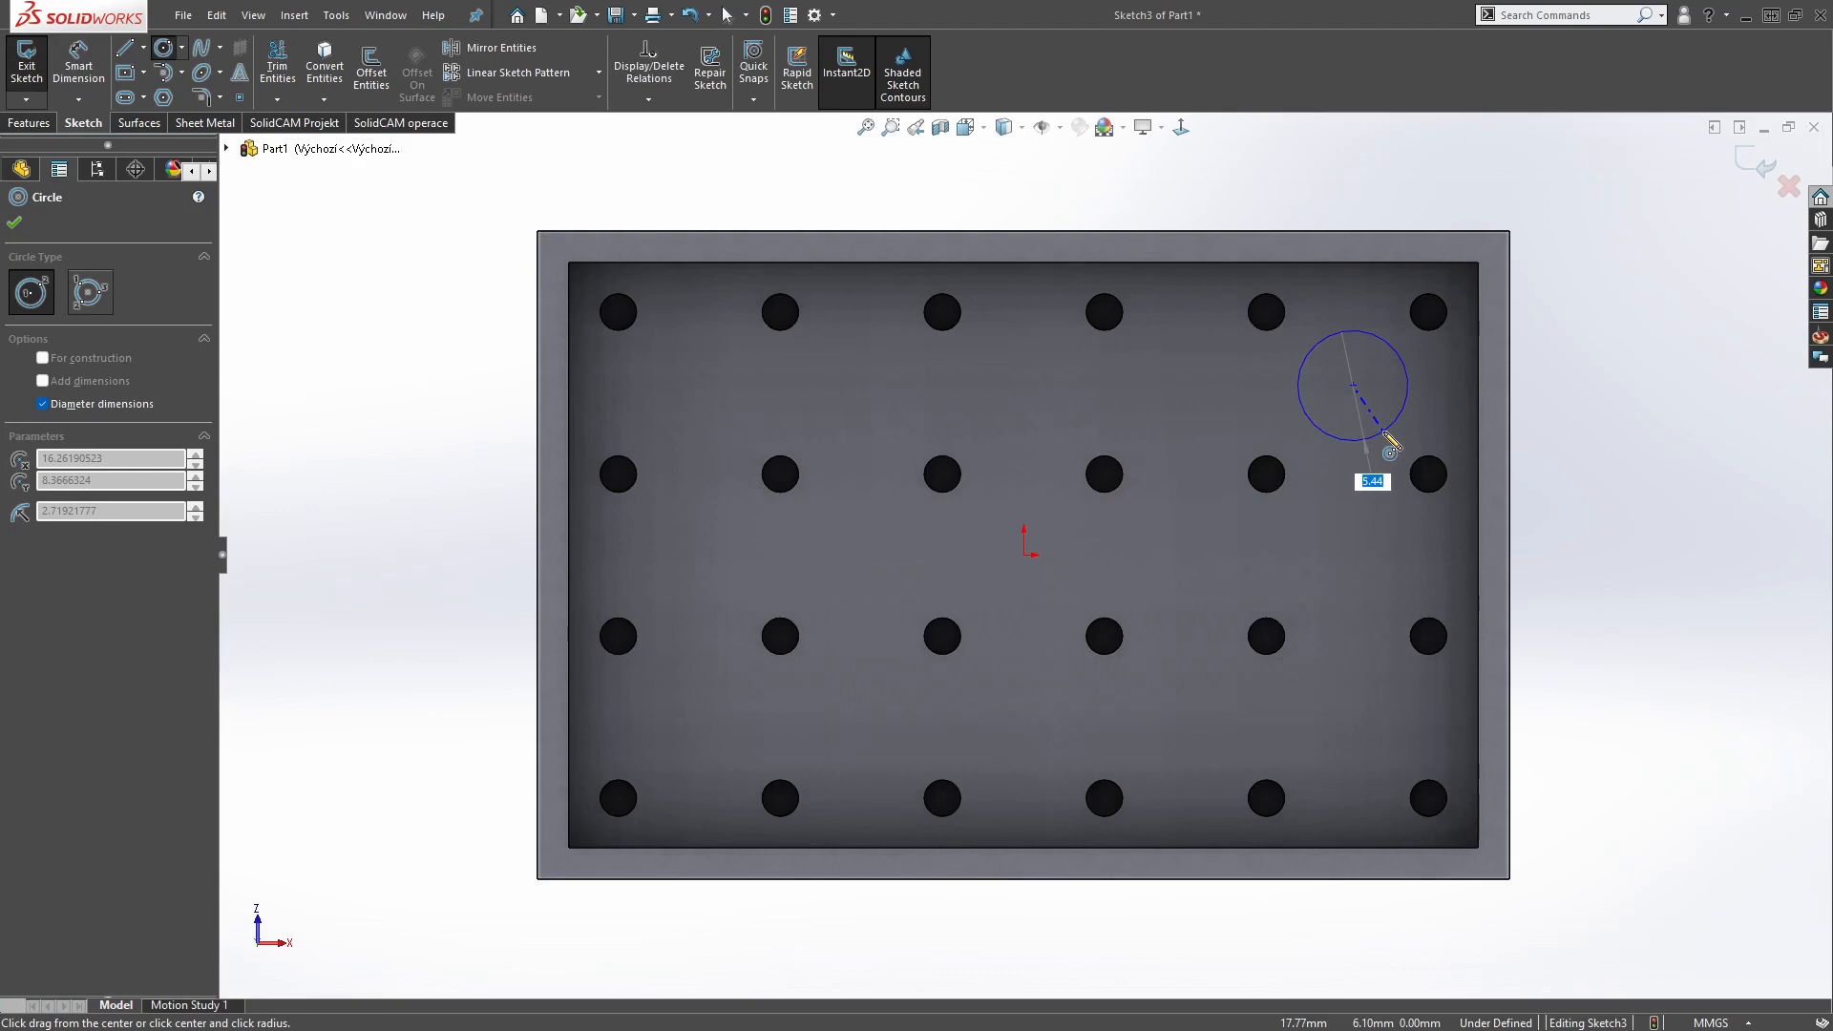
type("5")
key("Return")
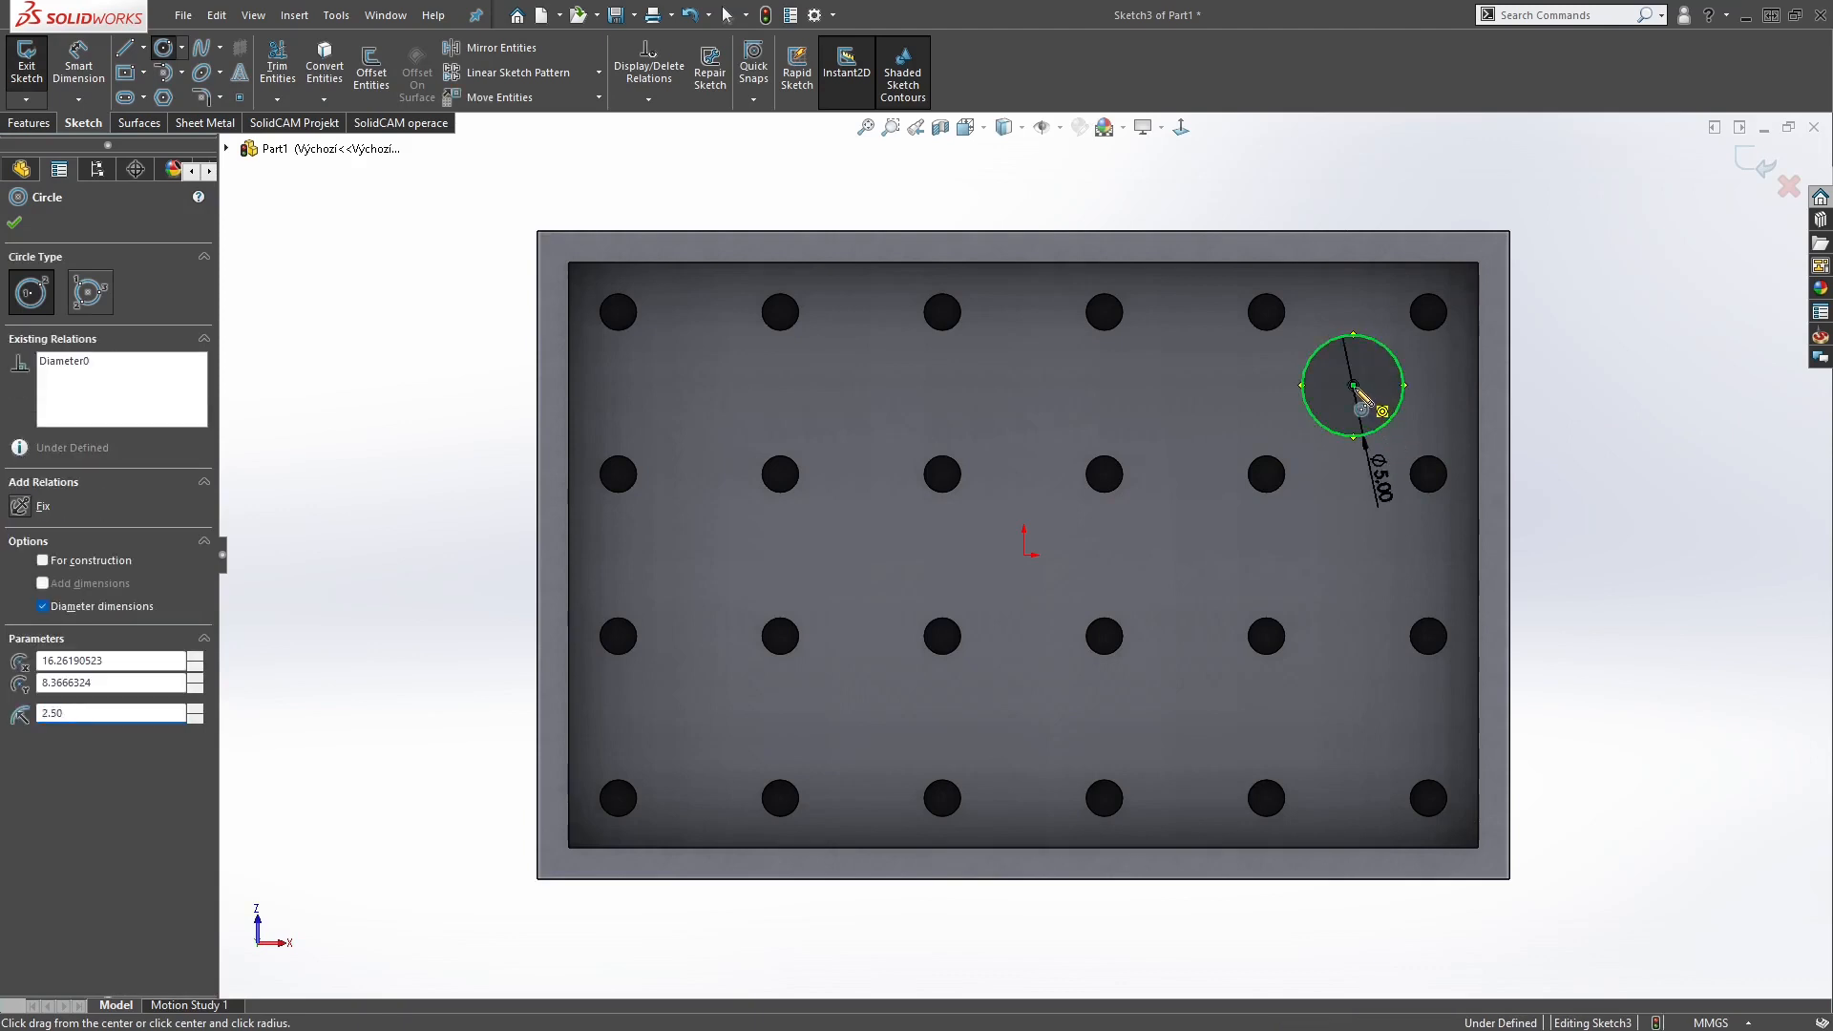
left_click(1354, 387)
type("6.6")
key("Return")
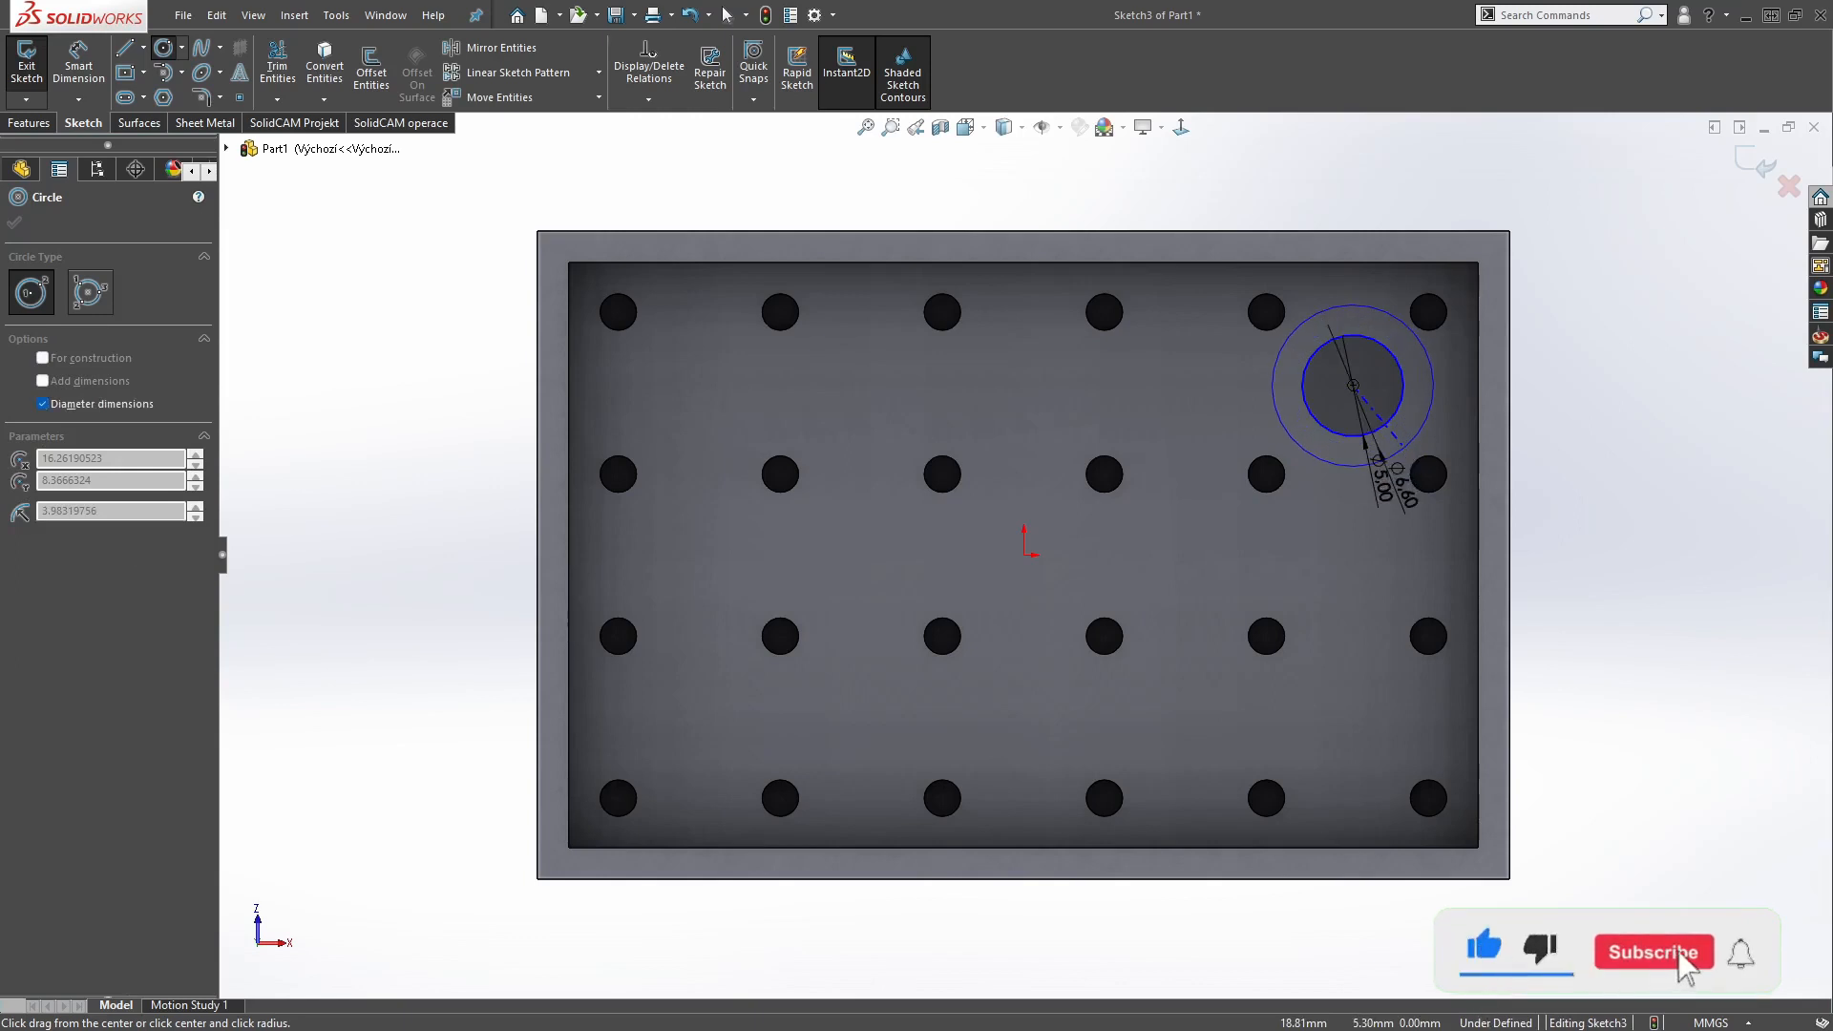
Dimension the concentric circles' centre 8.75 mm from the plate's upper outer edge
right_click_drag(1670, 497, 1649, 384)
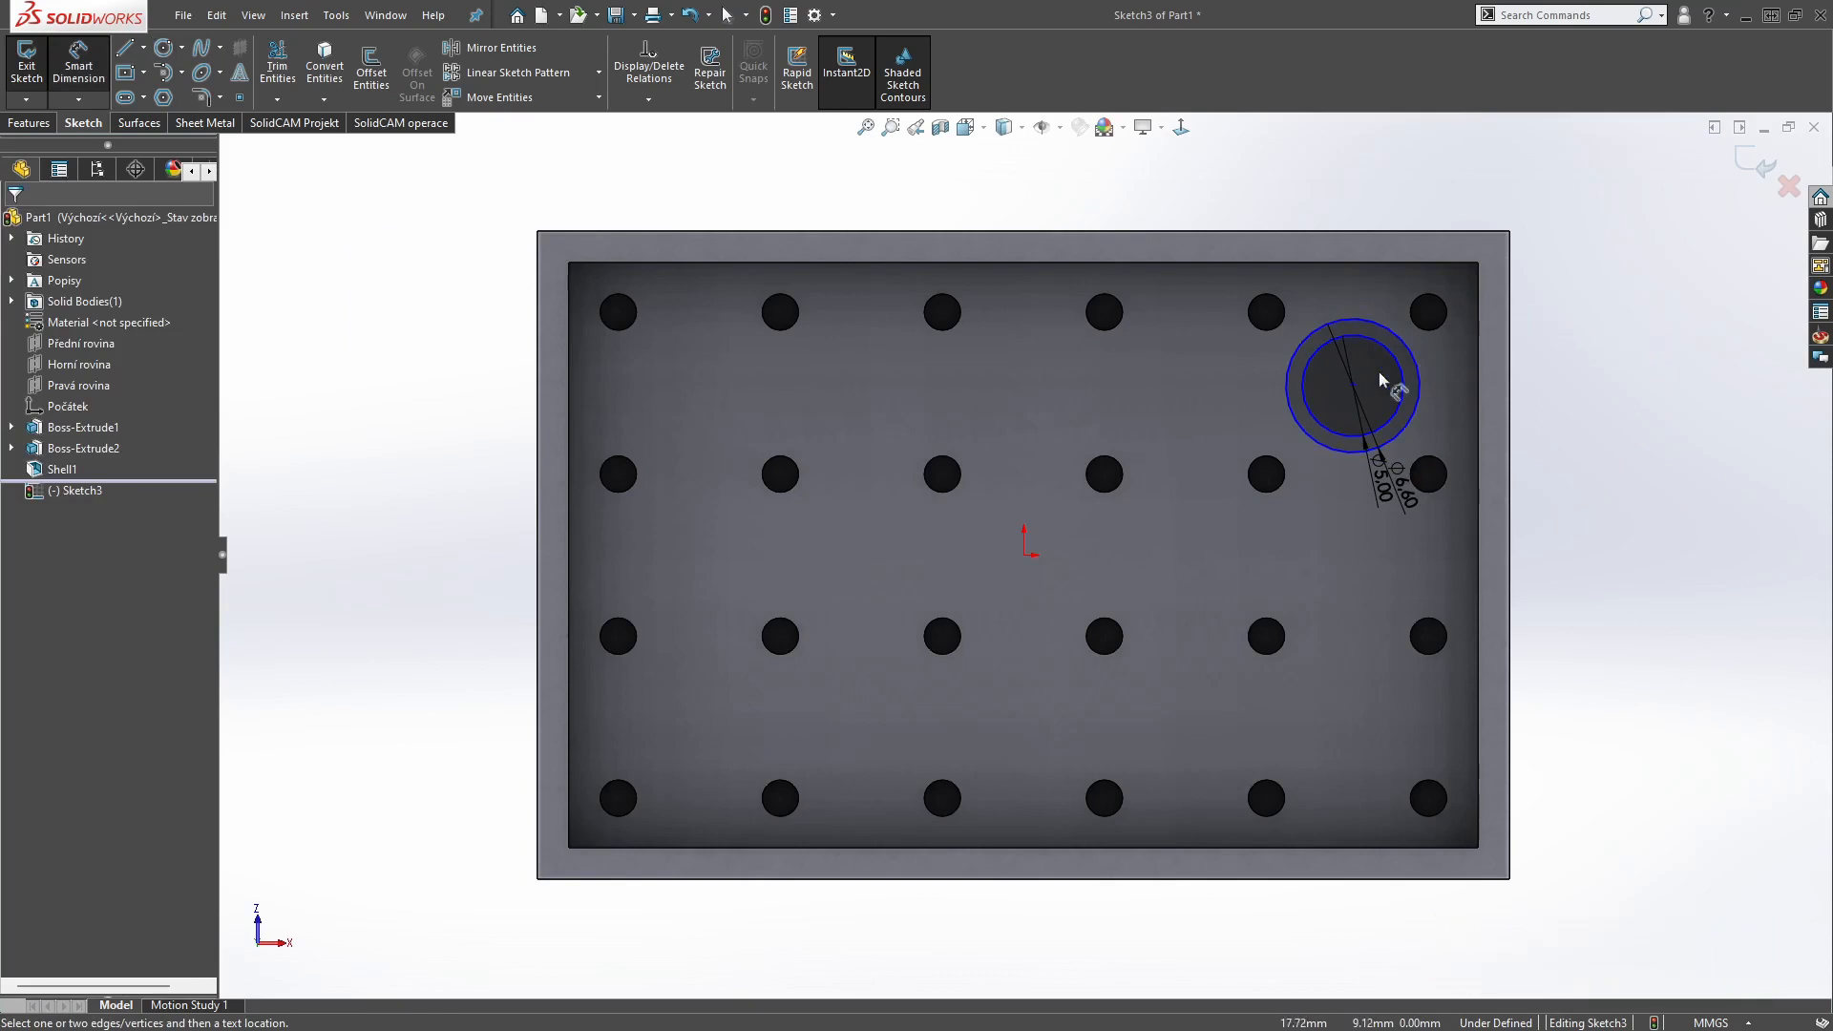
left_click(1354, 386)
left_click(1390, 231)
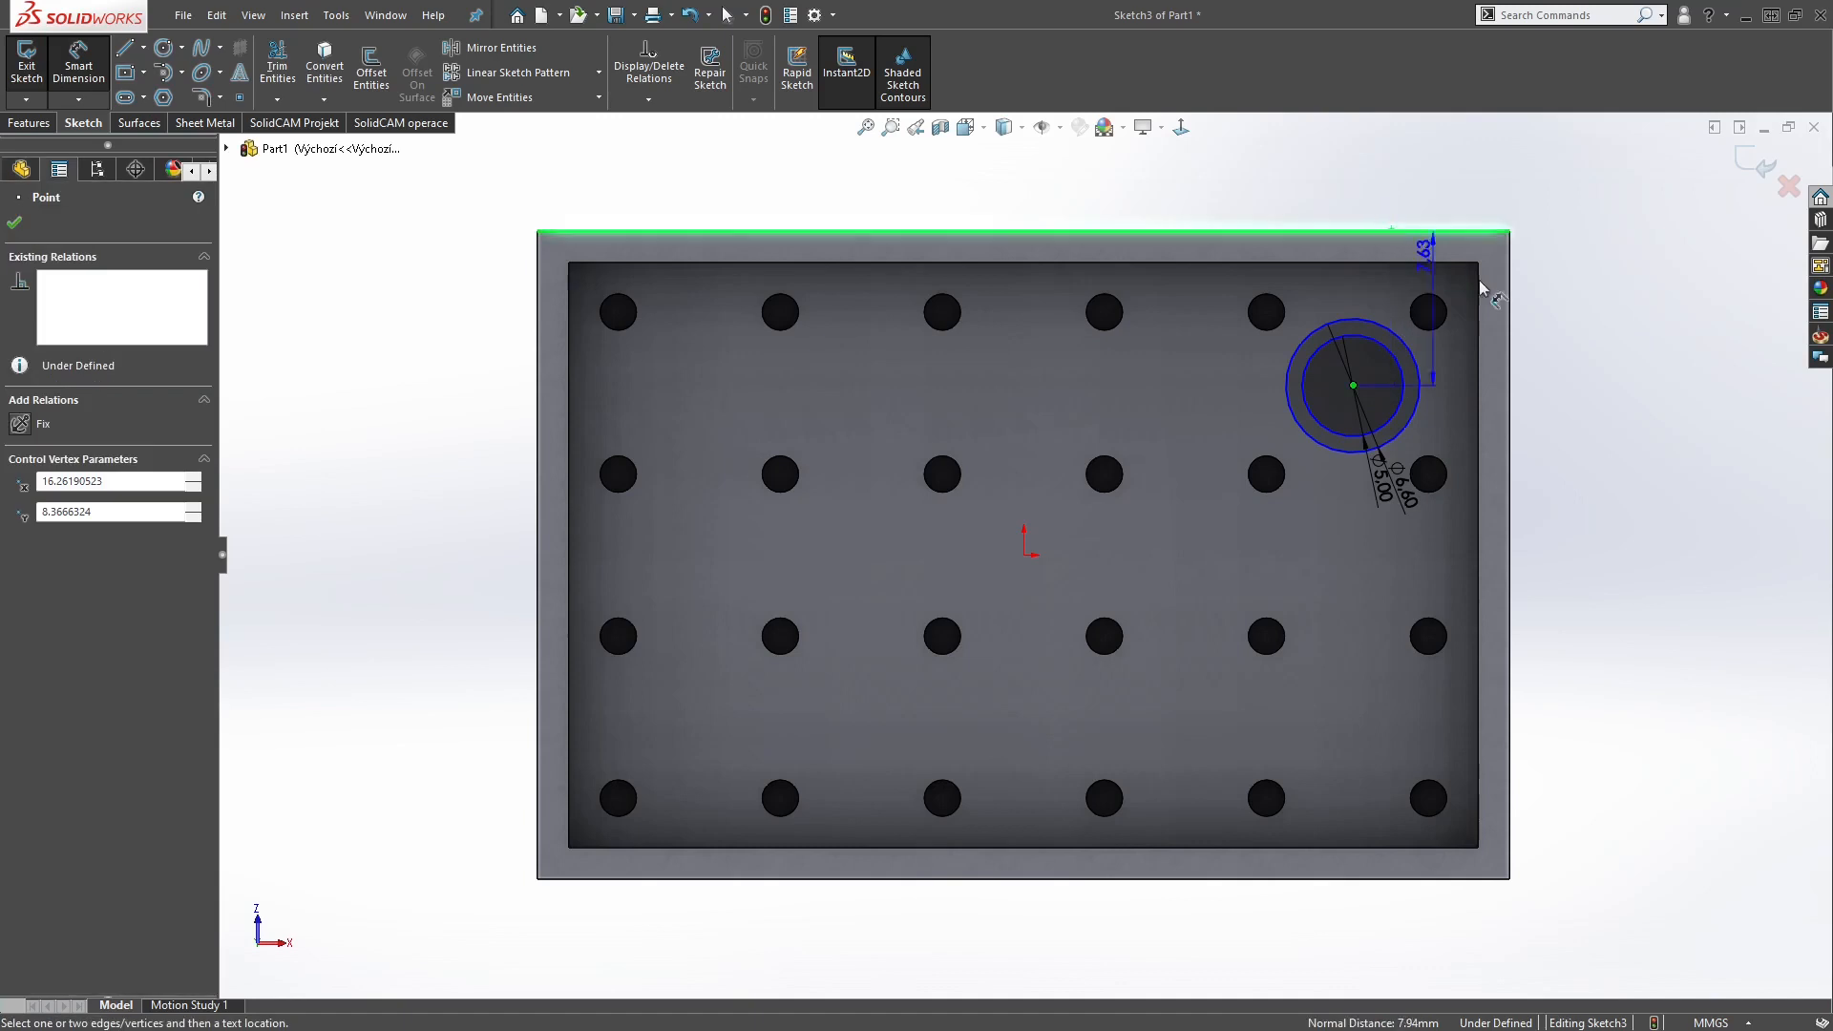
left_click(1594, 329)
type("8.75")
key("Return")
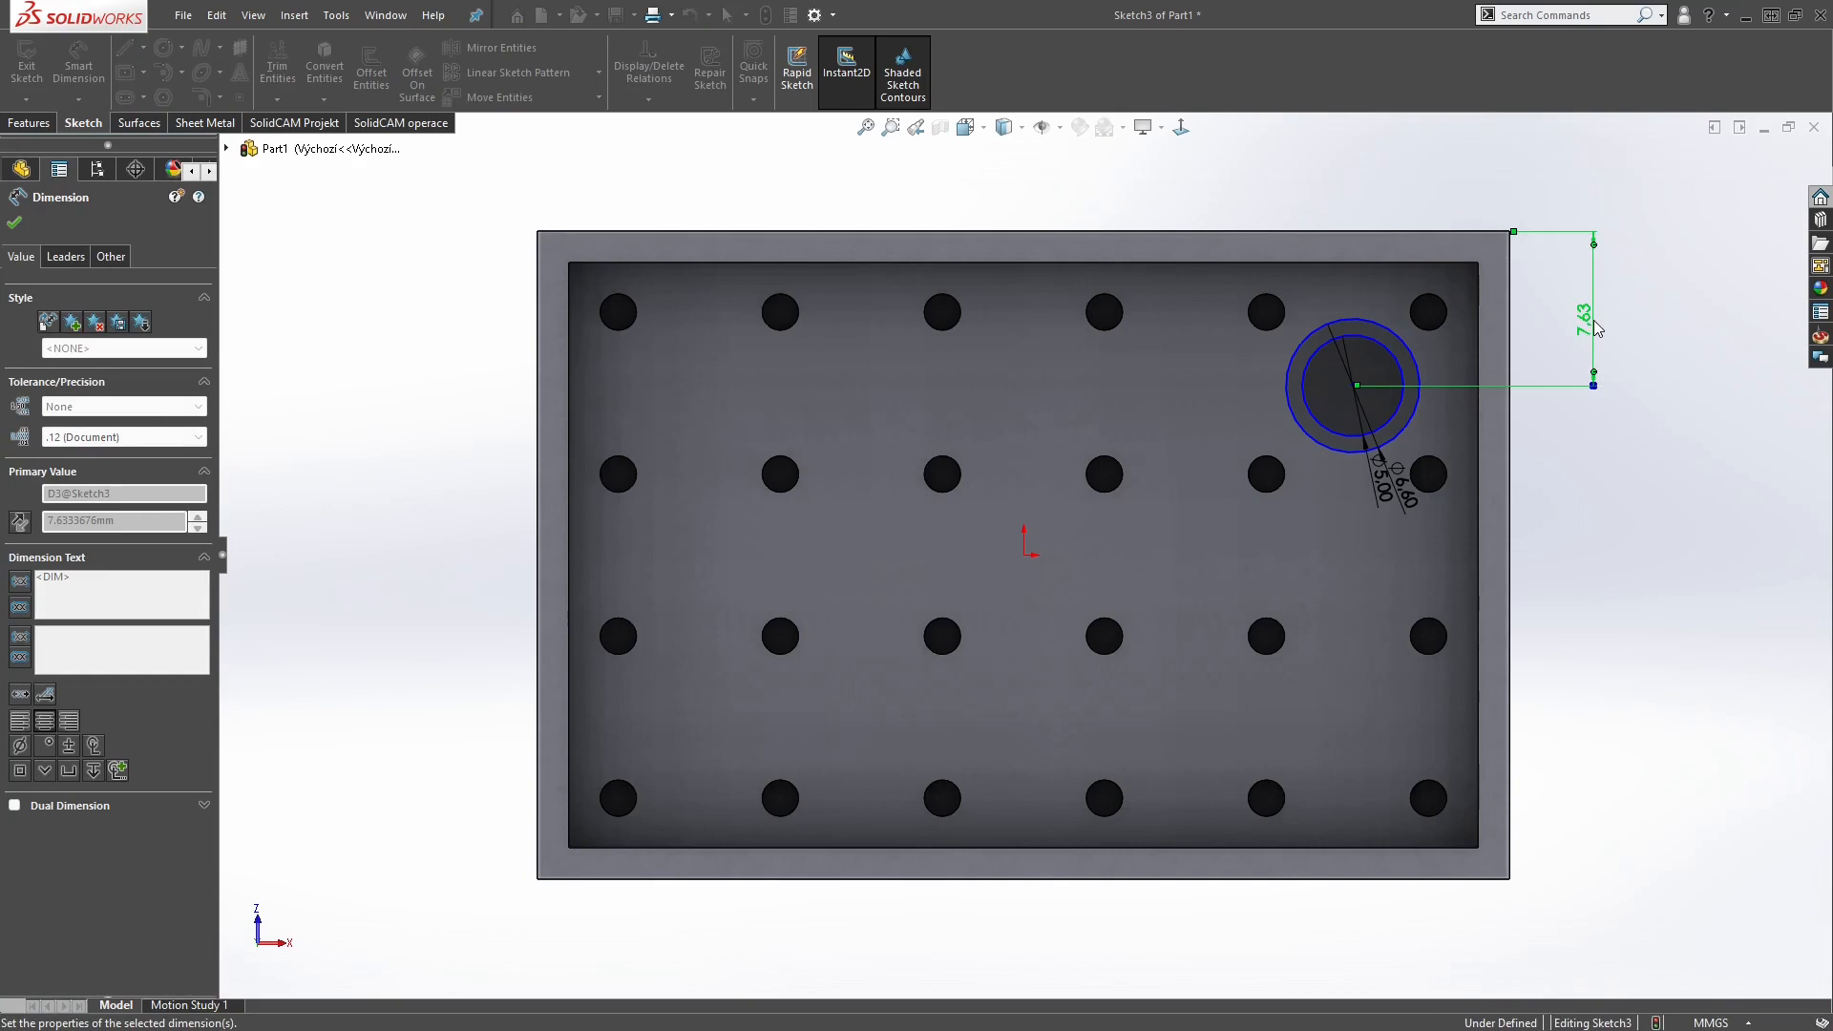
Dimension the concentric circles' centre 8 mm from the plate's right outer edge
left_click(1353, 410)
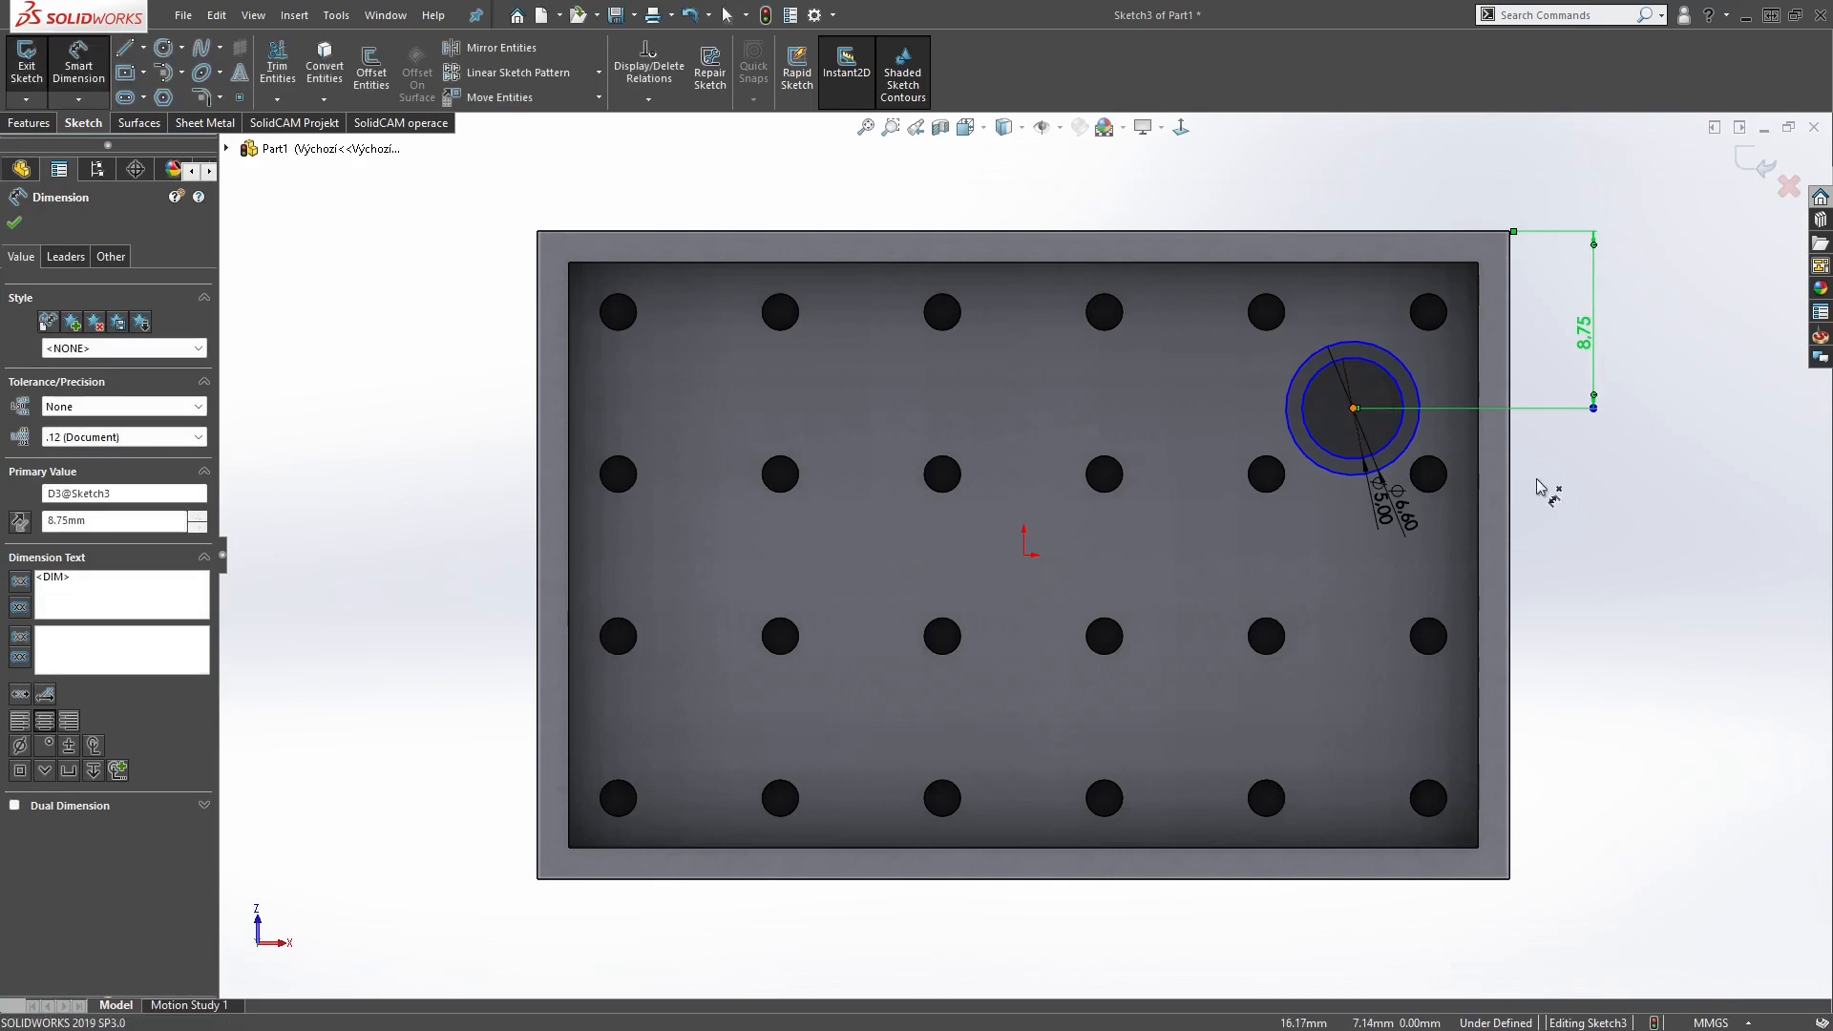
left_click(1510, 420)
left_click(1407, 194)
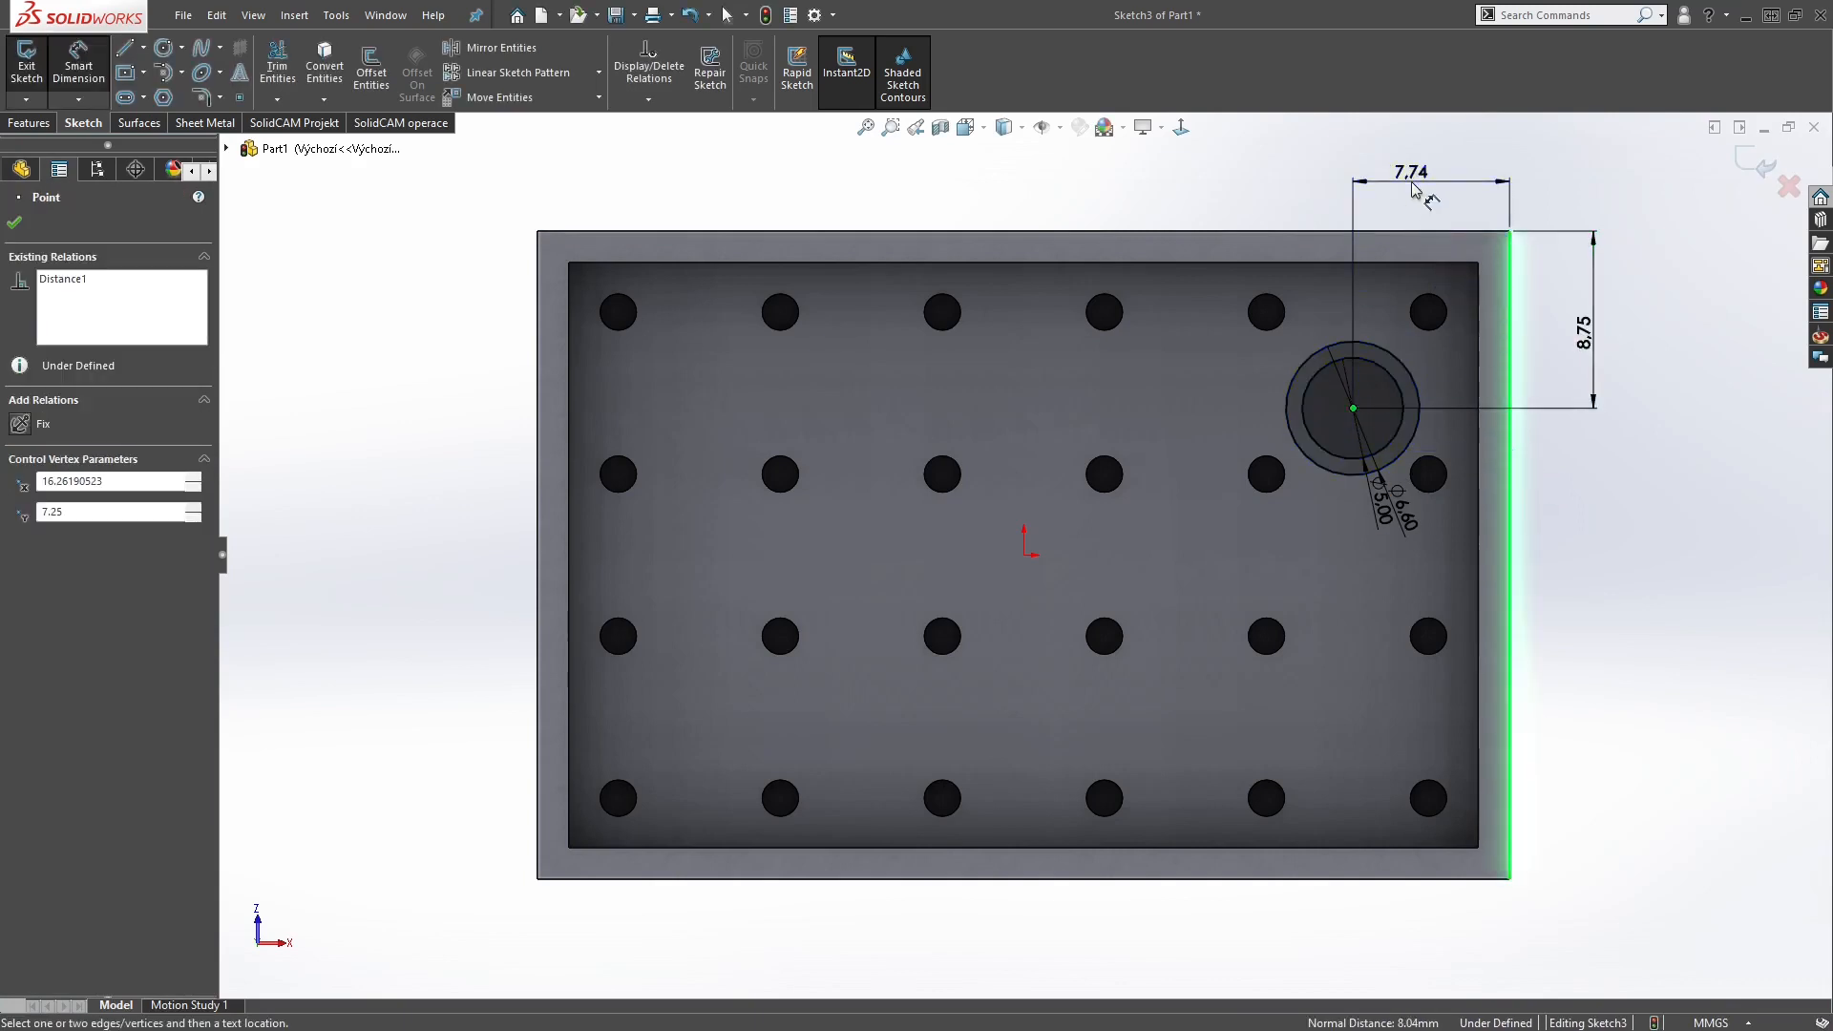
type("8")
key("Return")
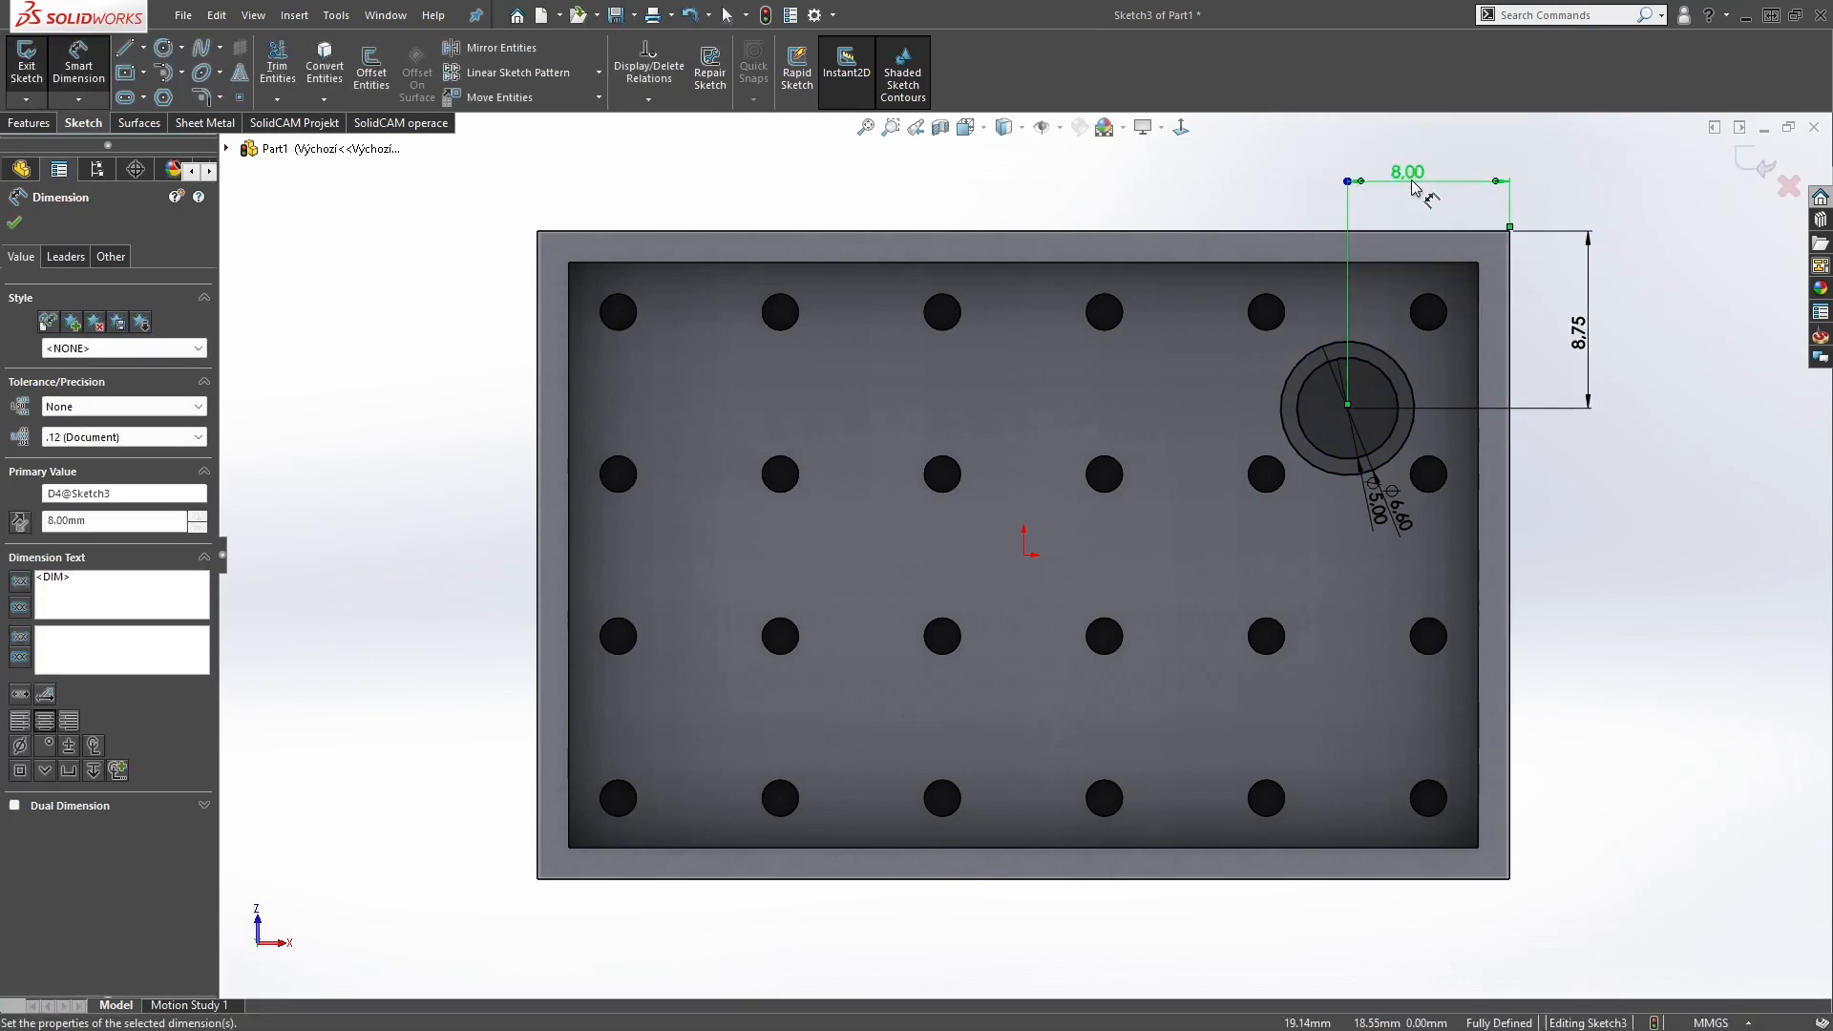
Set up a linear sketch pattern of both circles along the plate's upper edge, with 8 mm spacing both ways and two instances in the second direction
left_click(522, 72)
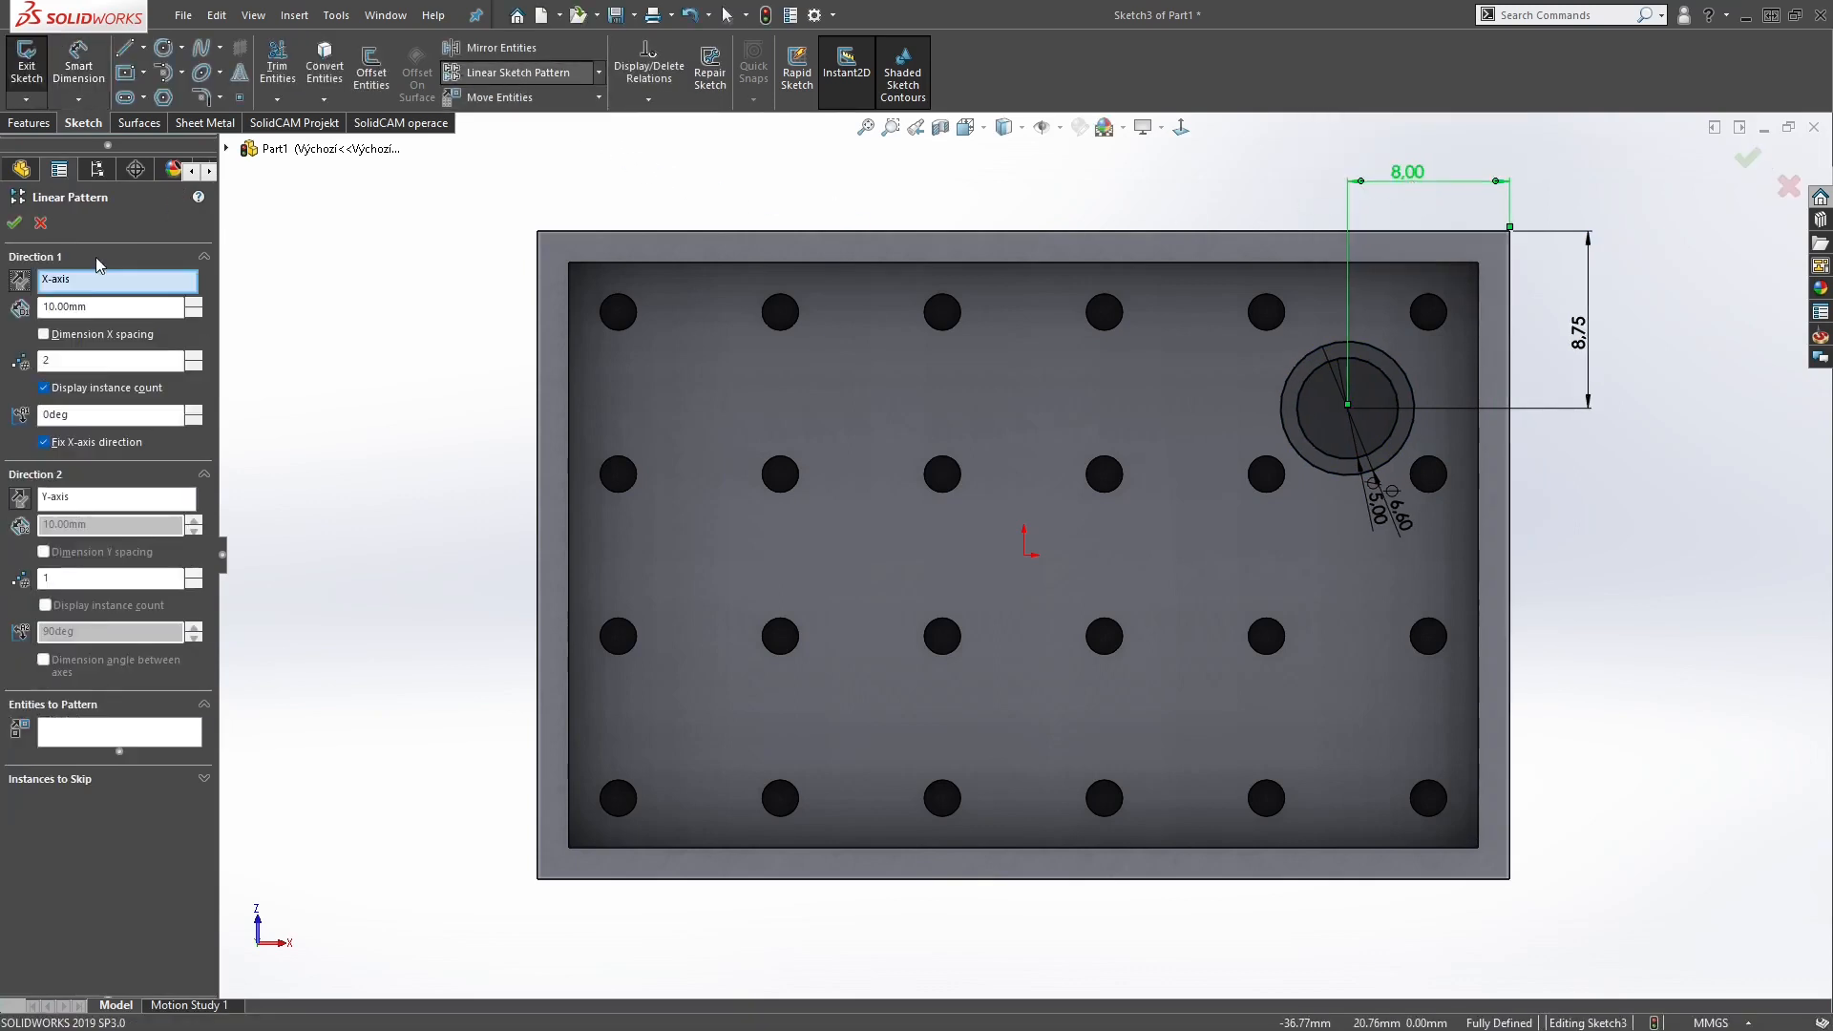
left_click(1068, 232)
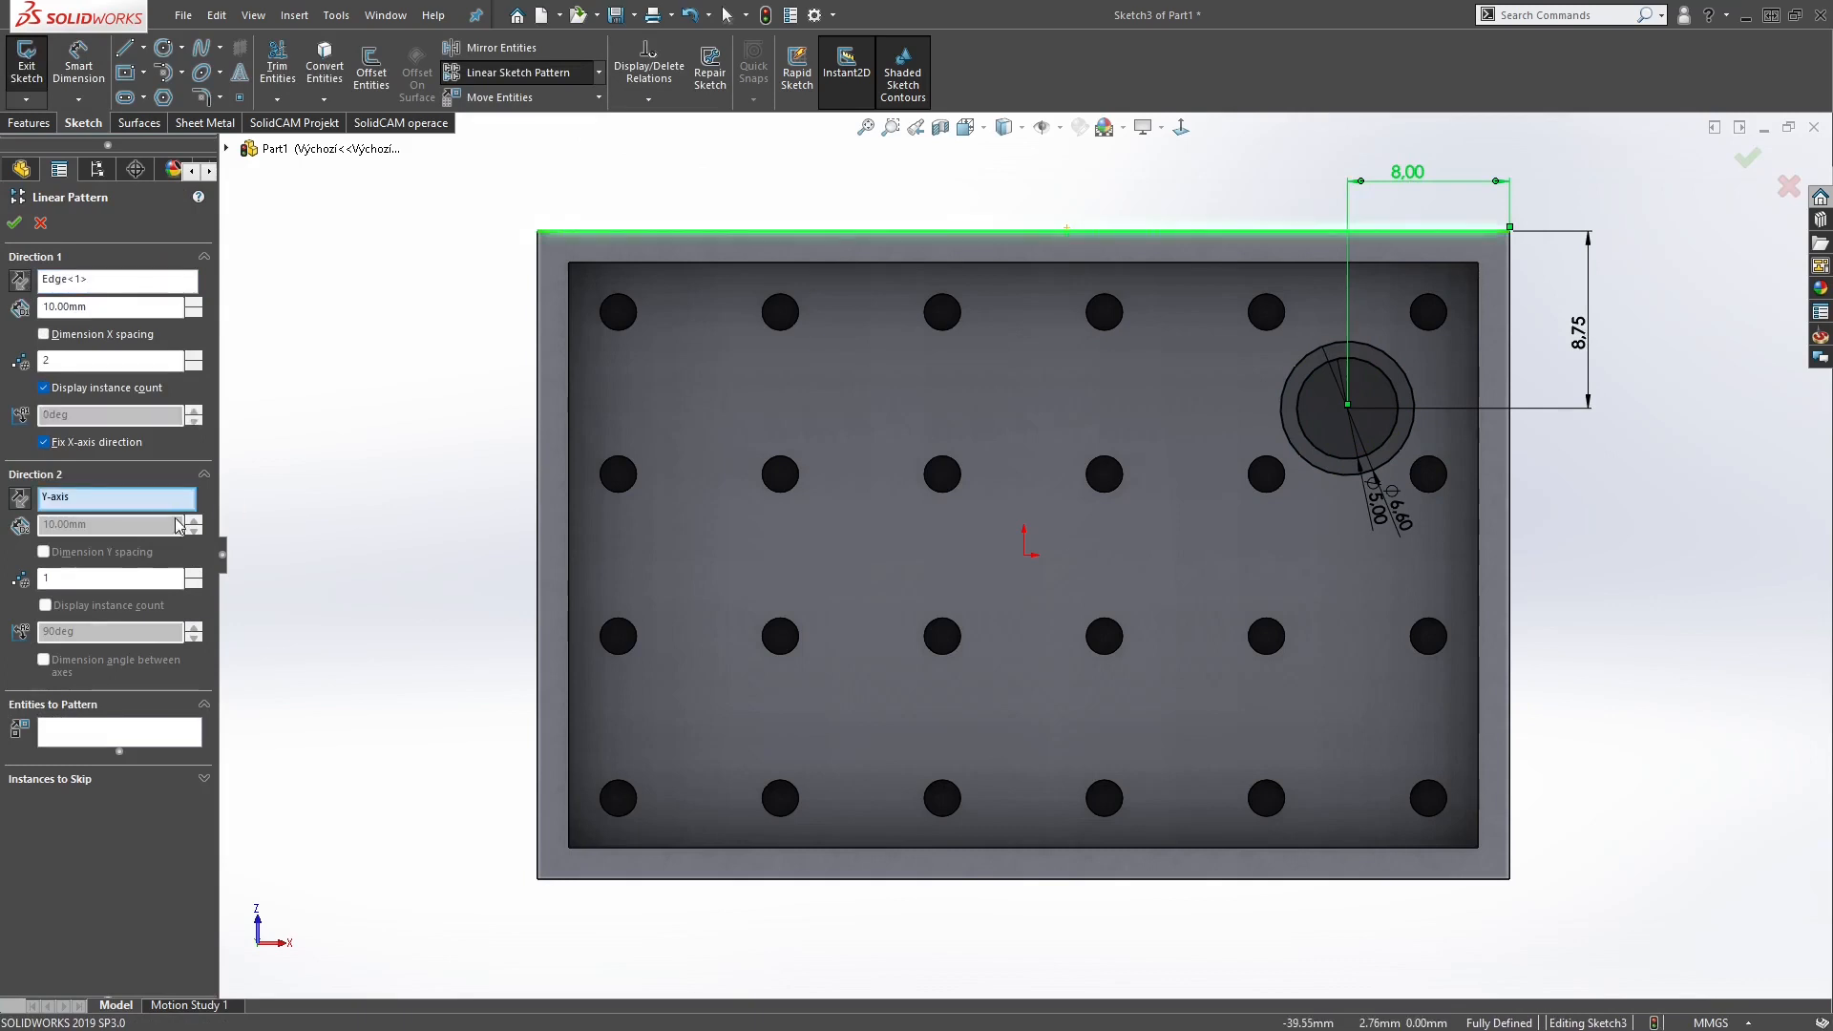
left_click_drag(94, 304, 39, 305)
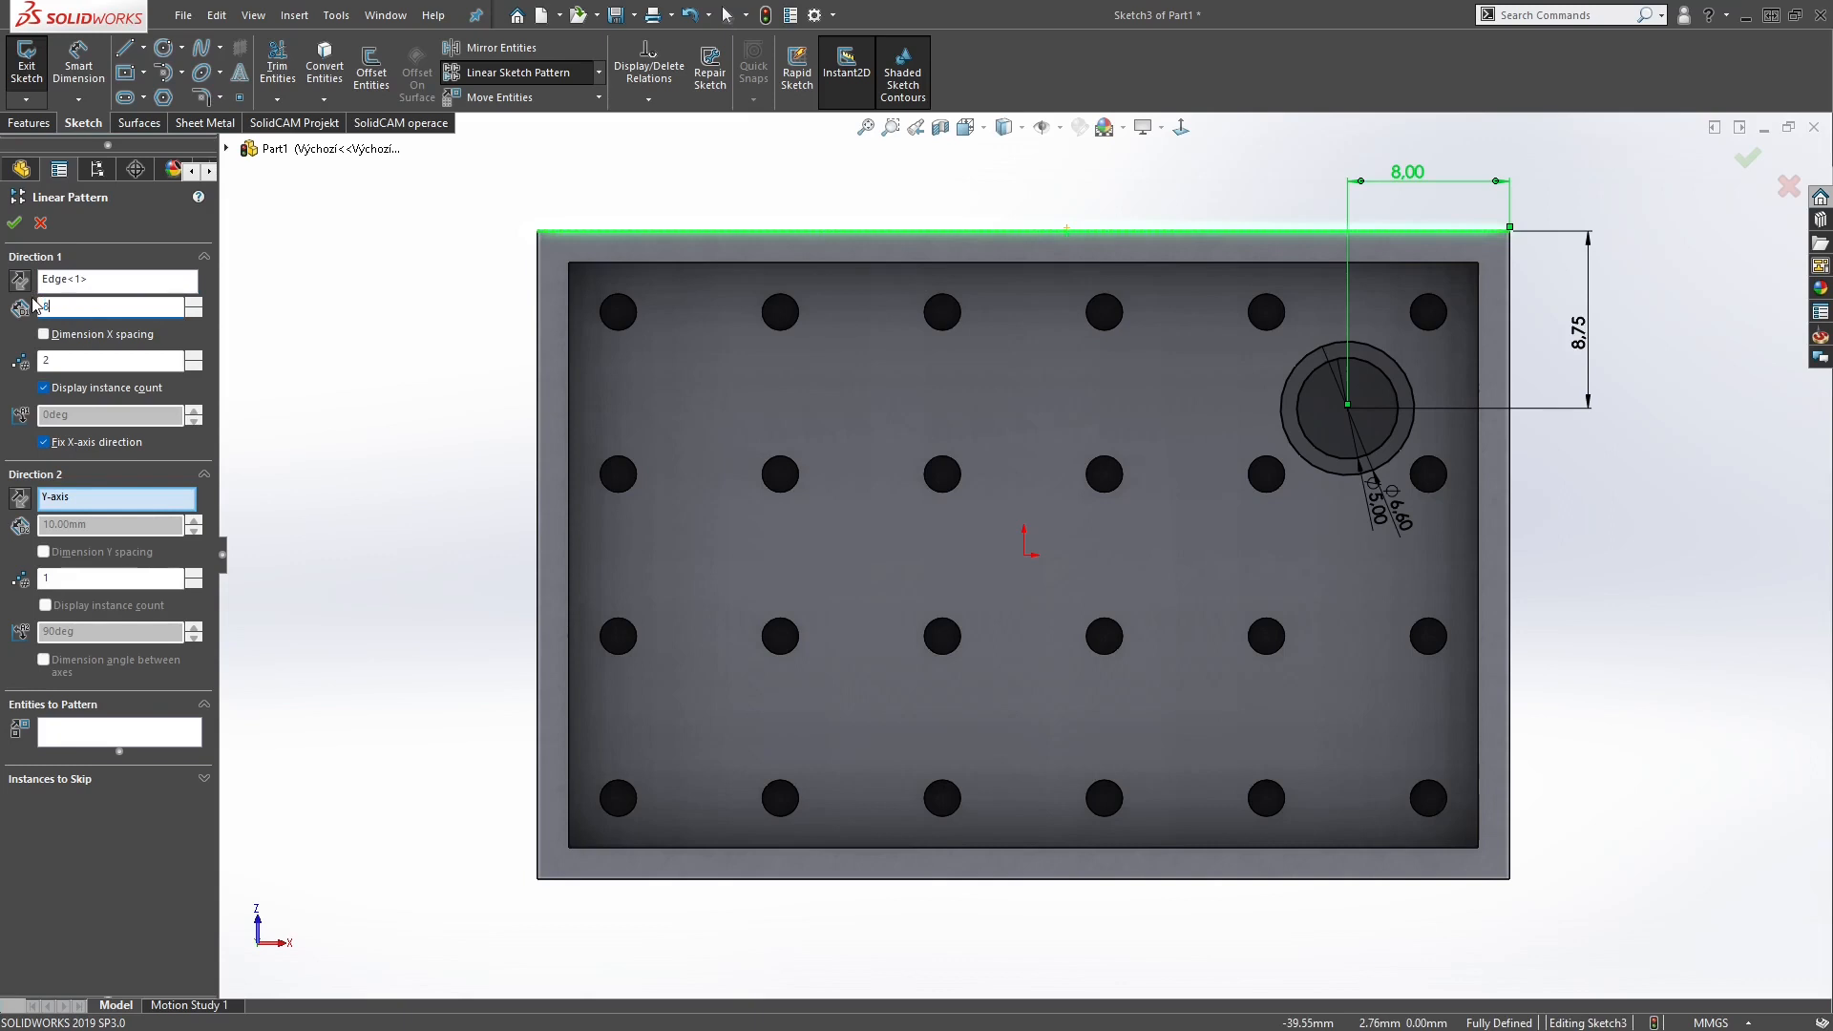
key("Return")
left_click(194, 572)
double_click(95, 525)
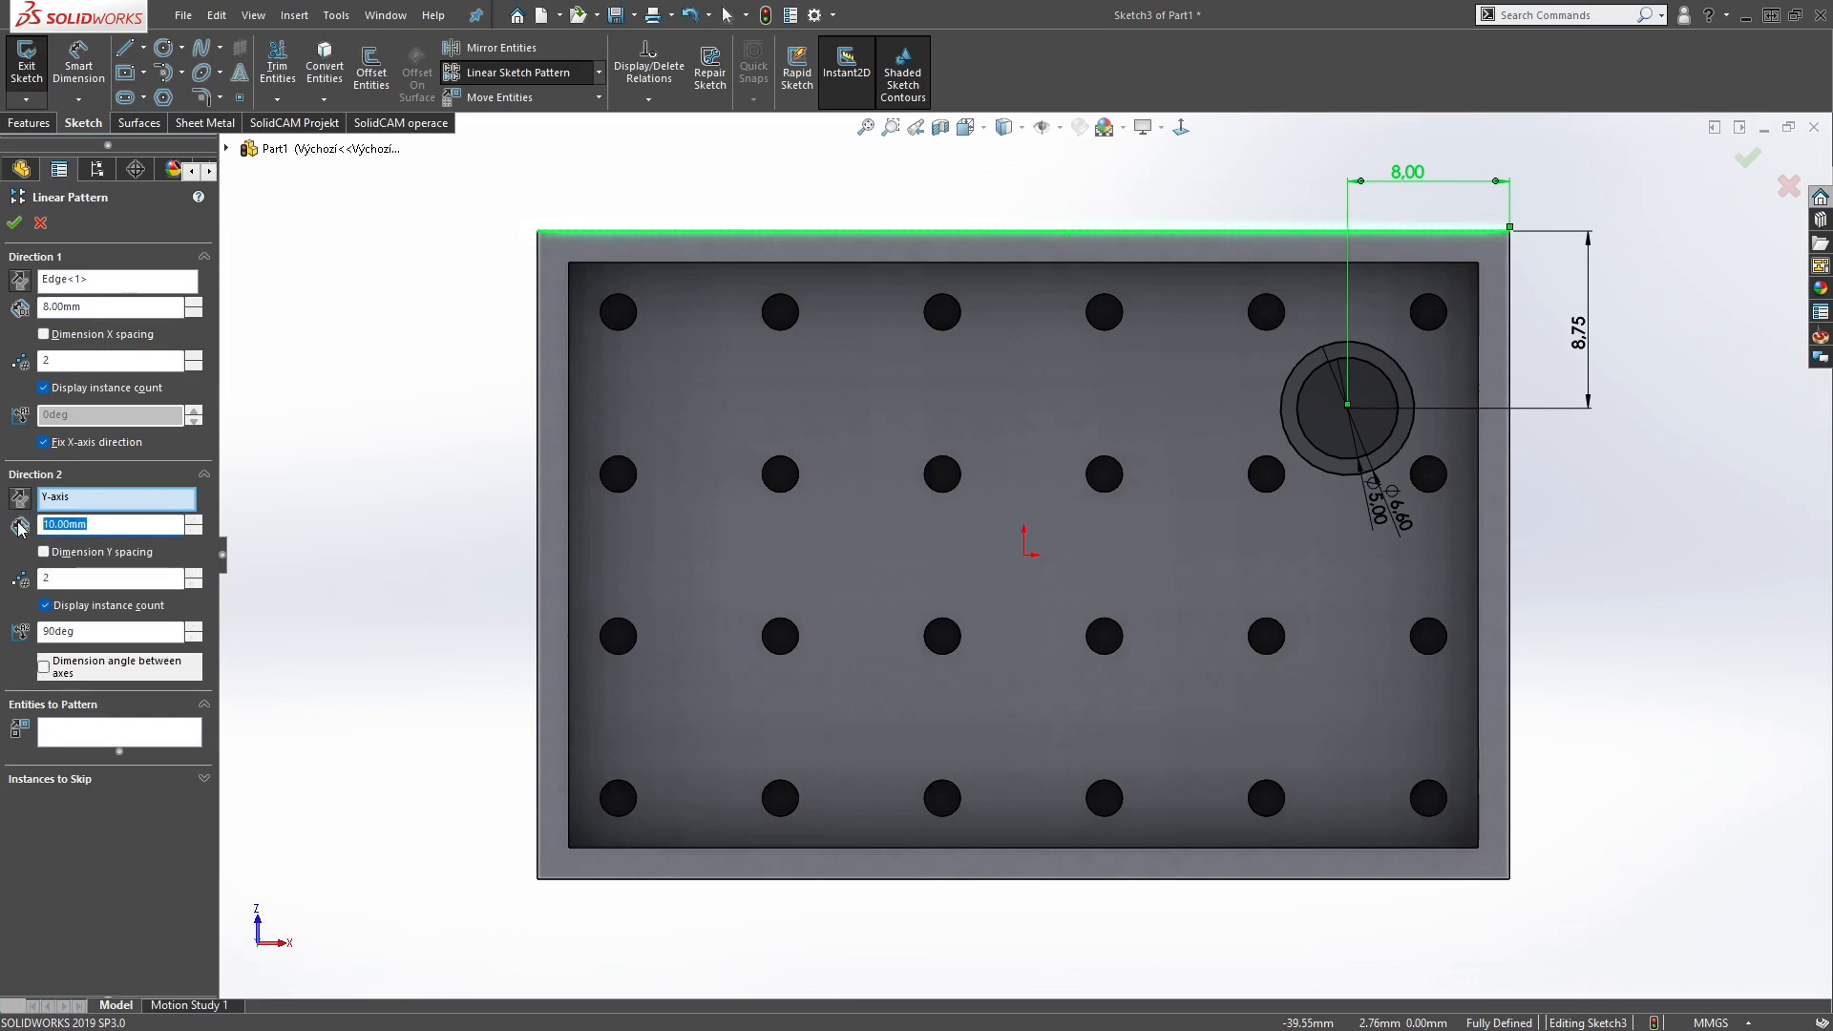
type("8")
left_click(99, 732)
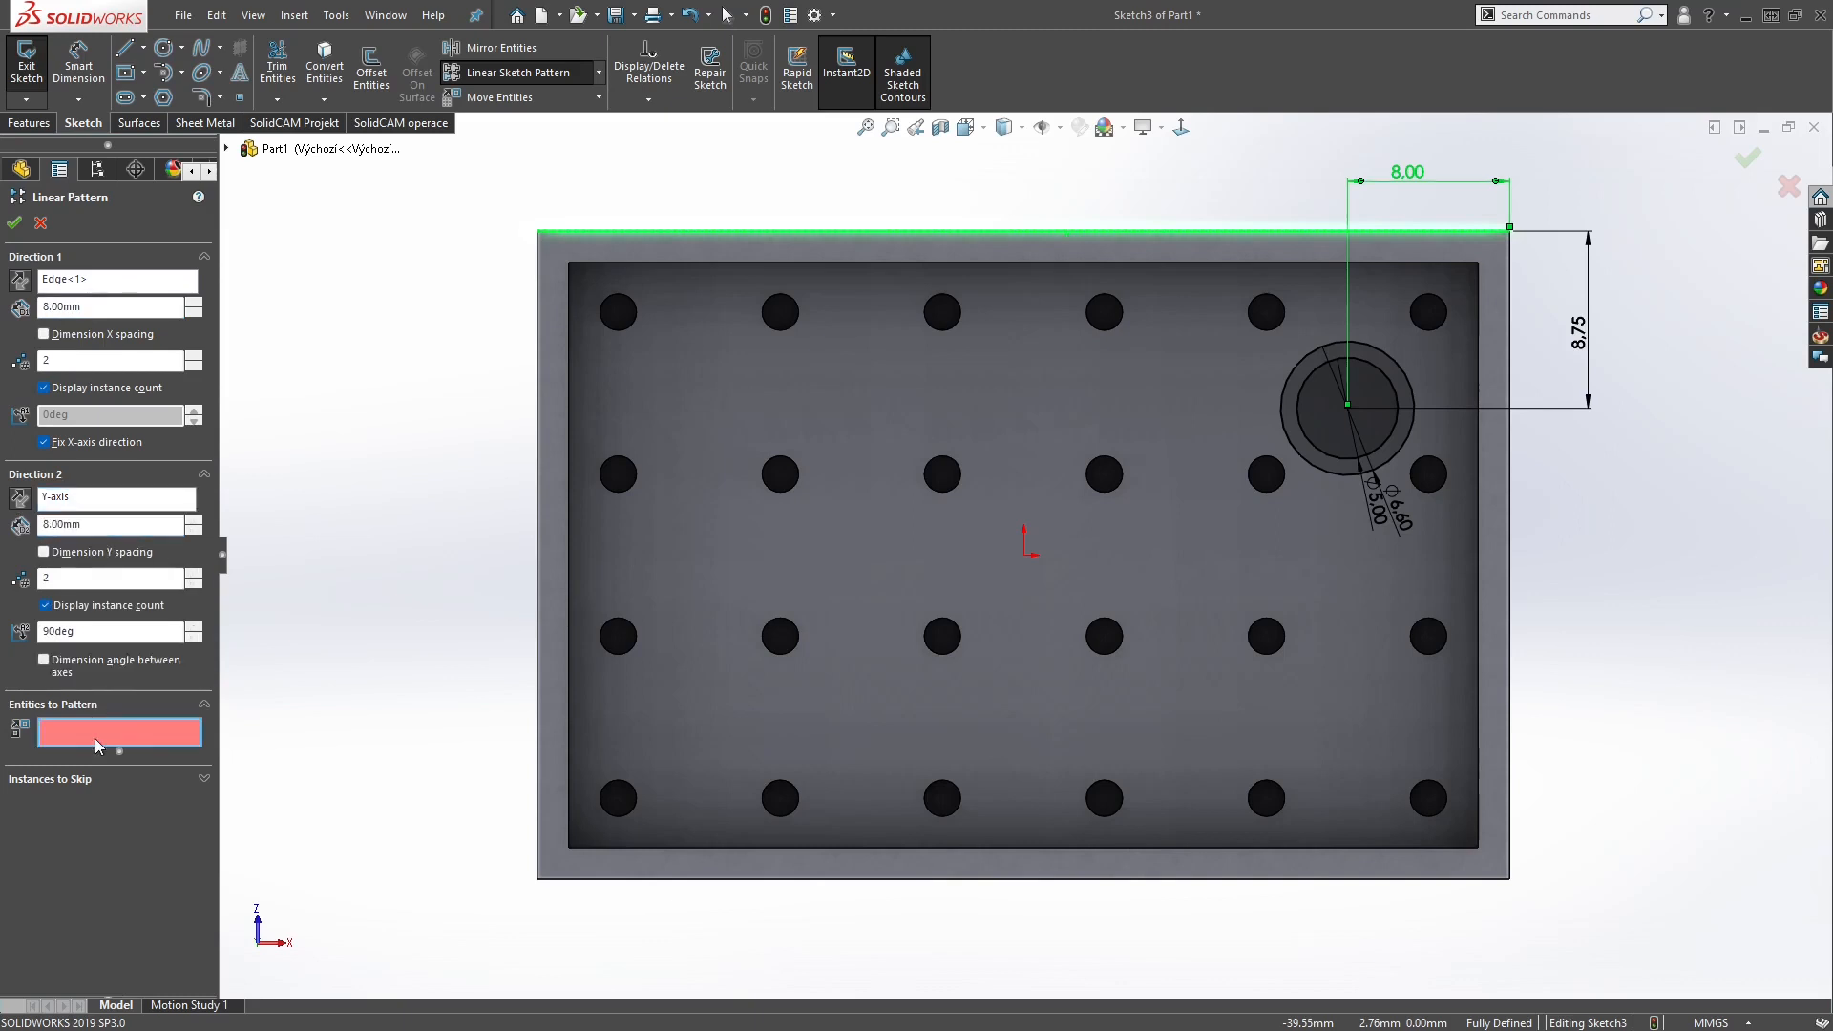
left_click(1404, 455)
left_click(1397, 448)
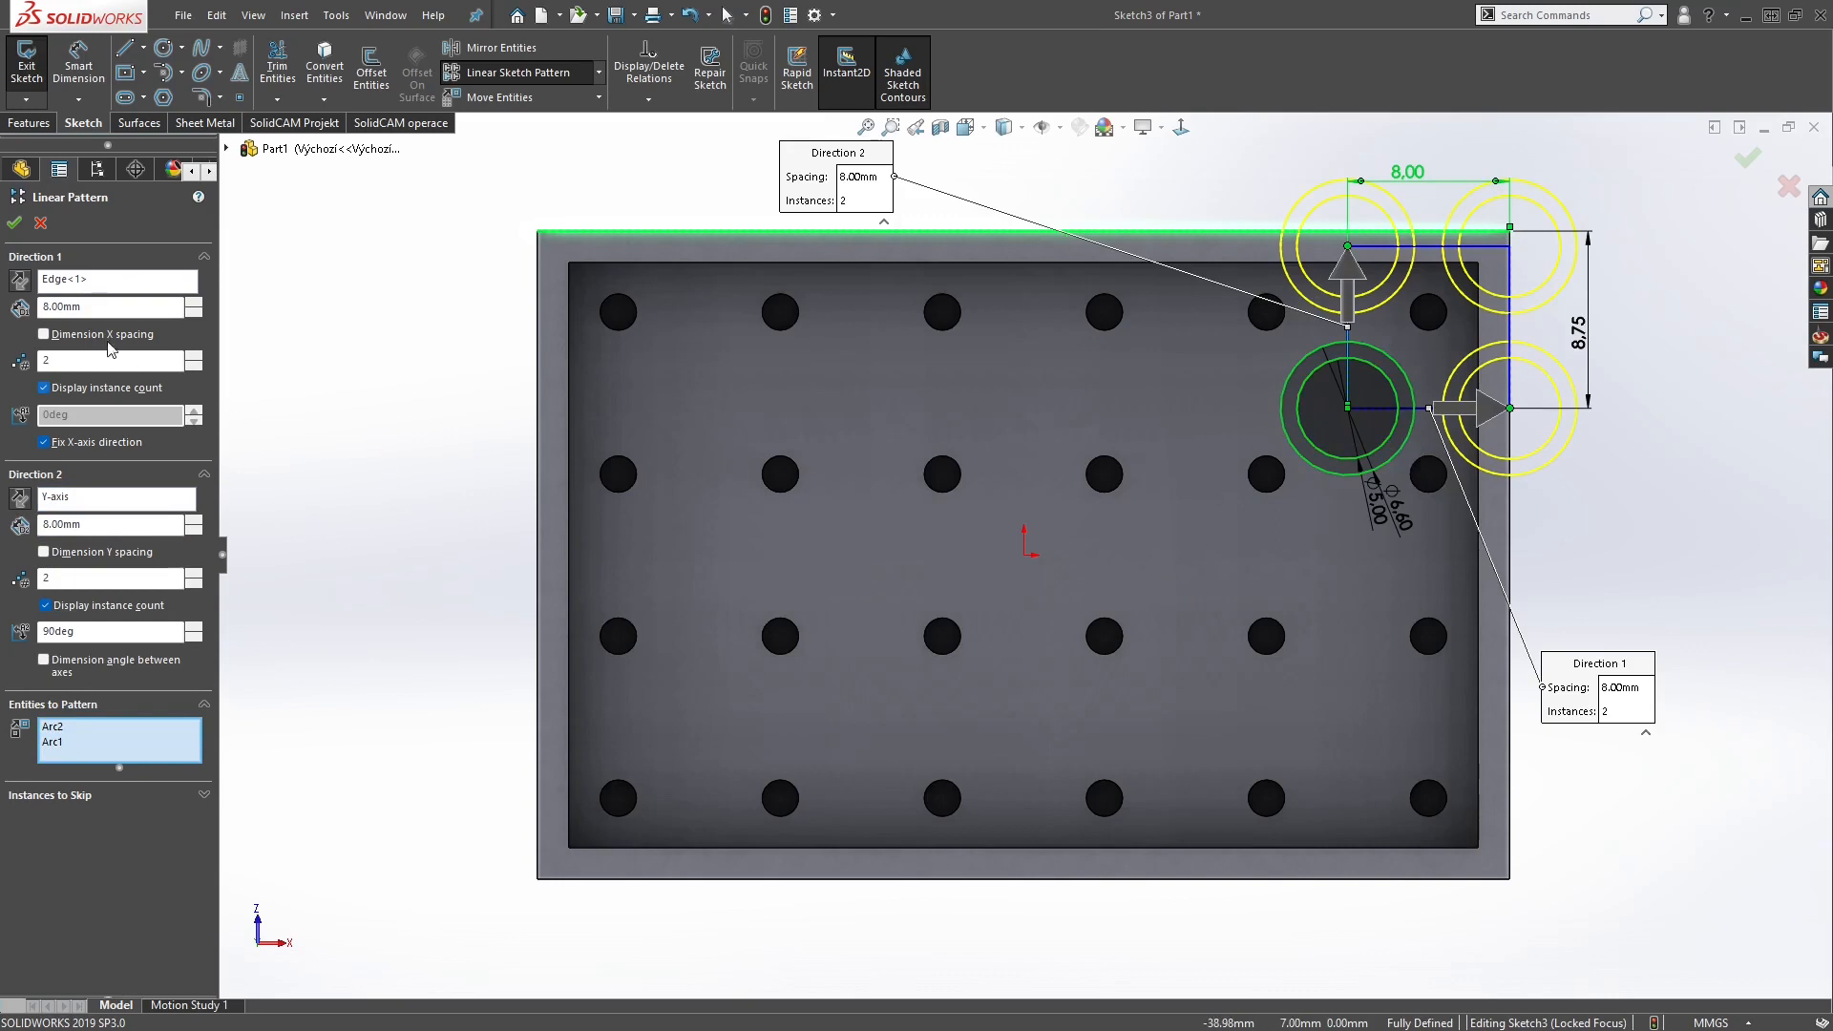
Reverse both pattern directions, apply the pattern with 5 instances in the first and 3 in the second, and close the sketch
left_click(26, 284)
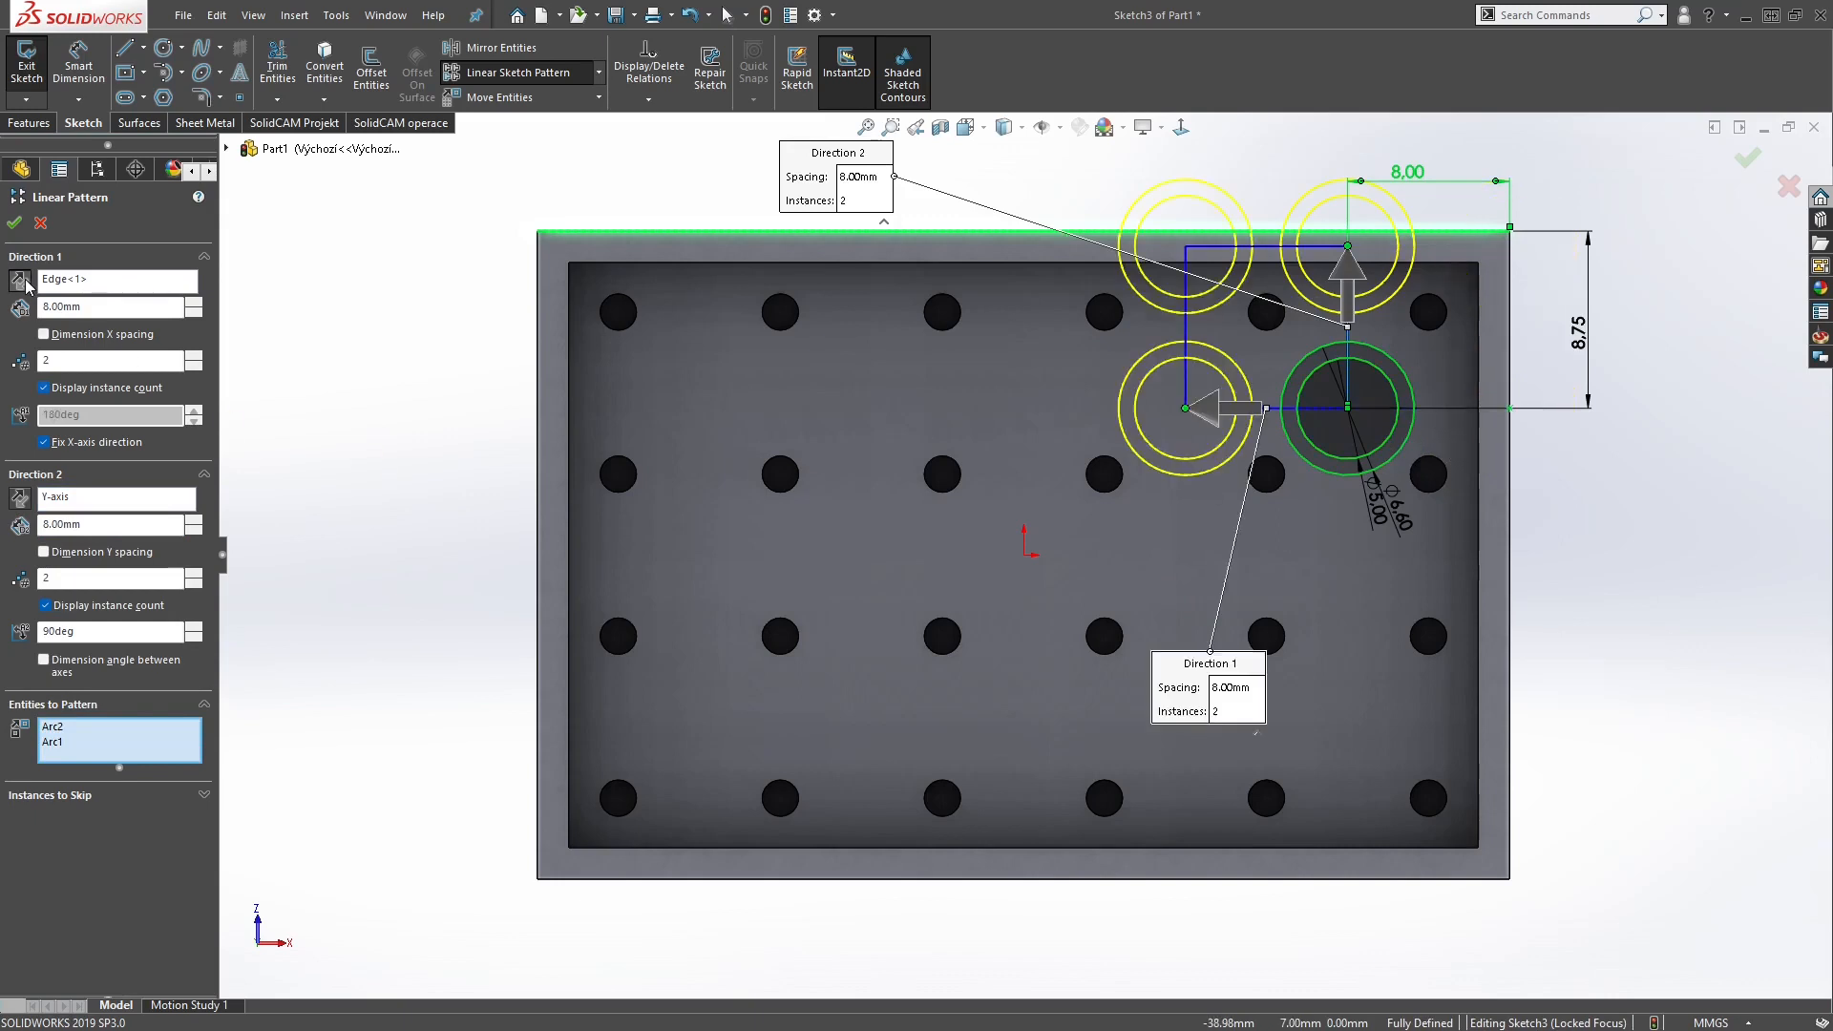
left_click(19, 500)
left_click(194, 355)
left_click(194, 356)
left_click(195, 573)
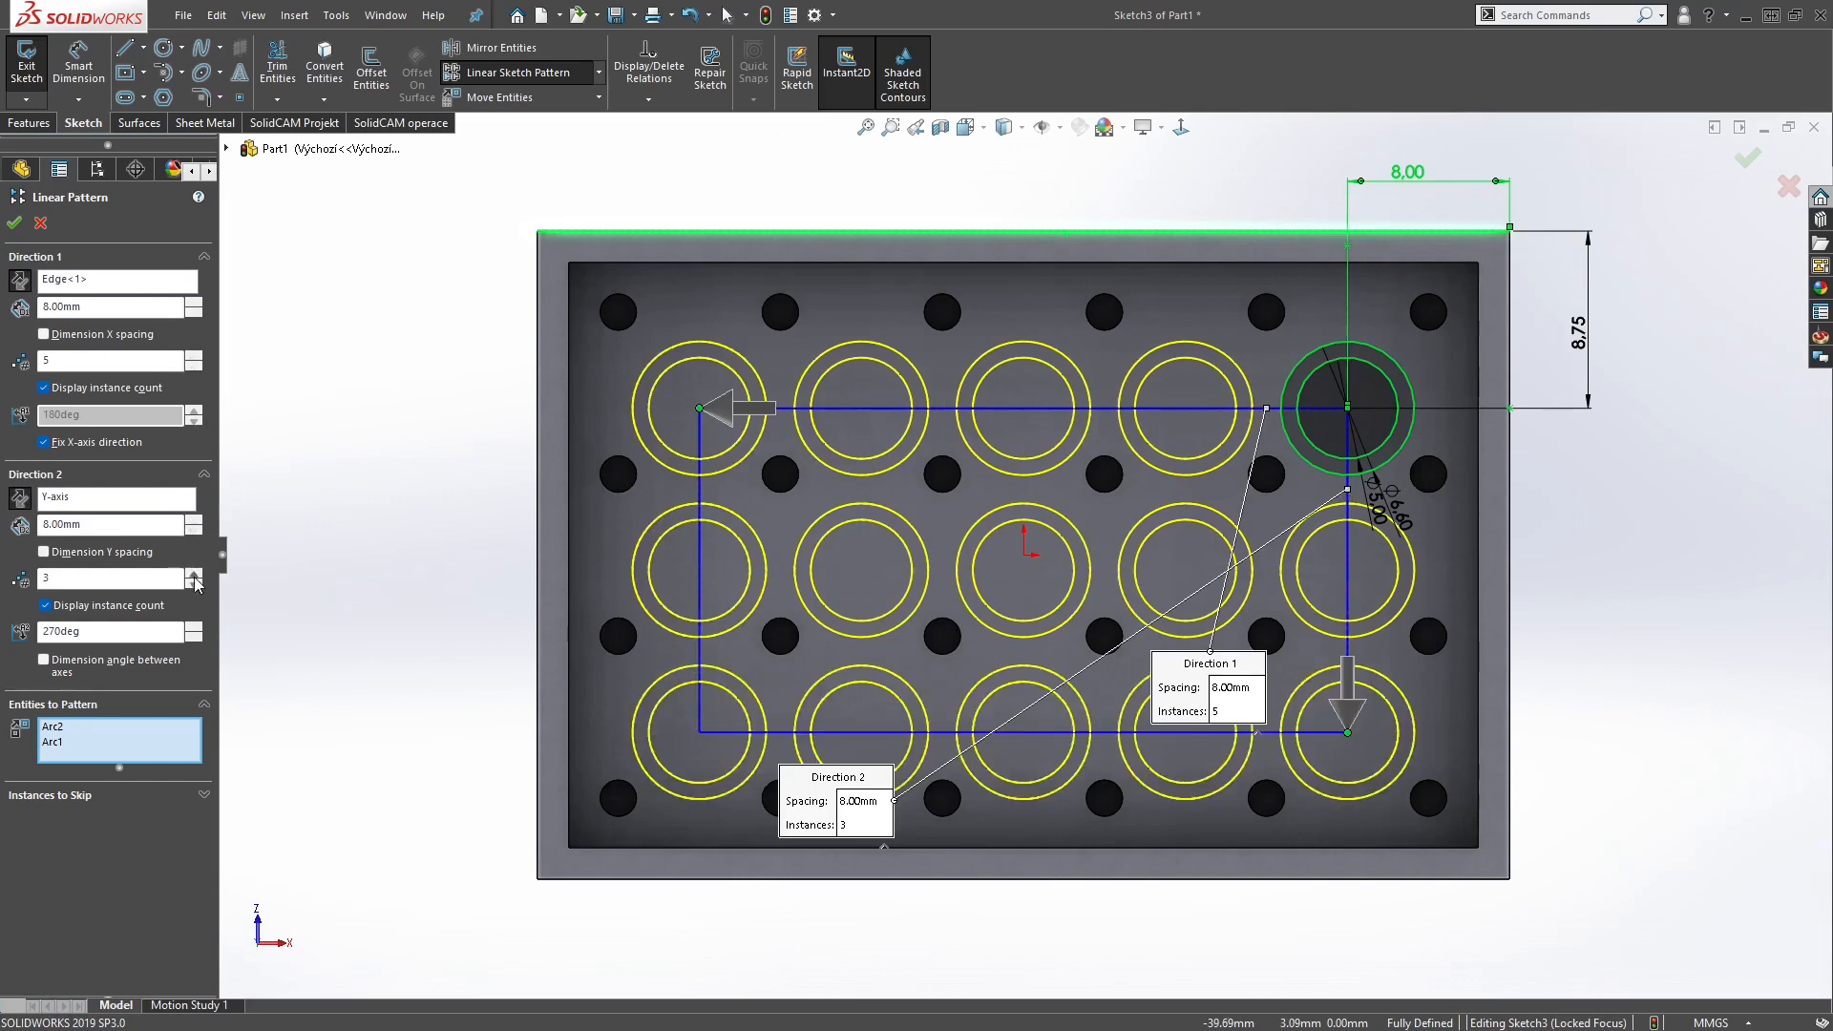
left_click(15, 222)
middle_click_drag(1590, 521, 1630, 283)
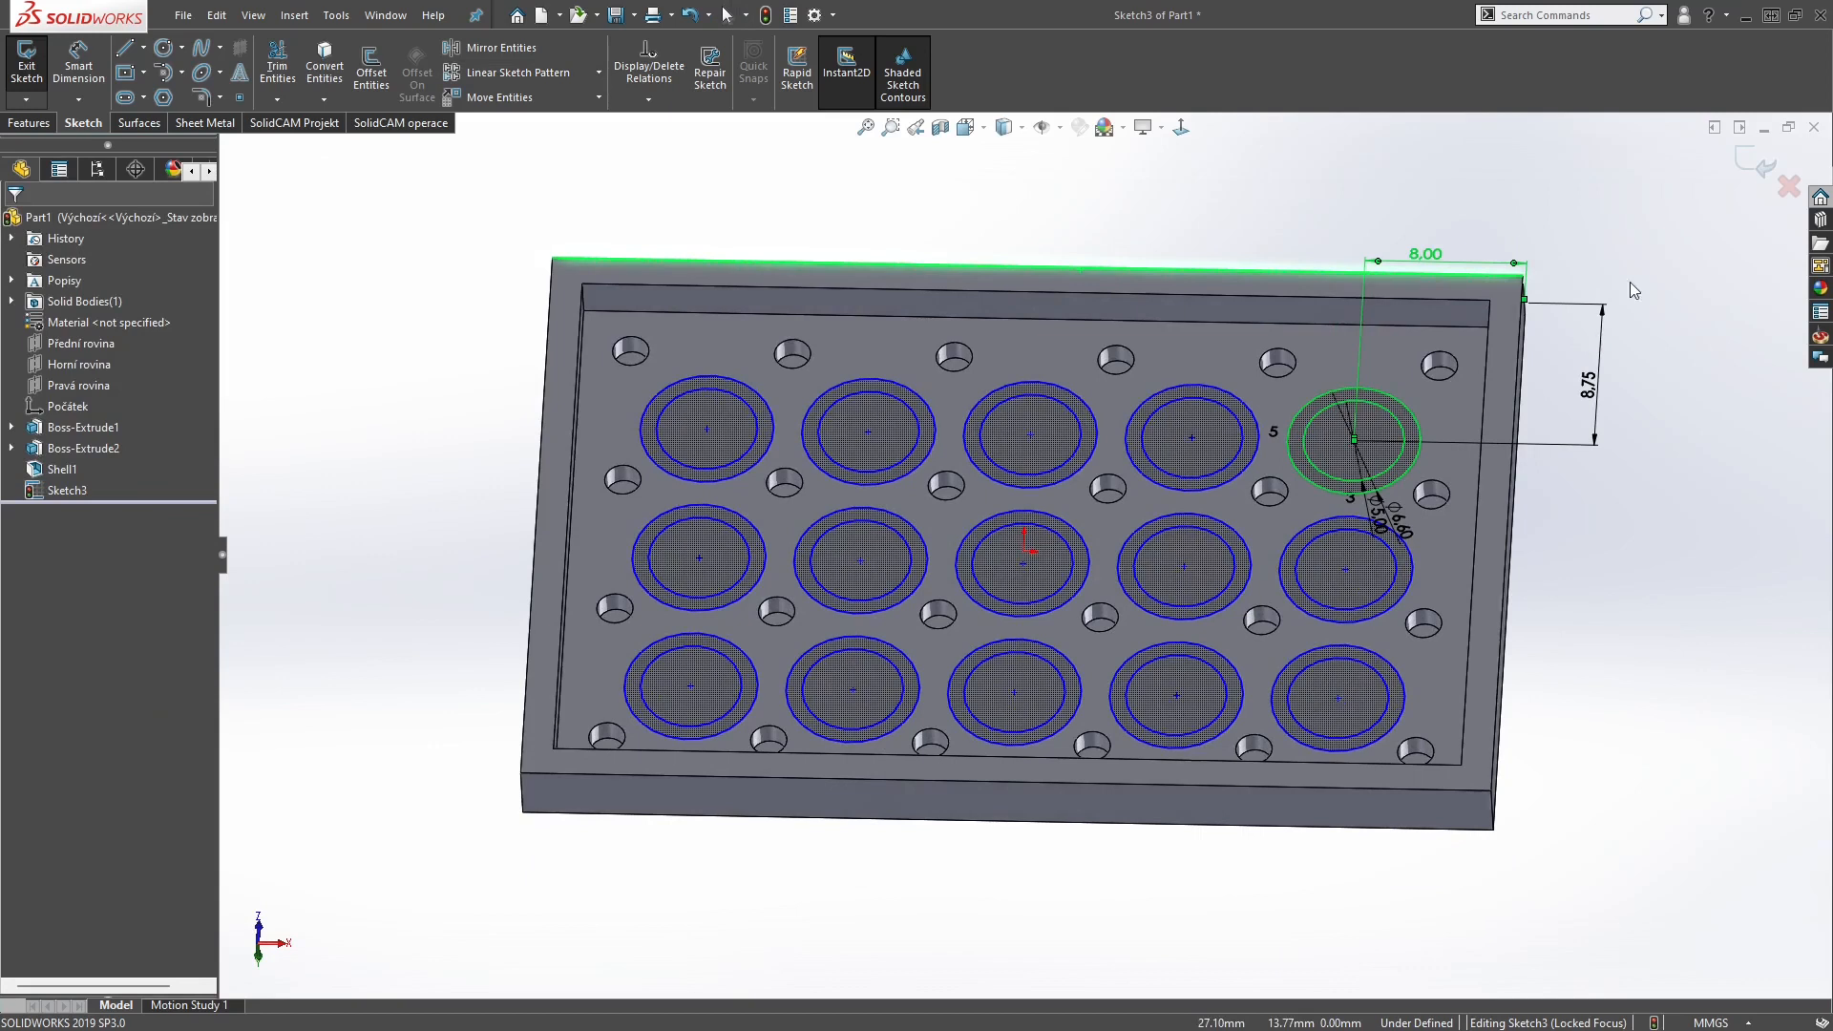
left_click(1749, 162)
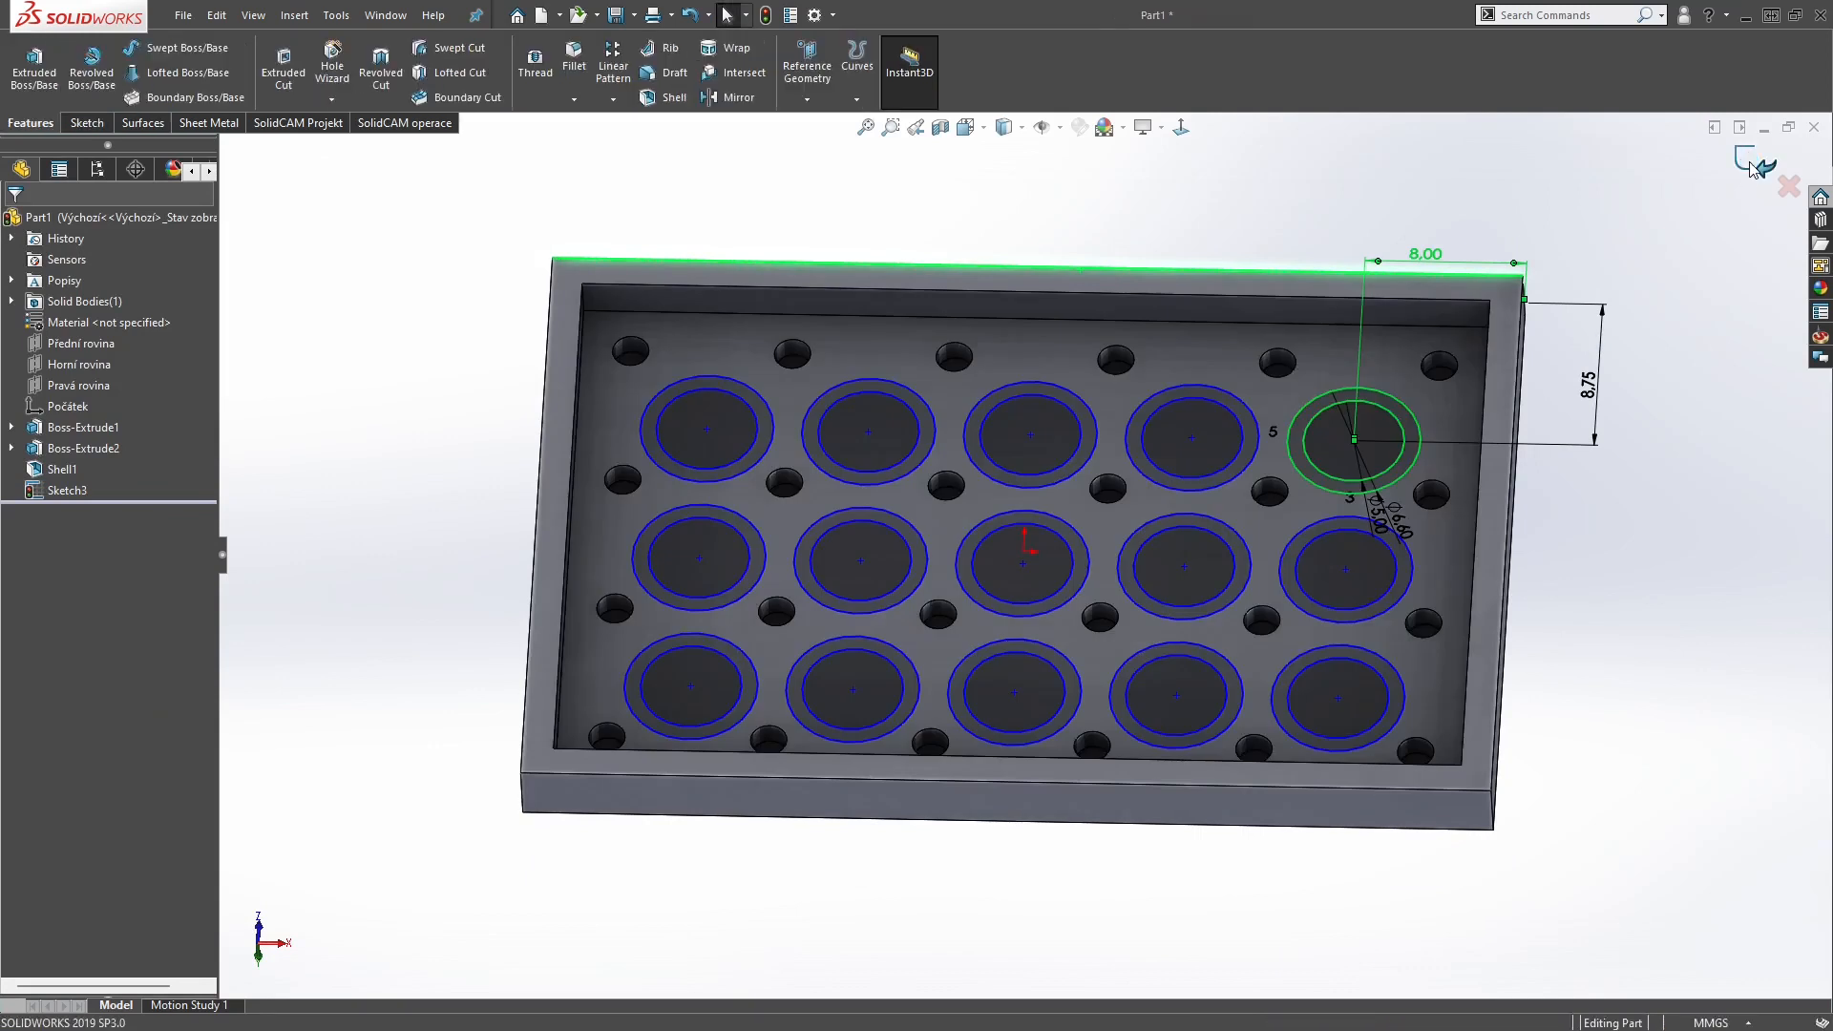
Extrude the patterned rings as merged tubes, using Up To Surface to end them at the shell's rim face
left_click(32, 72)
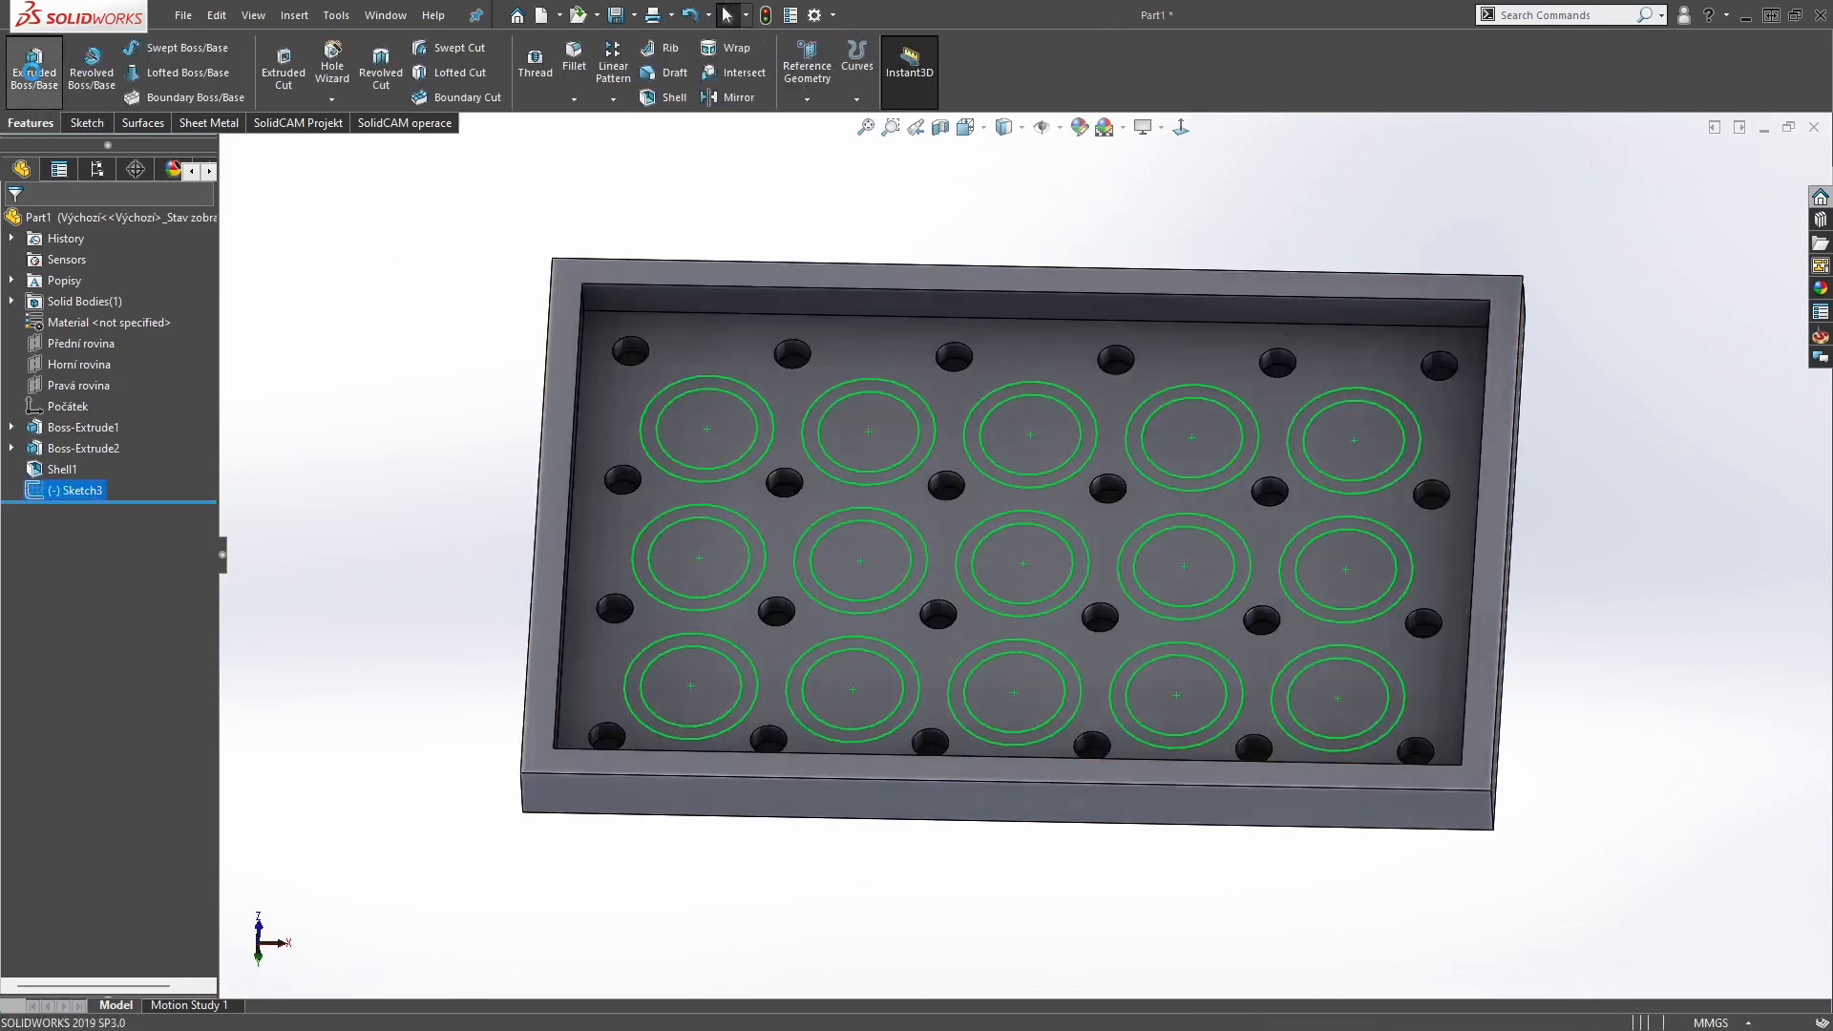
left_click(95, 338)
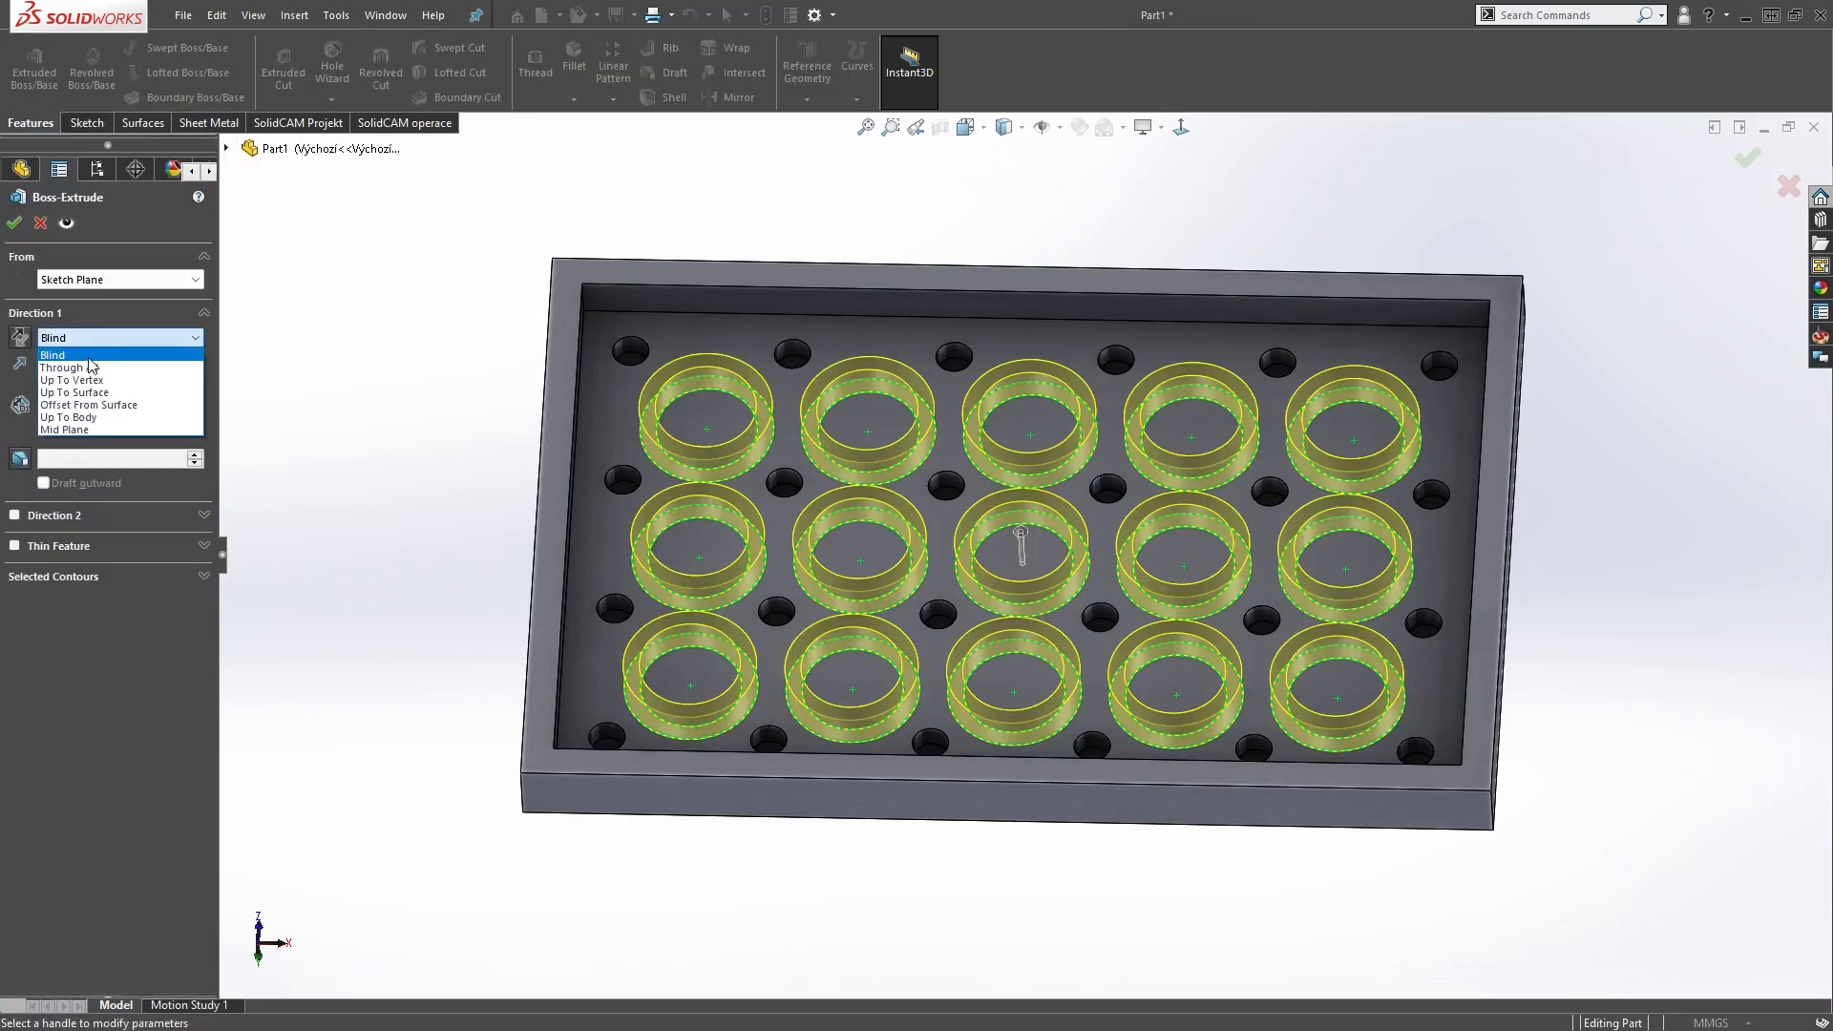
left_click(81, 392)
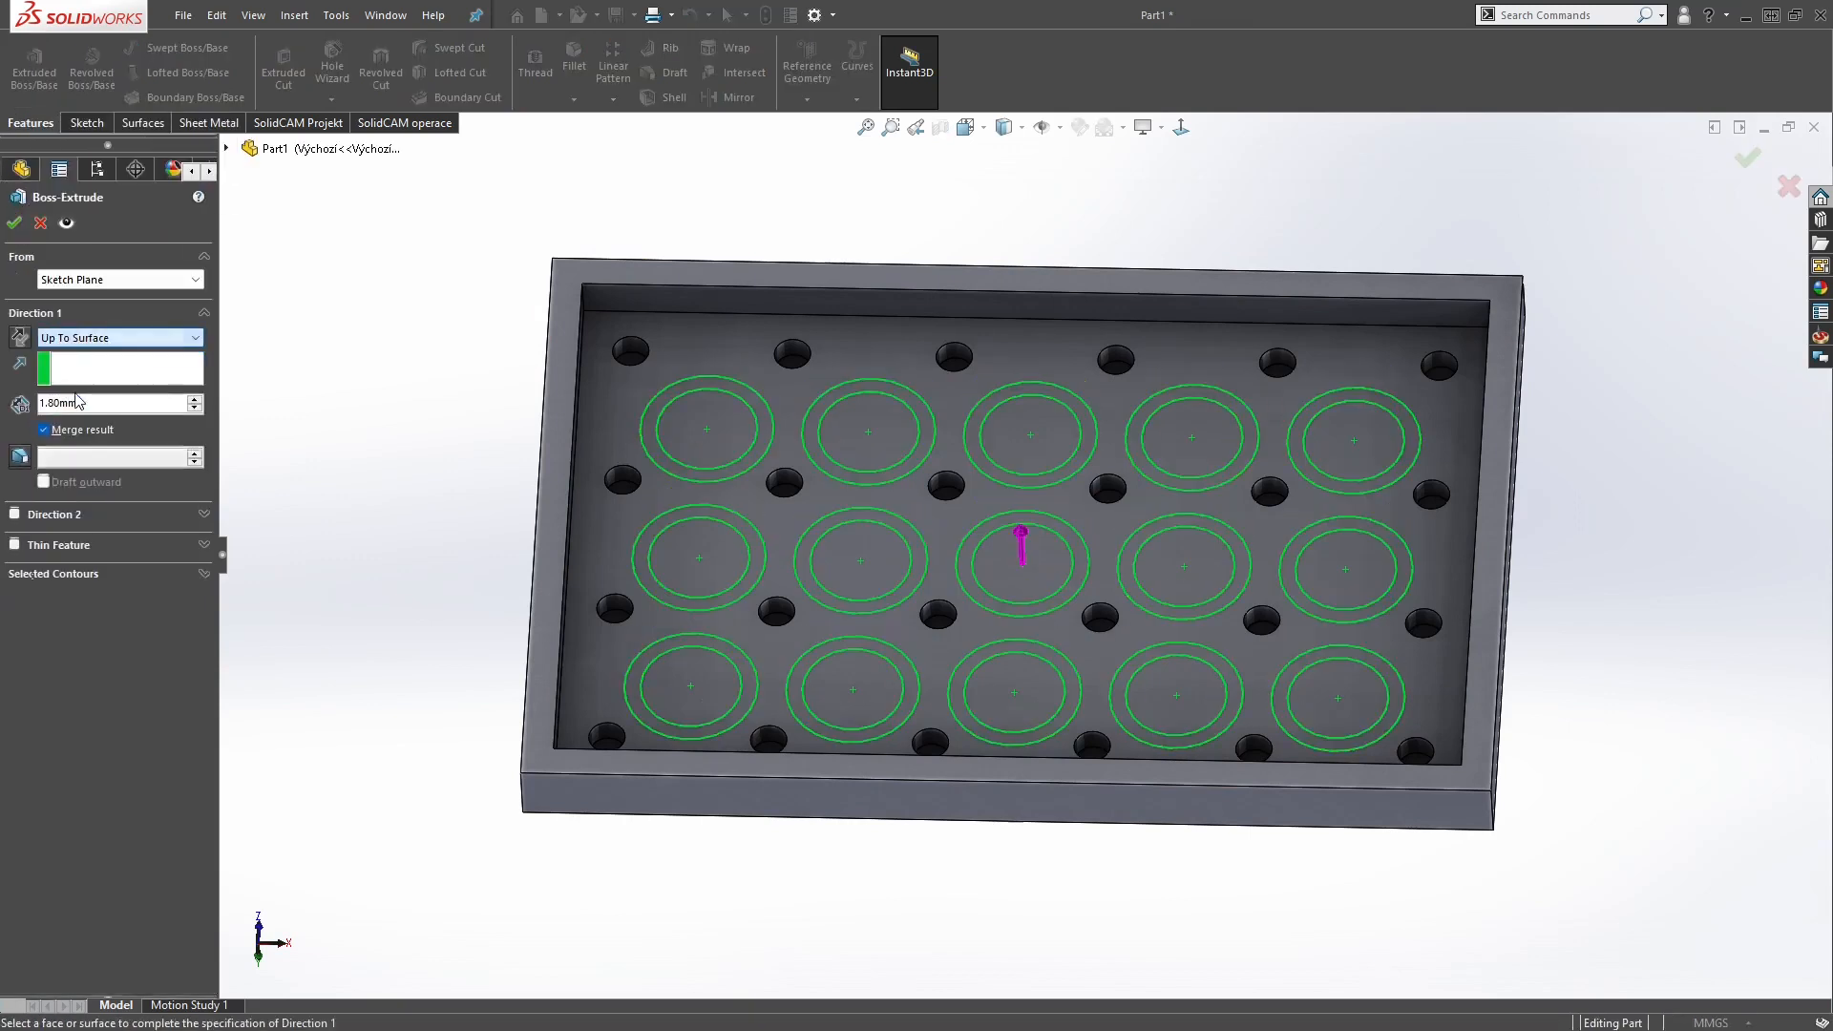
left_click(583, 275)
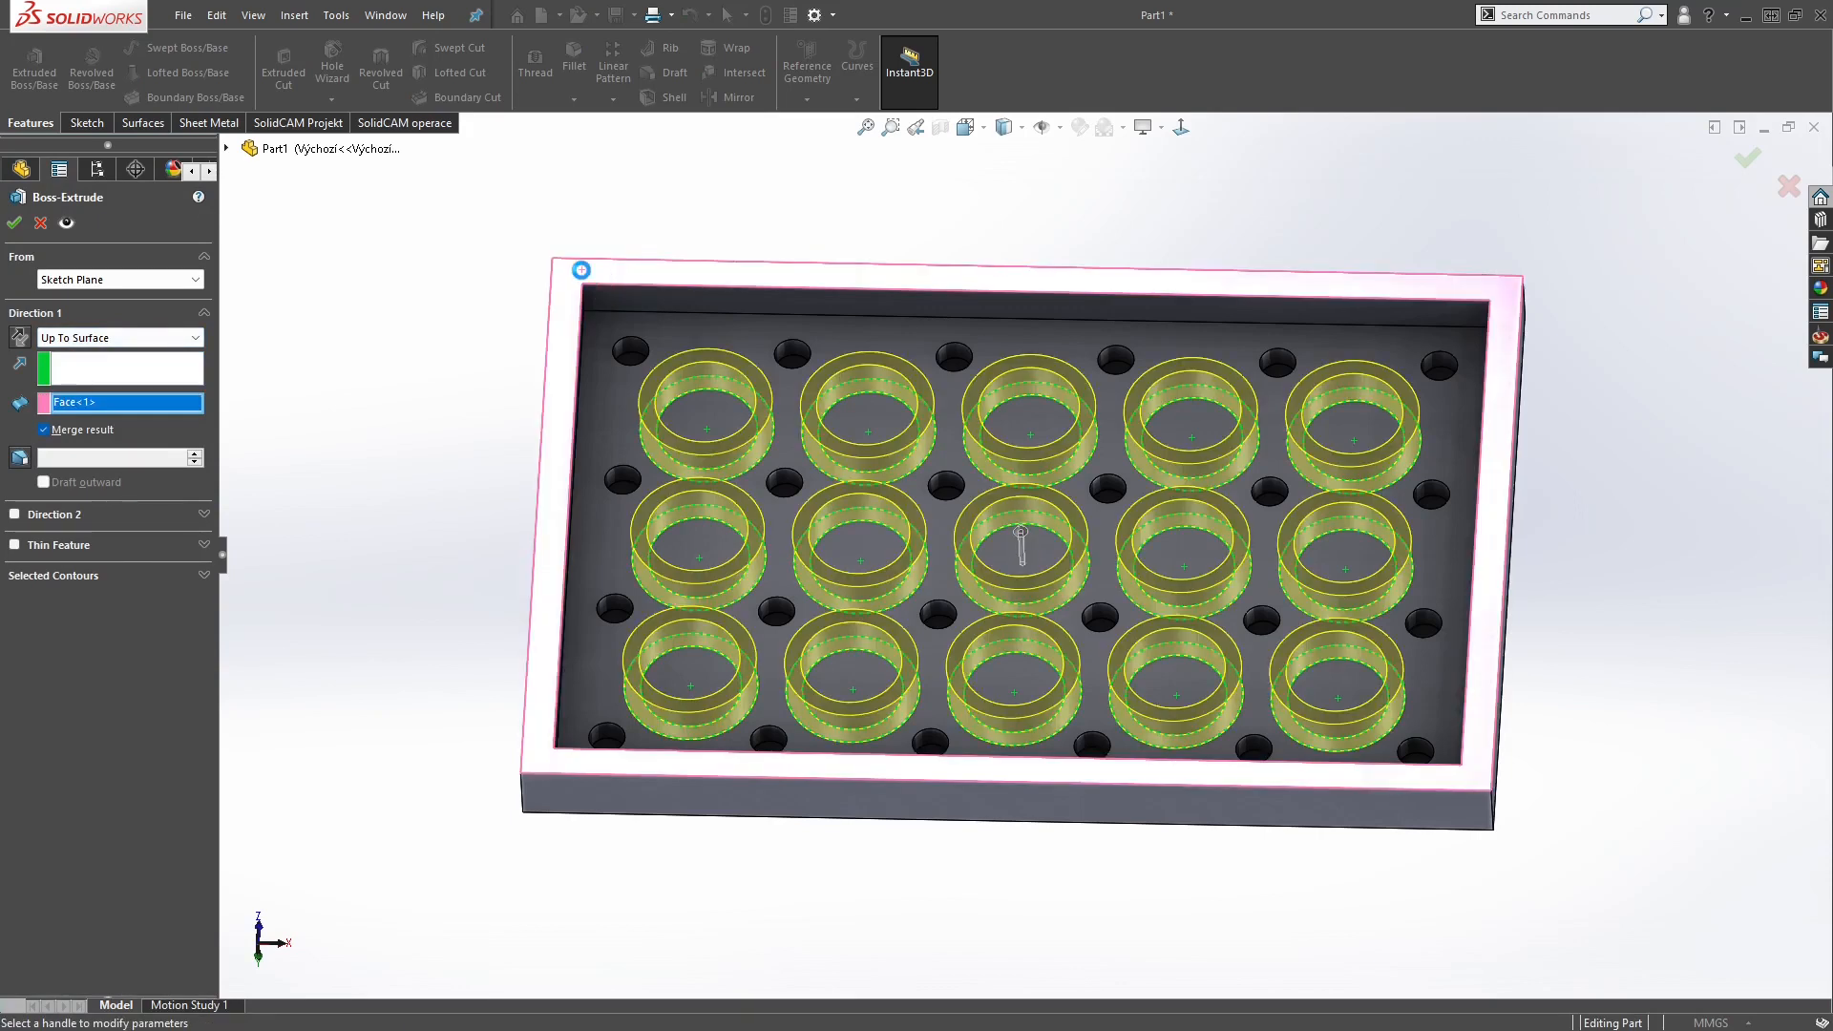
key("Return")
left_click(465, 295)
Apply a symmetric 0.1 mm fillet to all edges of the plate
middle_click_drag(499, 315, 596, 857)
middle_click_drag(880, 323, 886, 548)
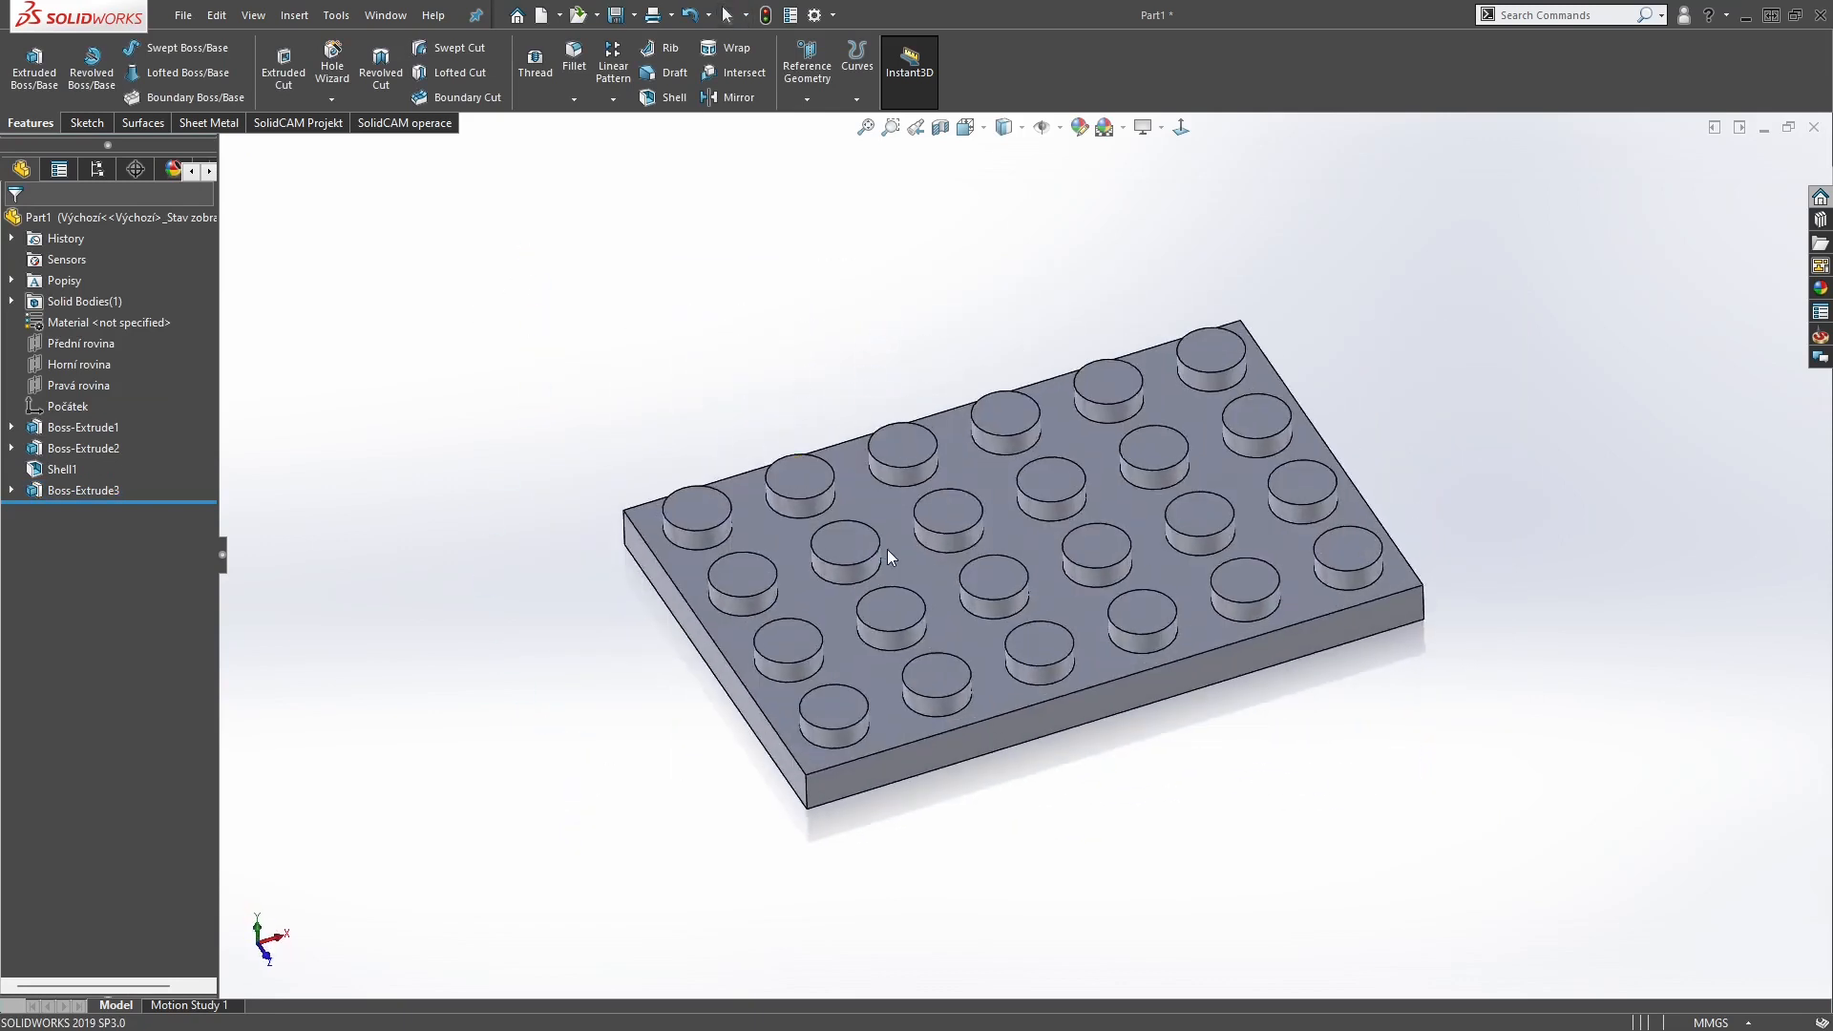
left_click(572, 55)
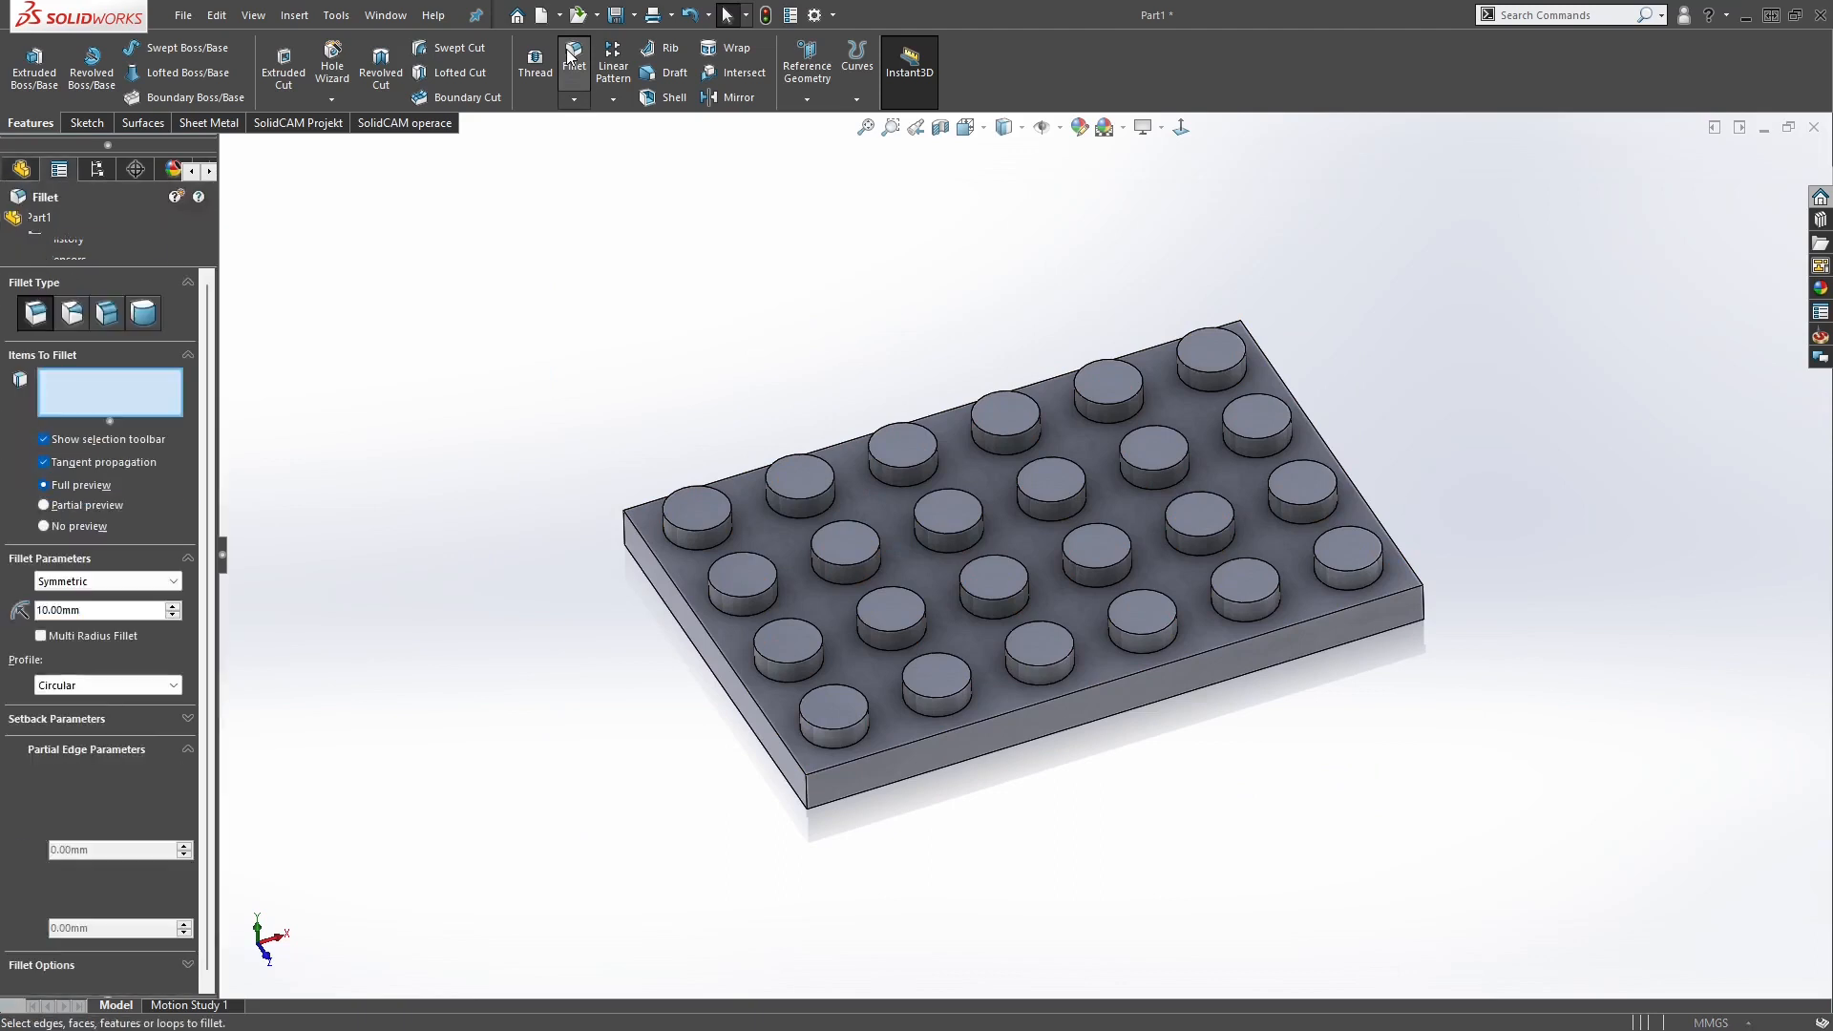
type("0,1")
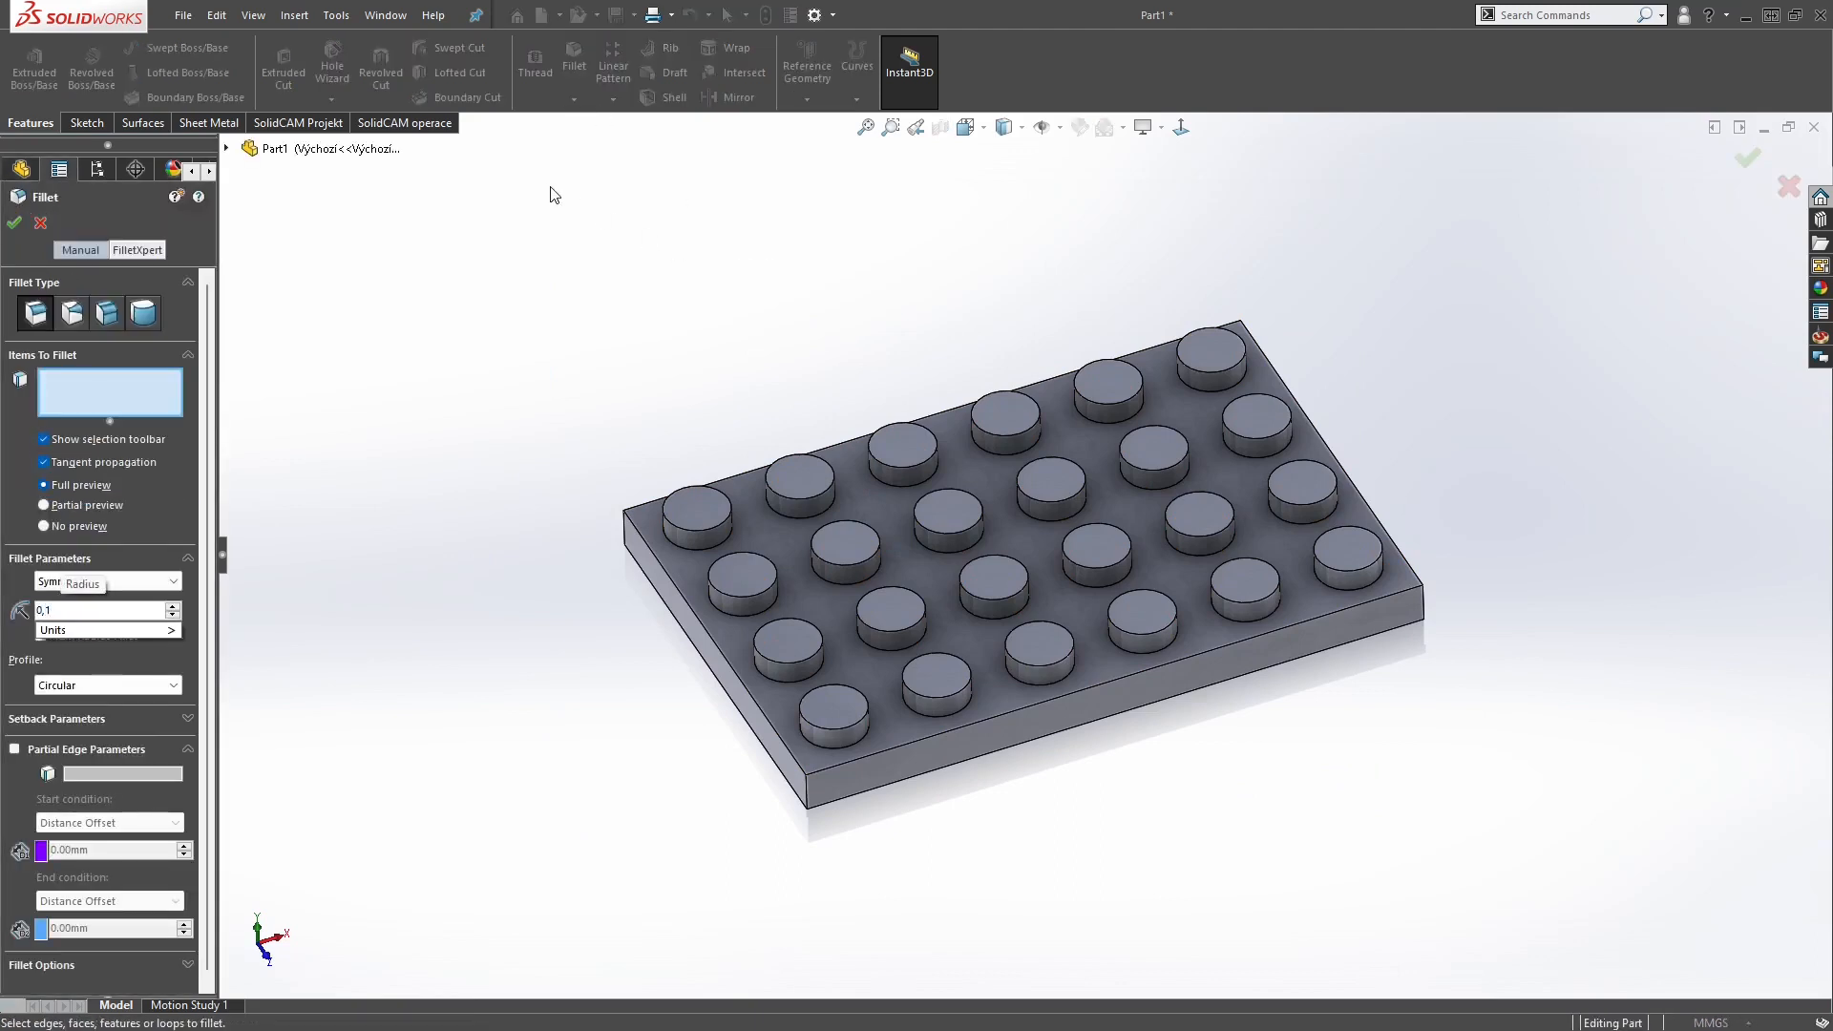
key("Return")
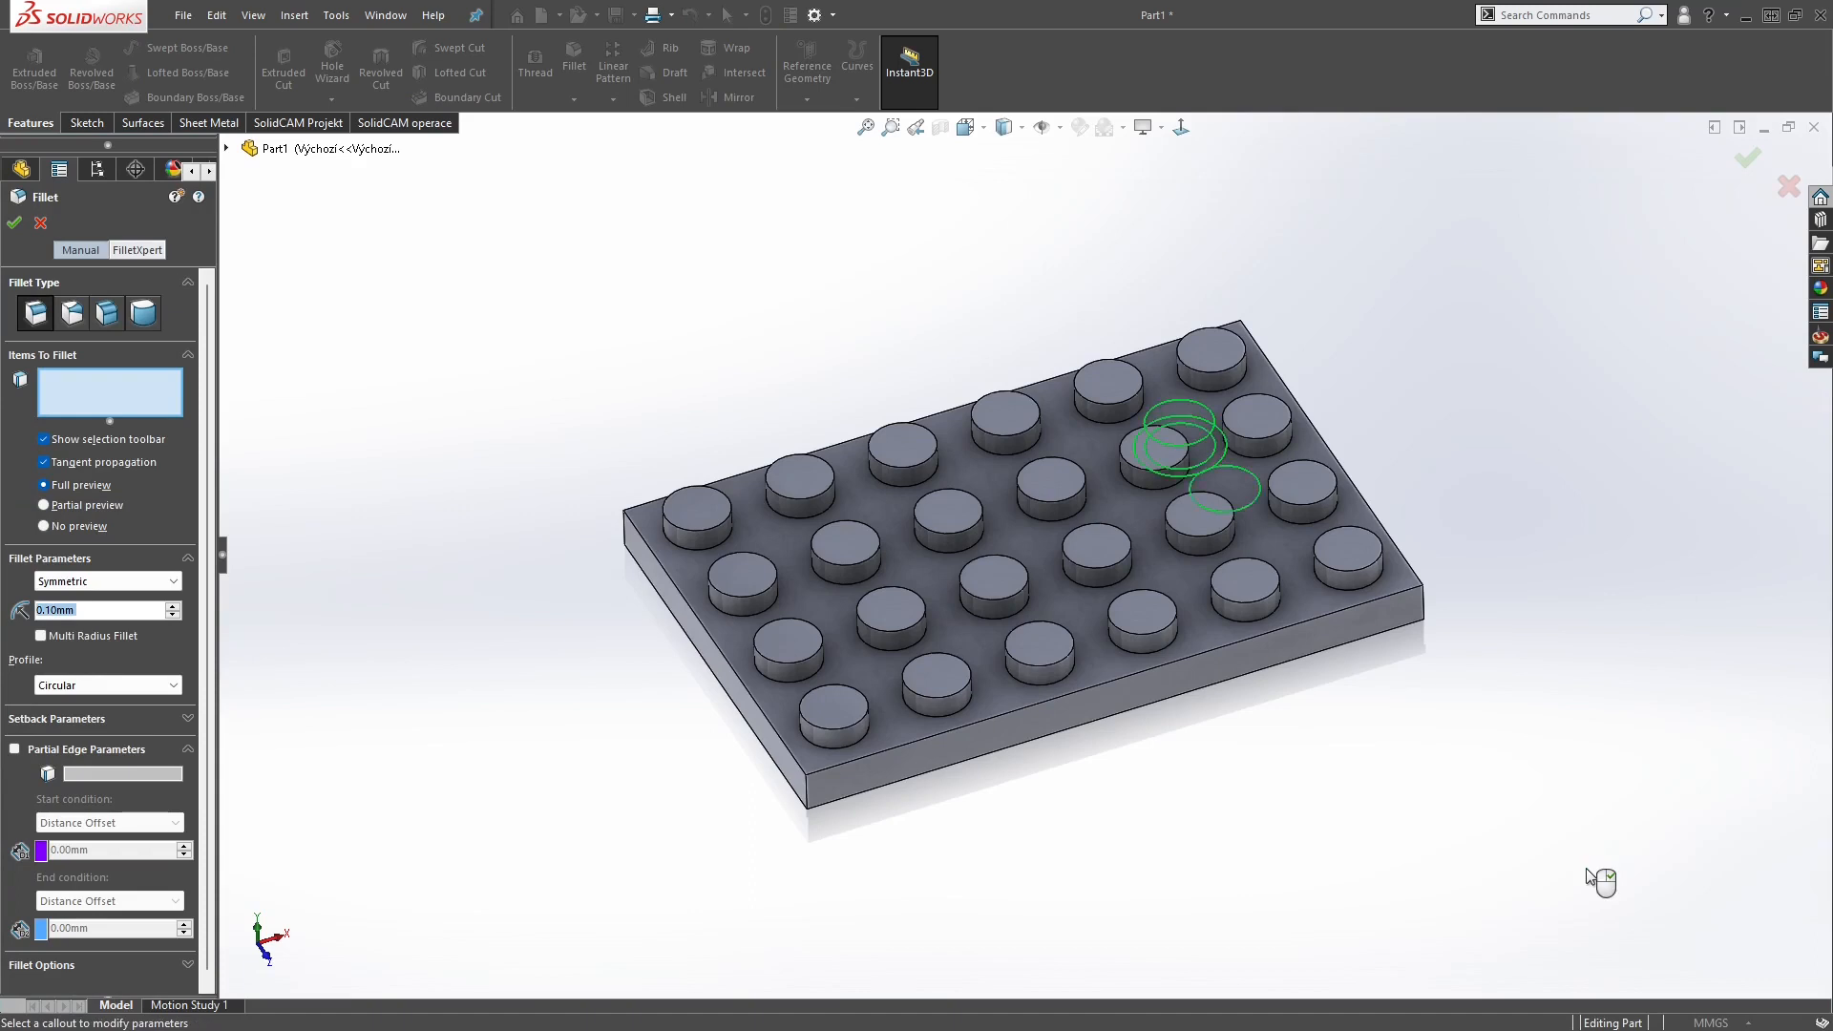
key("ctrl+a")
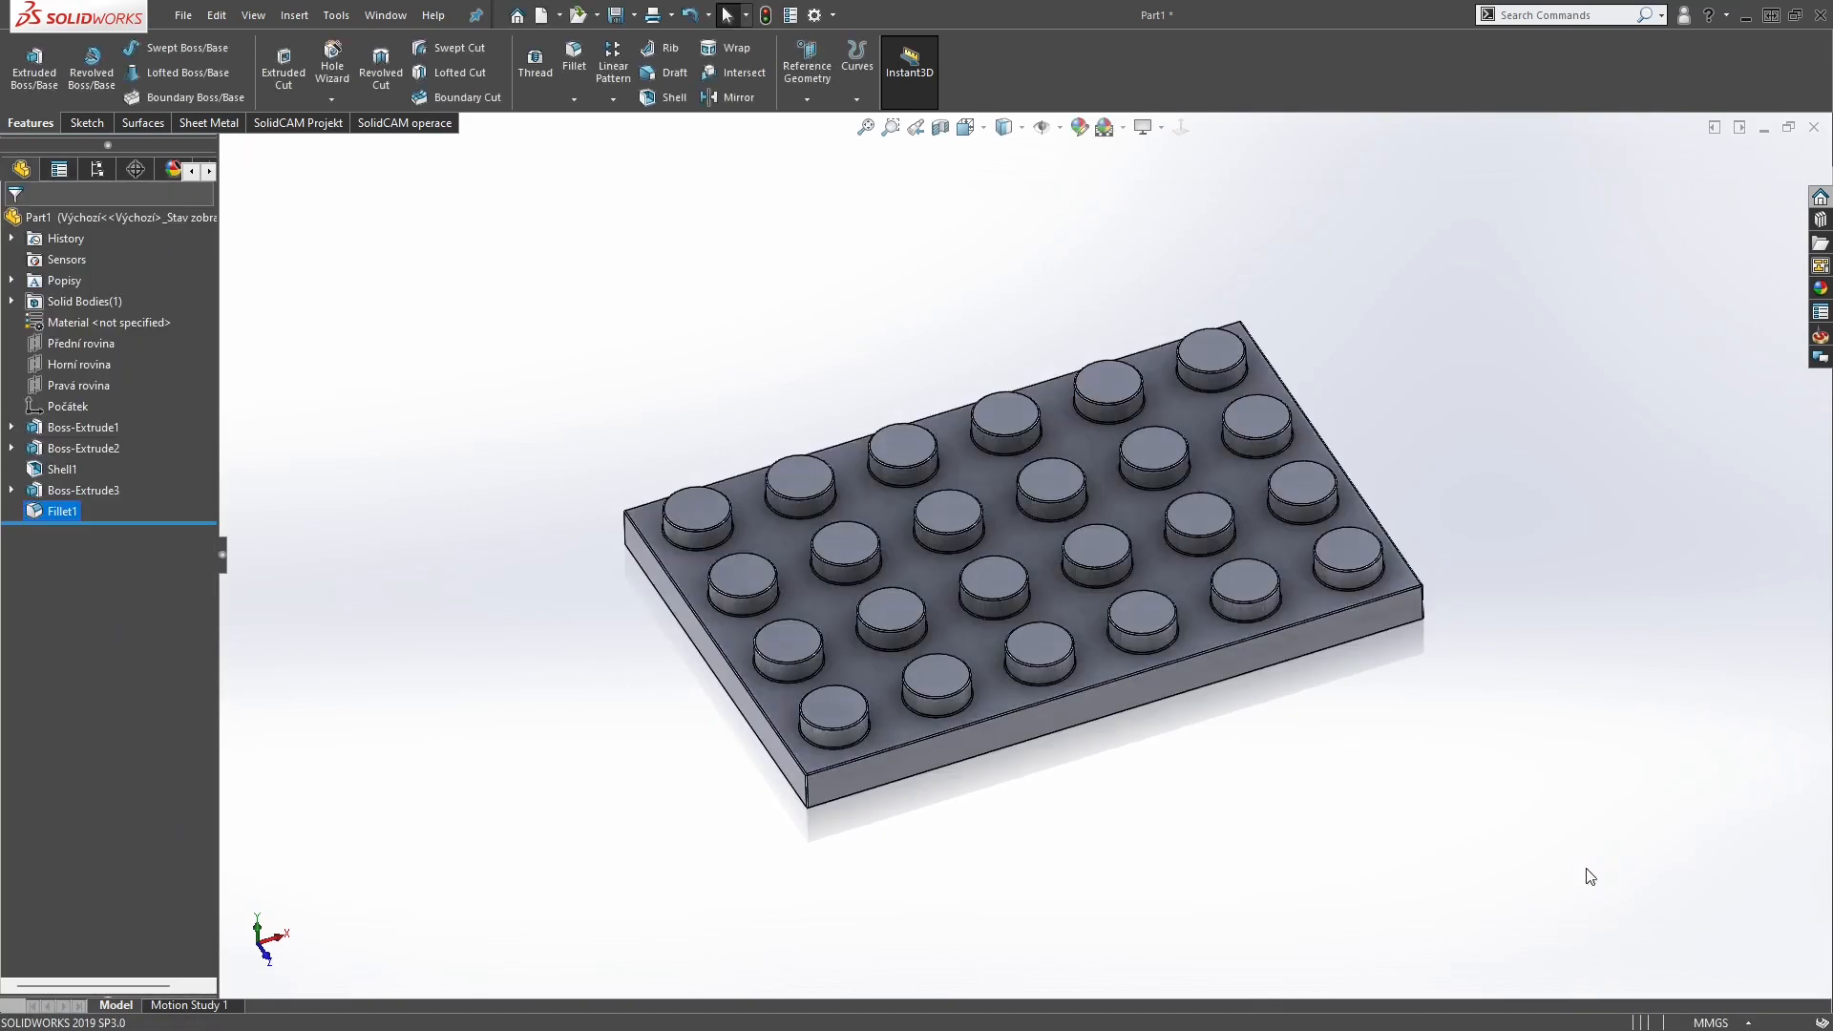
Switch to the isometric view and apply the bright yellow appearance from the A_LEGO folder to the whole part
left_click(984, 129)
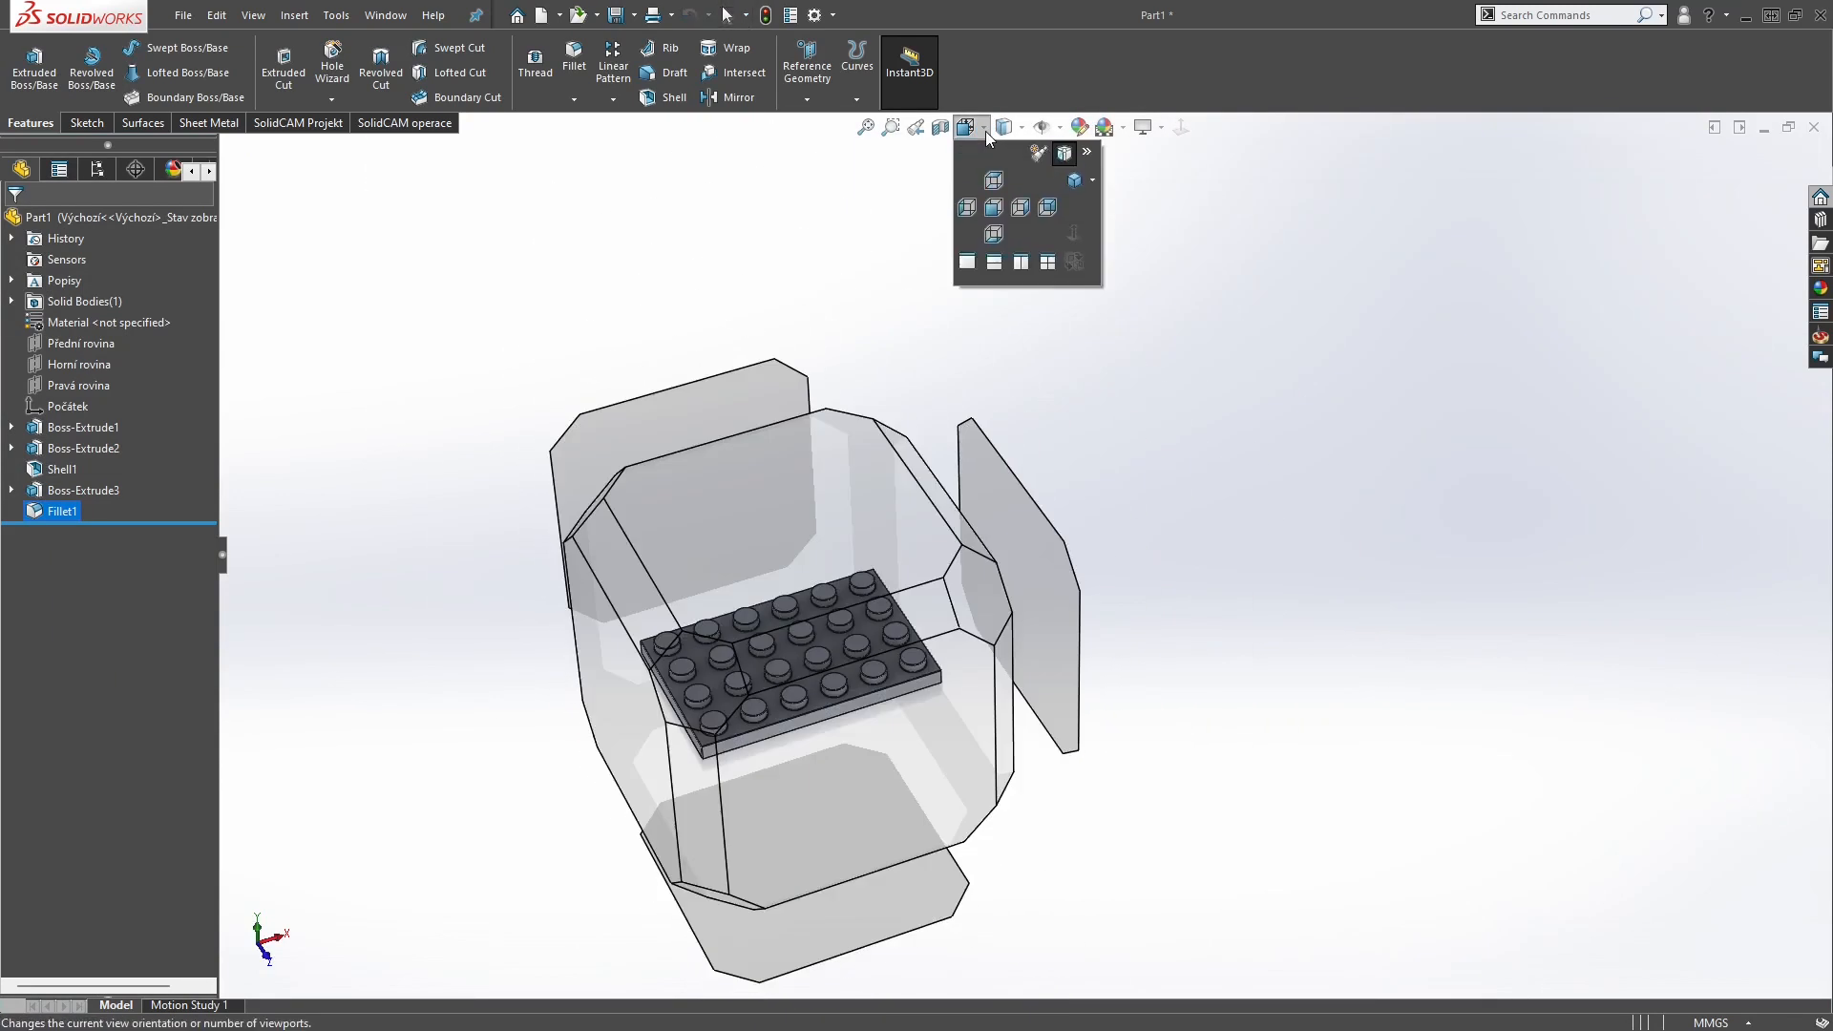
left_click(1074, 180)
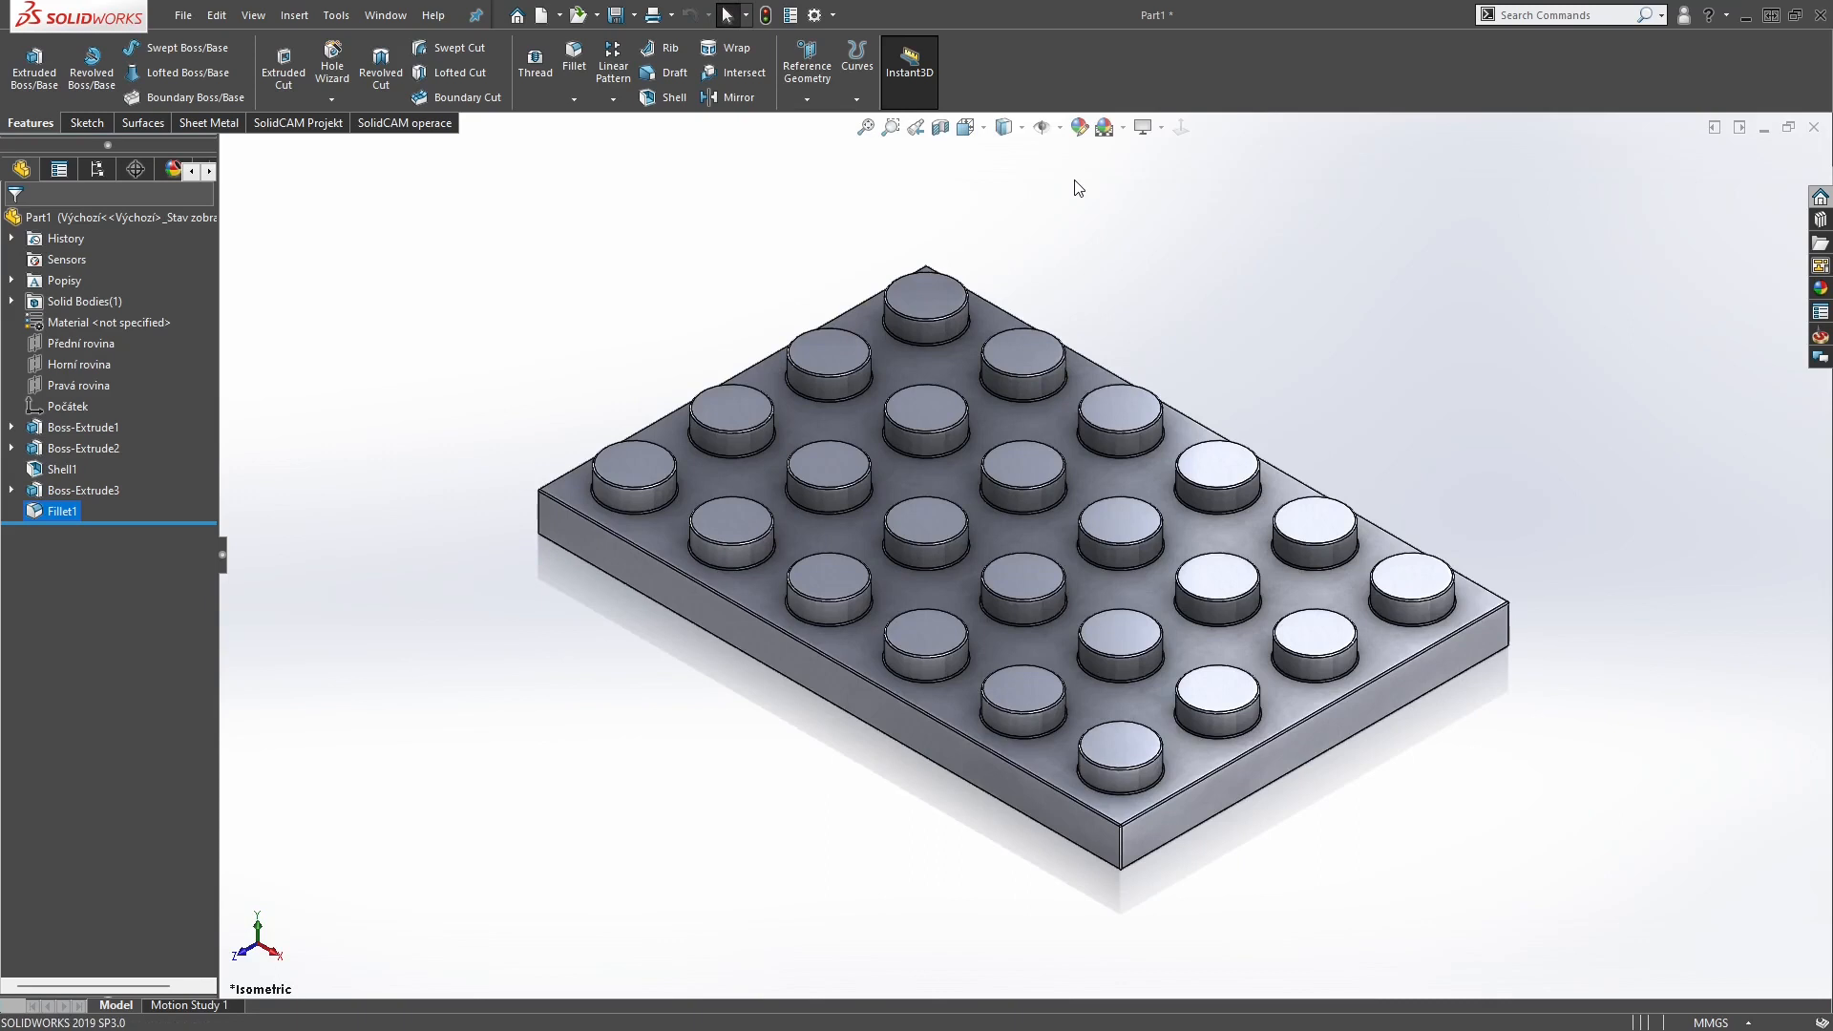
left_click(1319, 597)
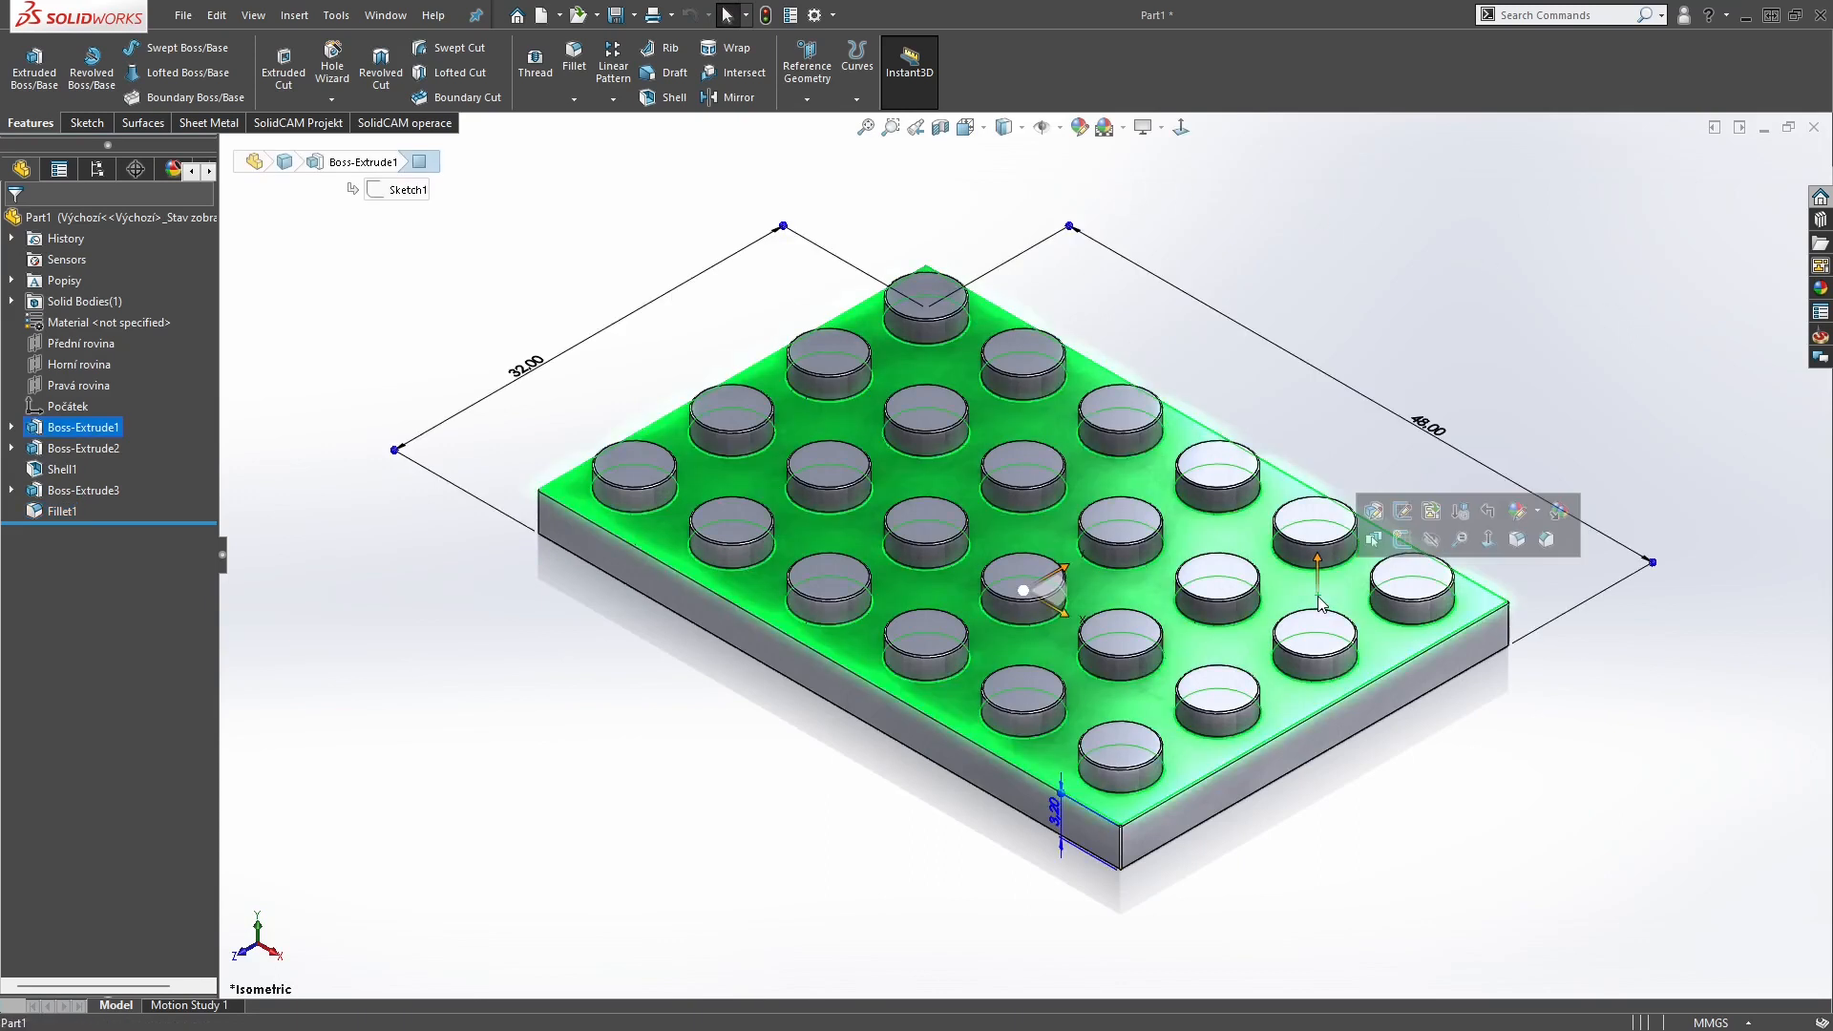
left_click(1519, 512)
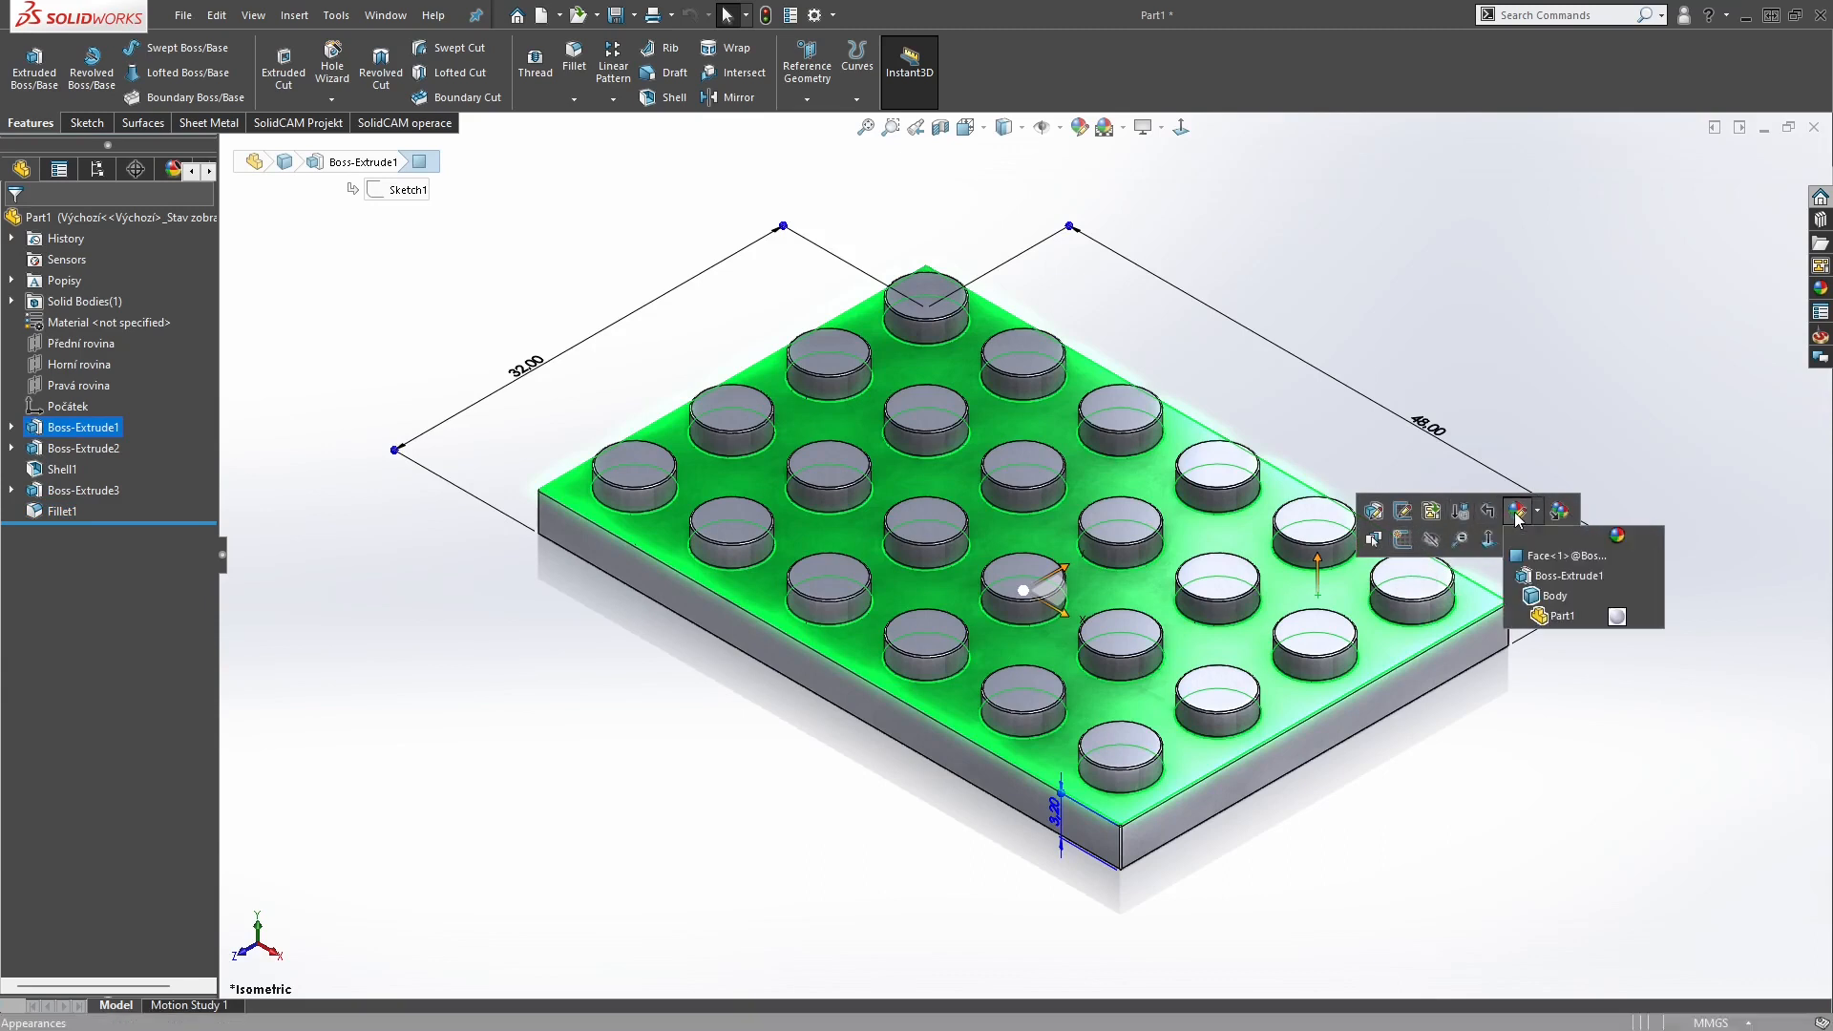
left_click(1617, 618)
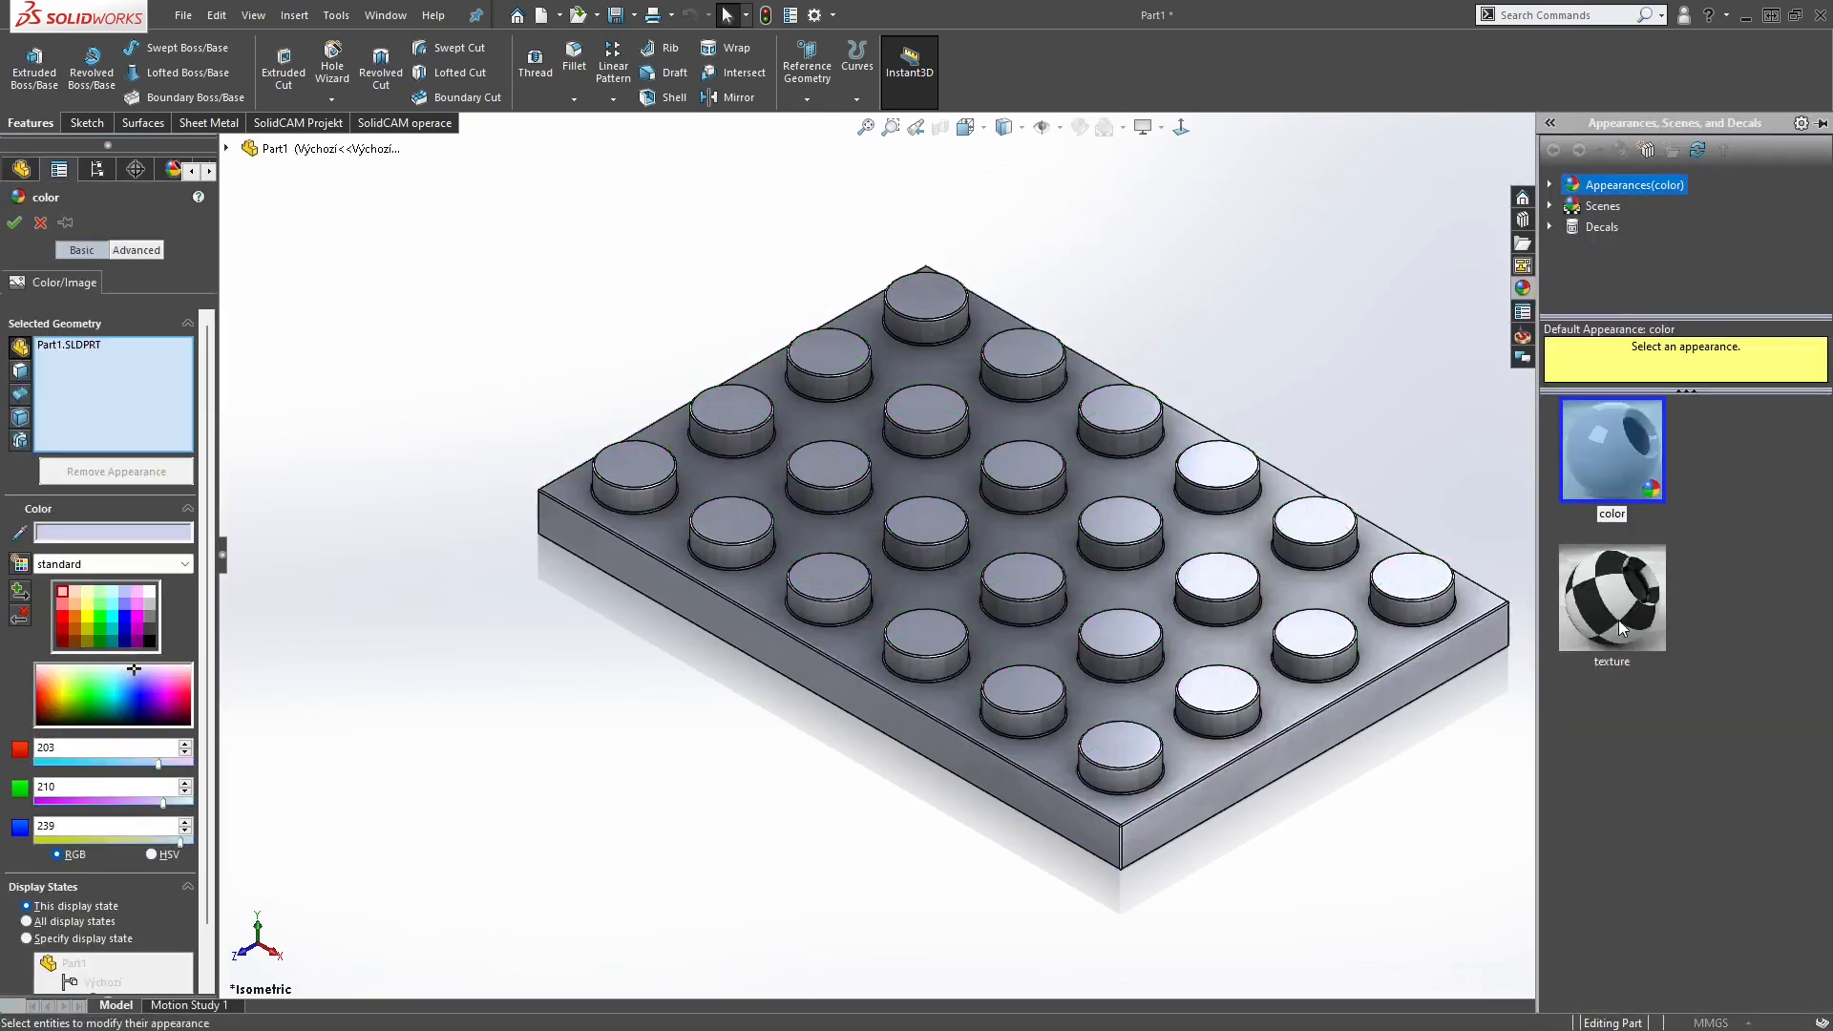
left_click(1554, 184)
scroll(1642, 229, "down", 3)
left_click(1628, 248)
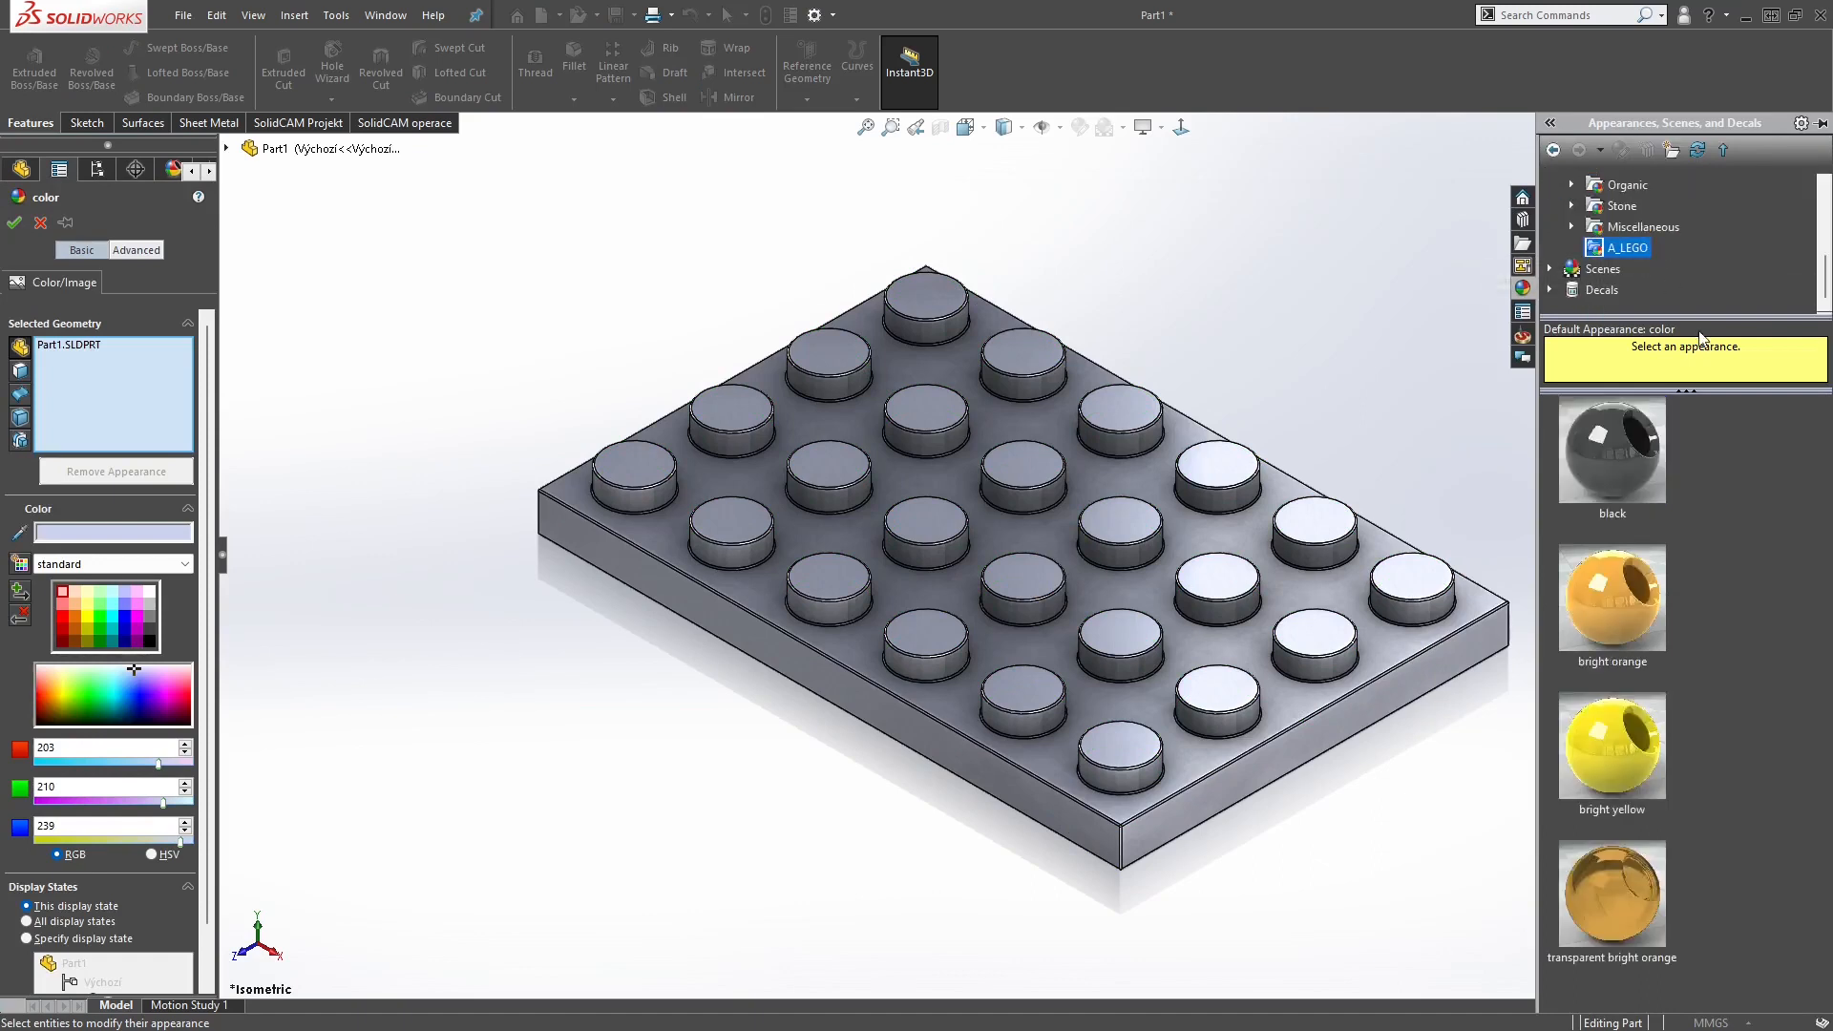
left_click(1614, 761)
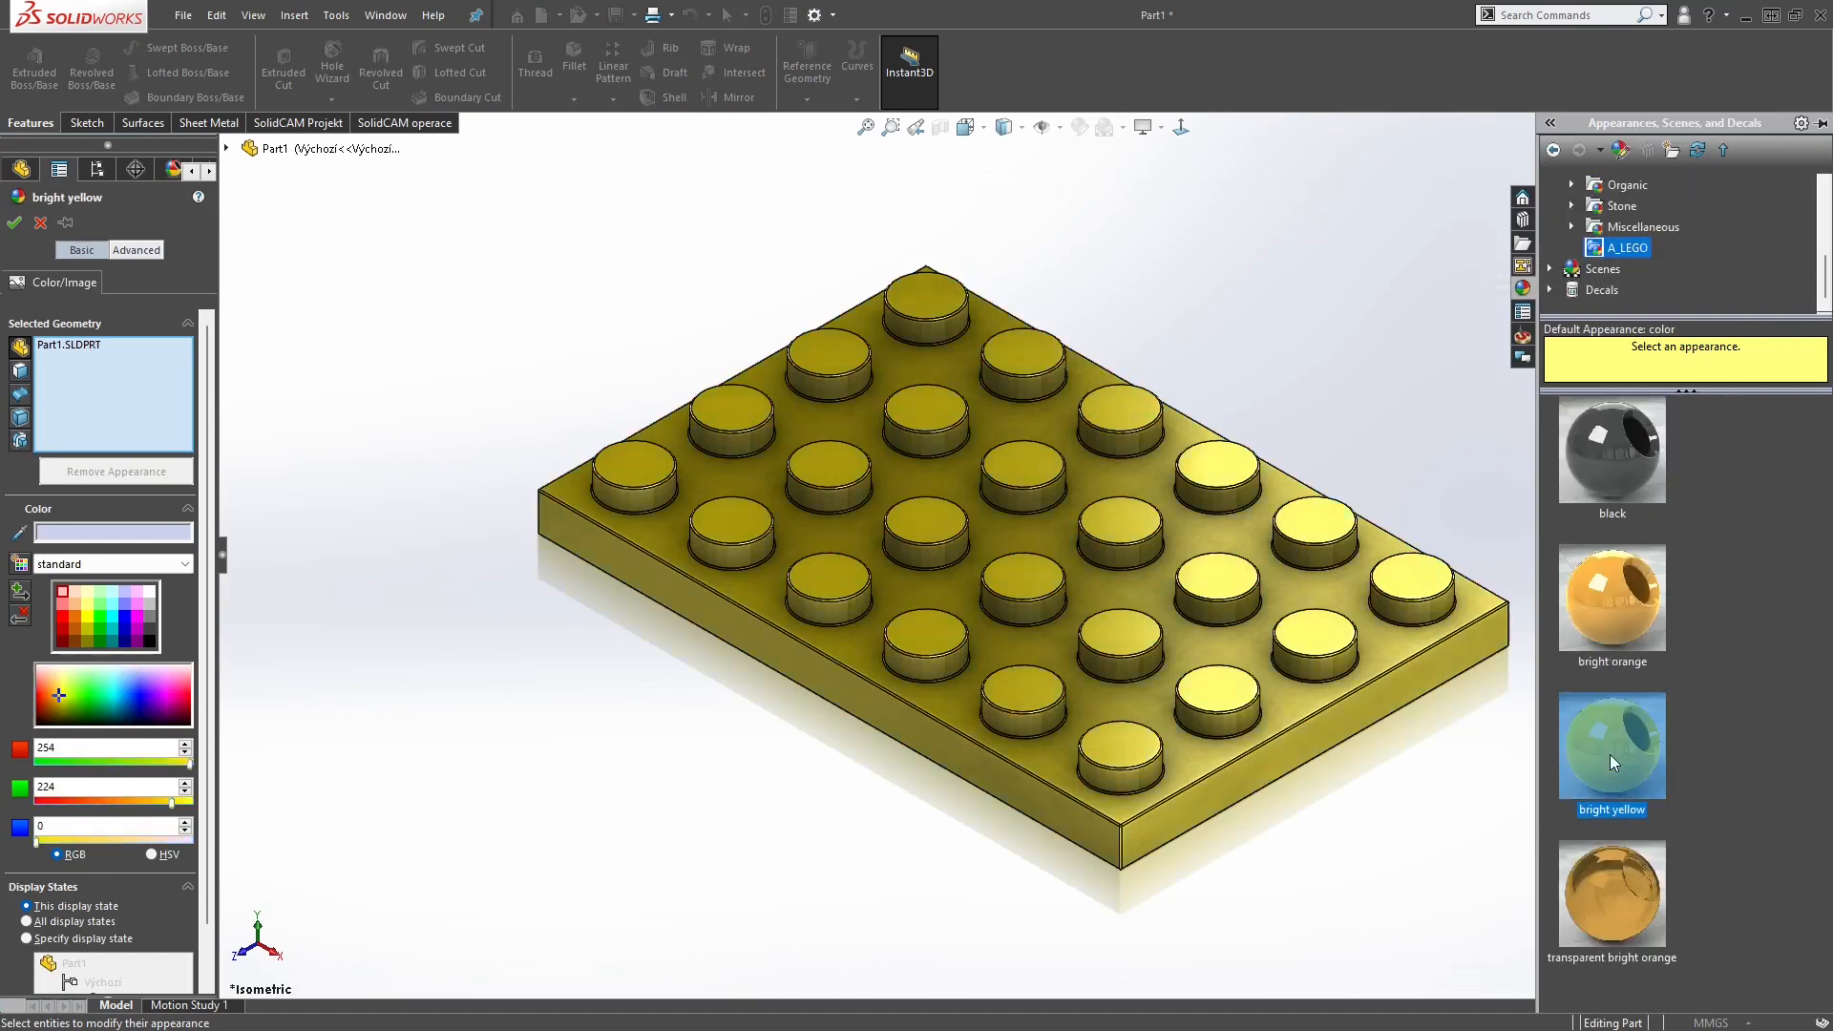
left_click(14, 224)
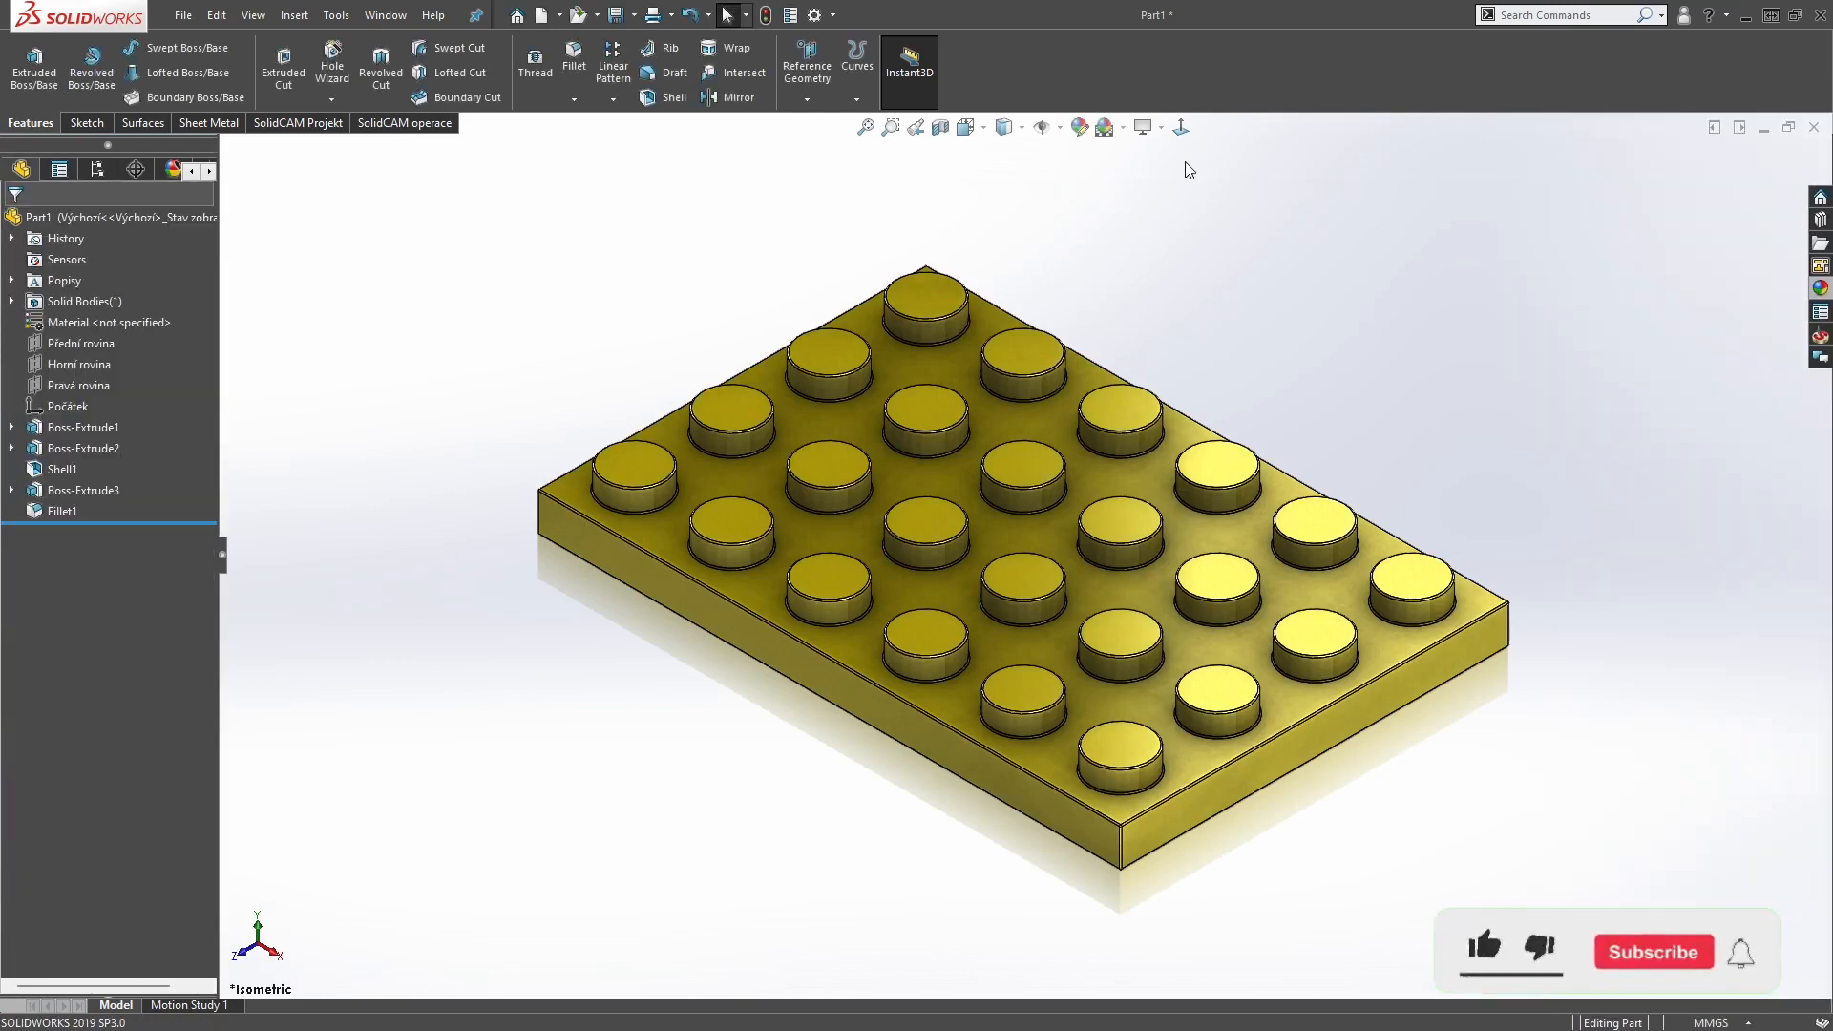
Turn on Shadows In Shaded Mode and Perspective for the plate's display
left_click(1162, 129)
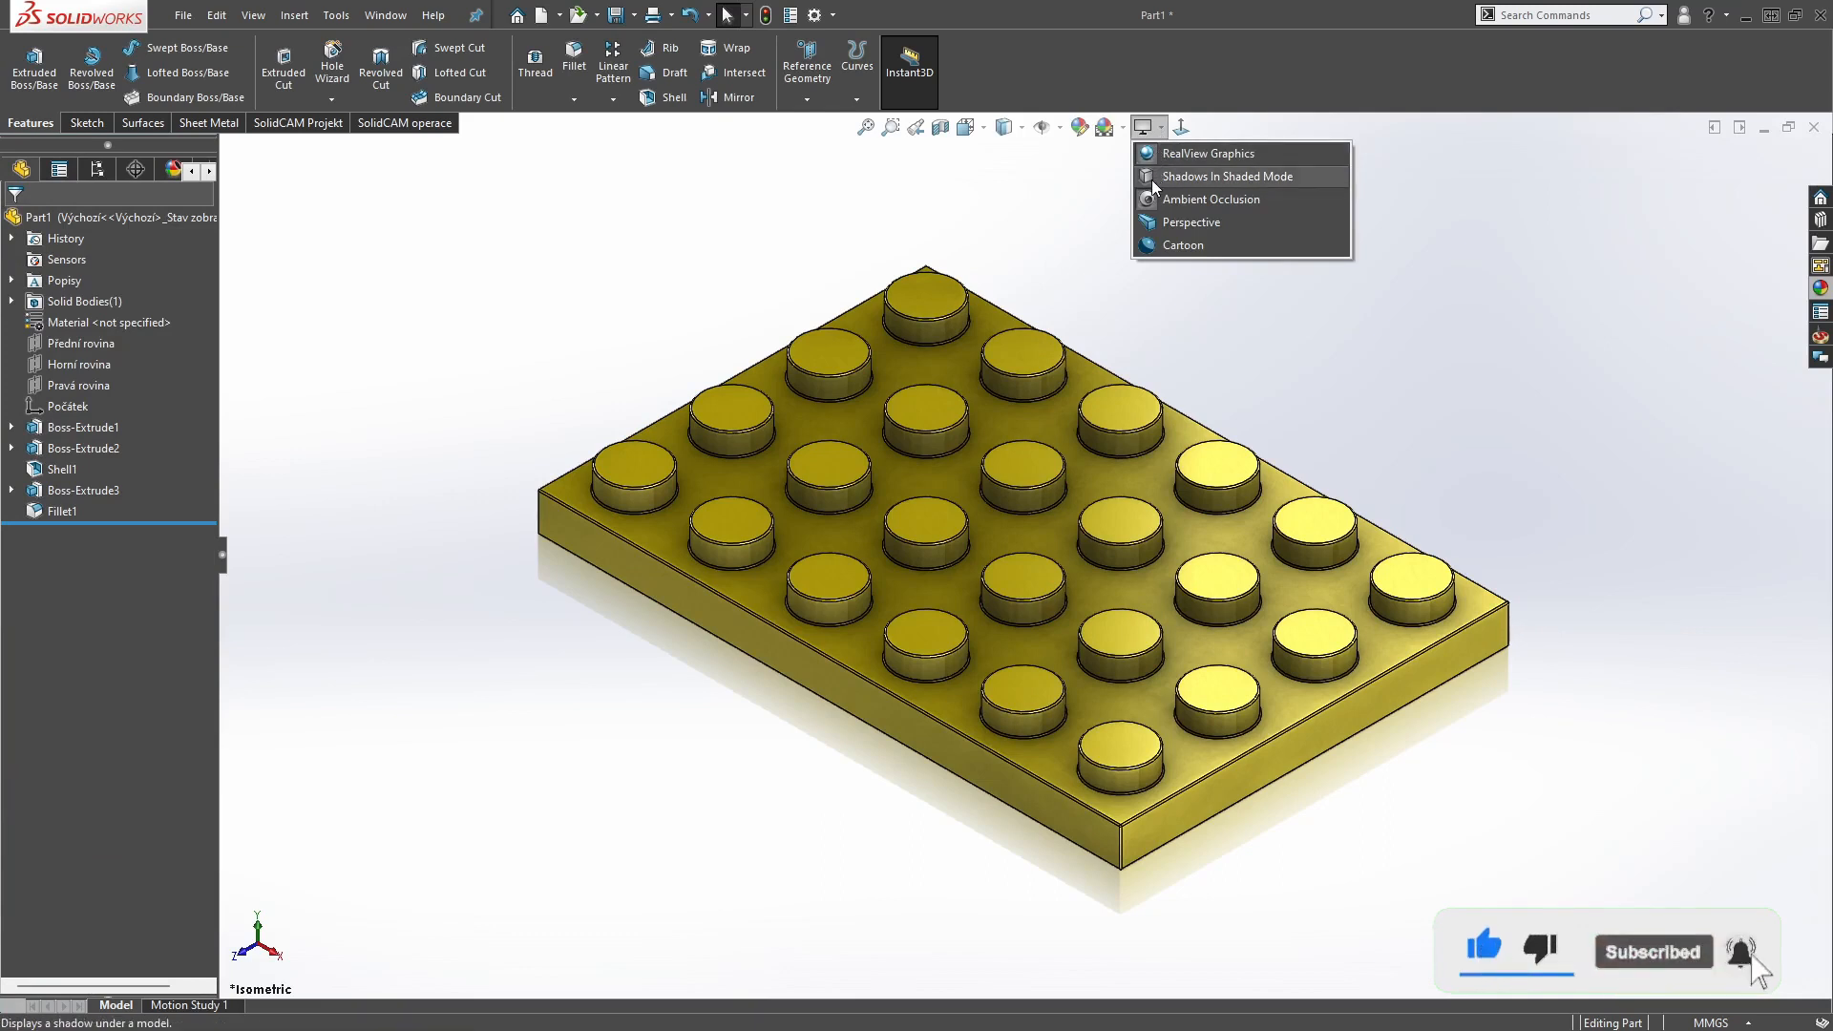
left_click(1151, 179)
left_click(1161, 128)
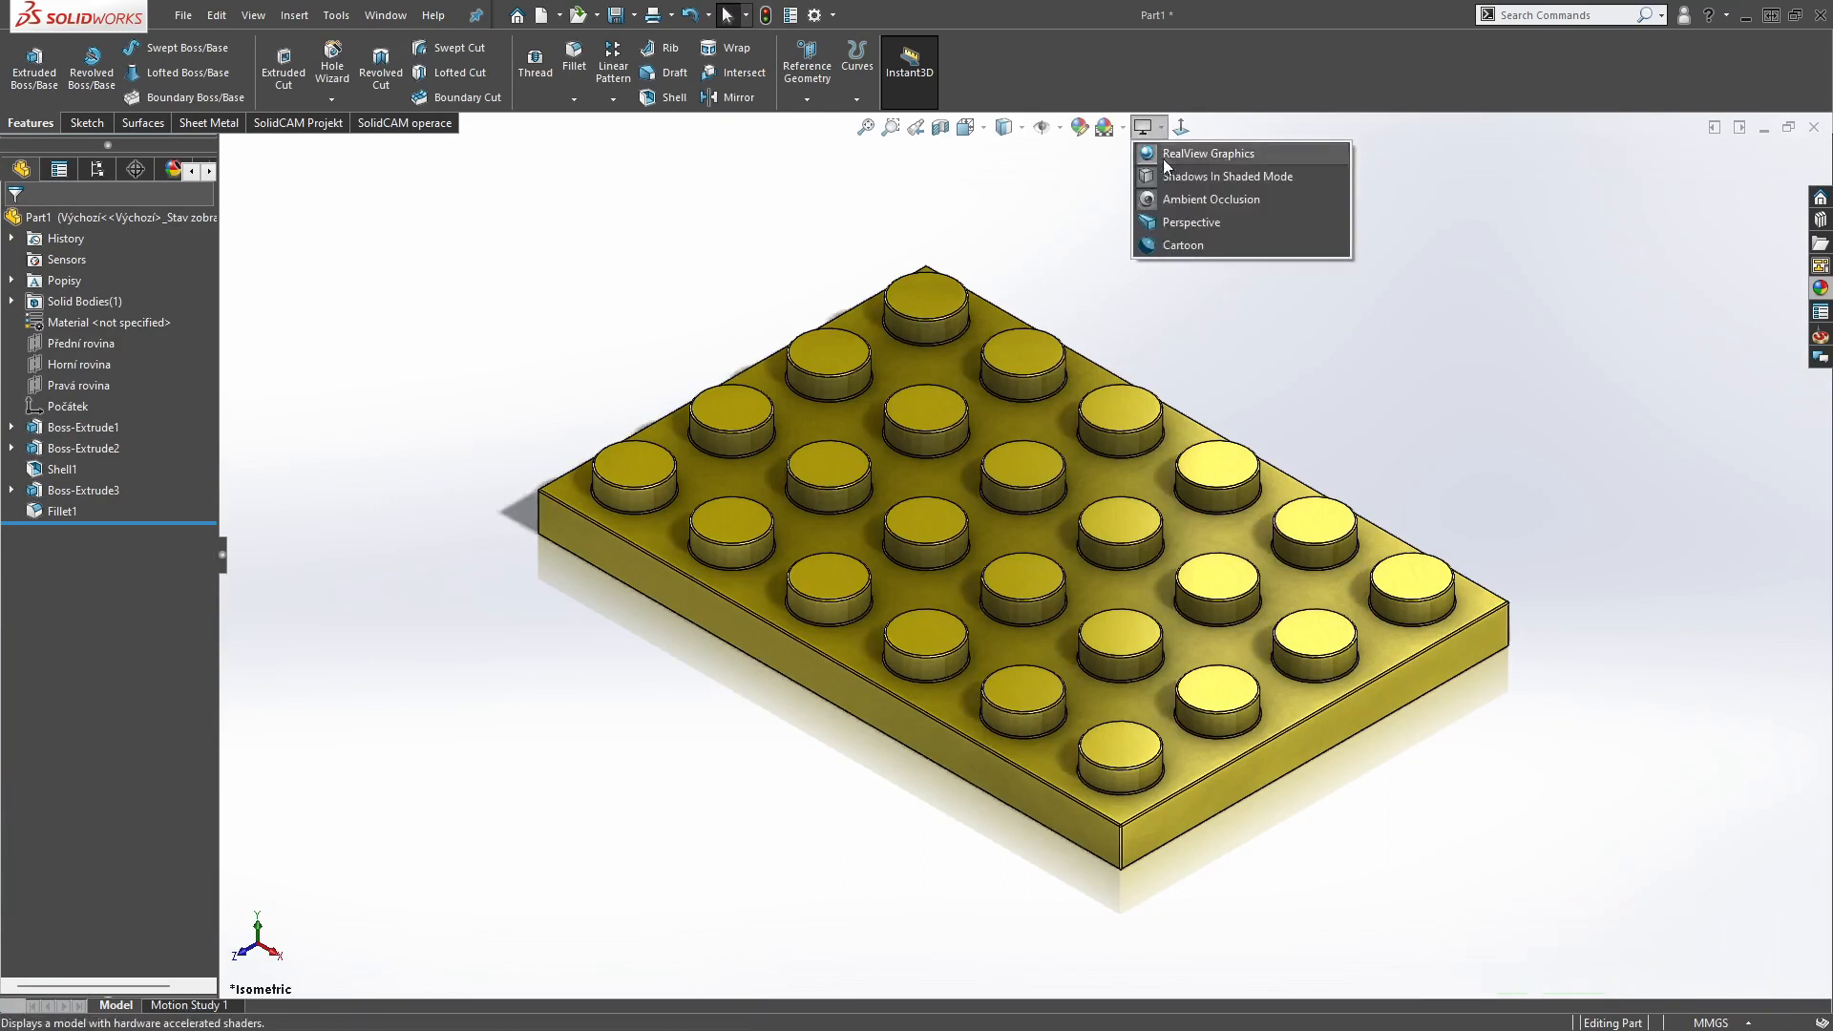
left_click(1155, 224)
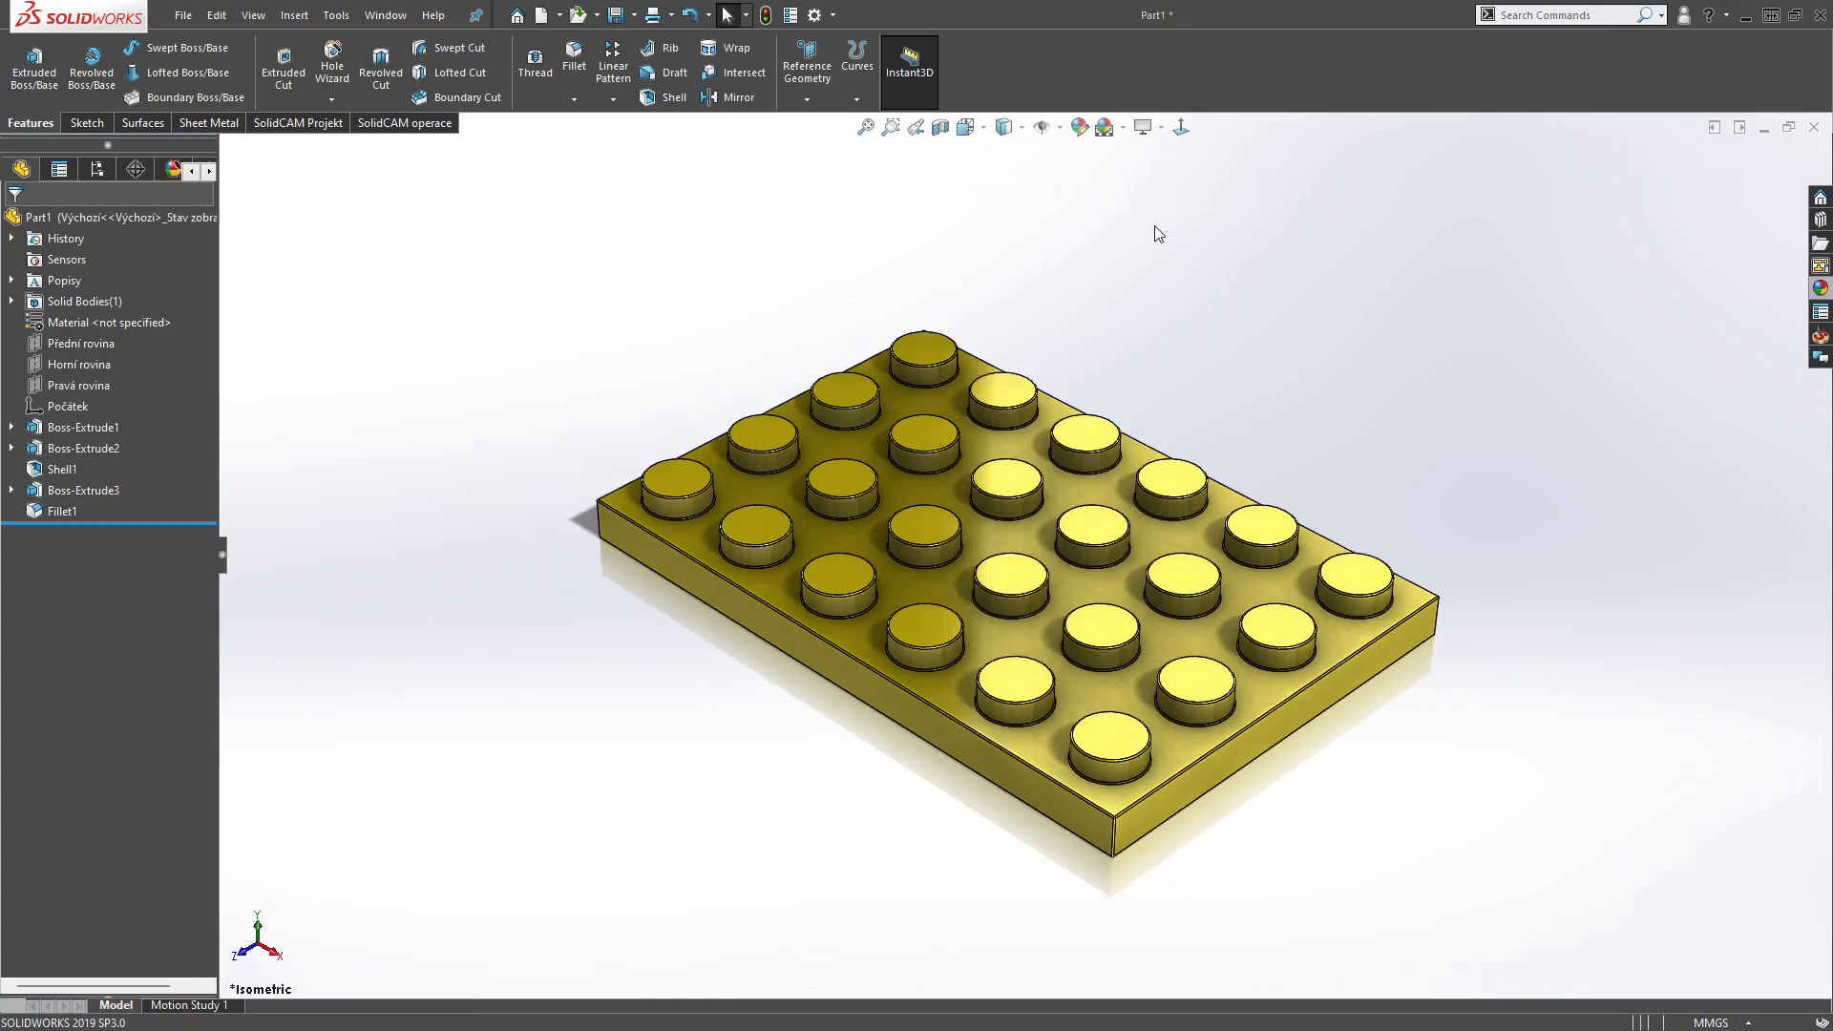